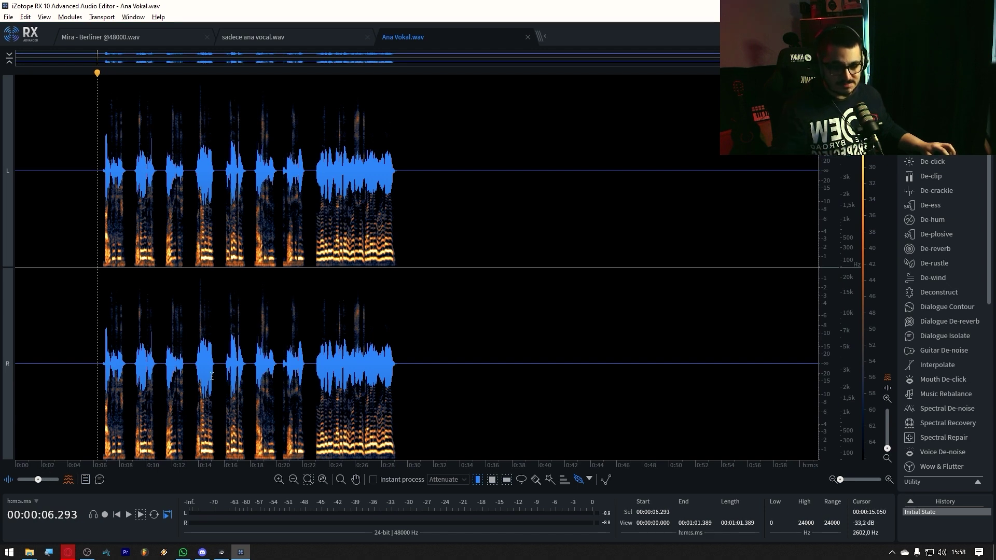
# Display only the spectrogram, without the waveform, and adjust its amplitude colour range around the first vocal phrases.
pyautogui.click(61, 483)
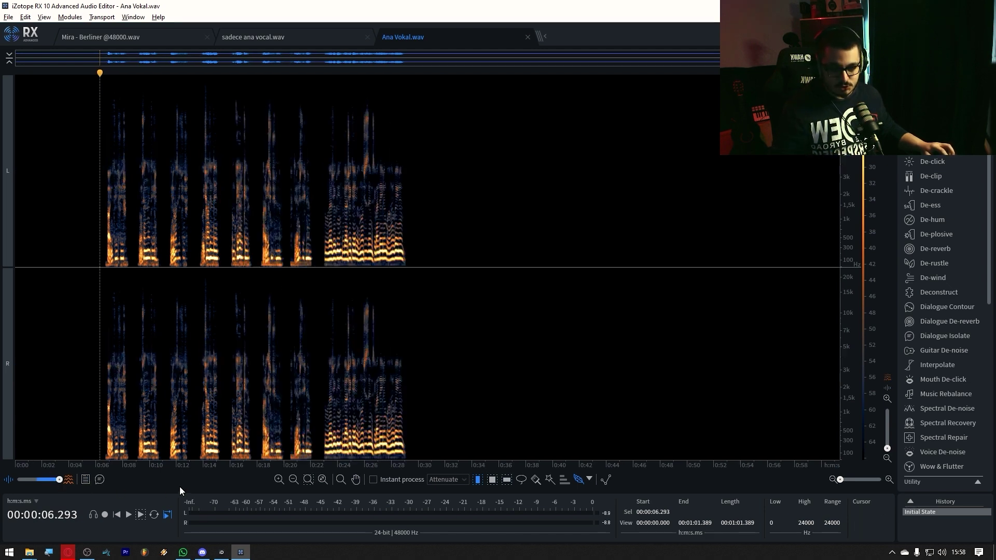
pyautogui.moveTo(878, 254); pyautogui.dragTo(871, 200)
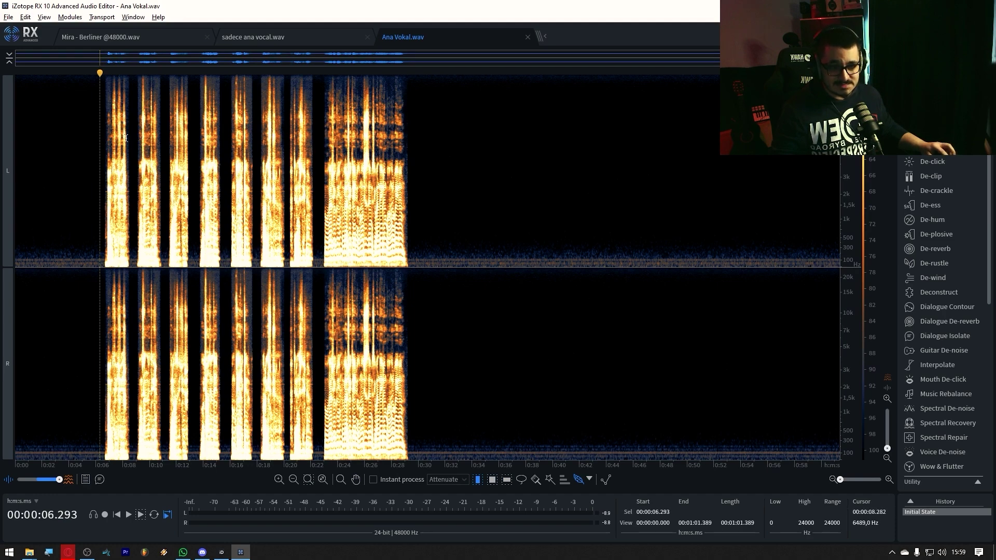
pyautogui.scroll(6, 98, 220)
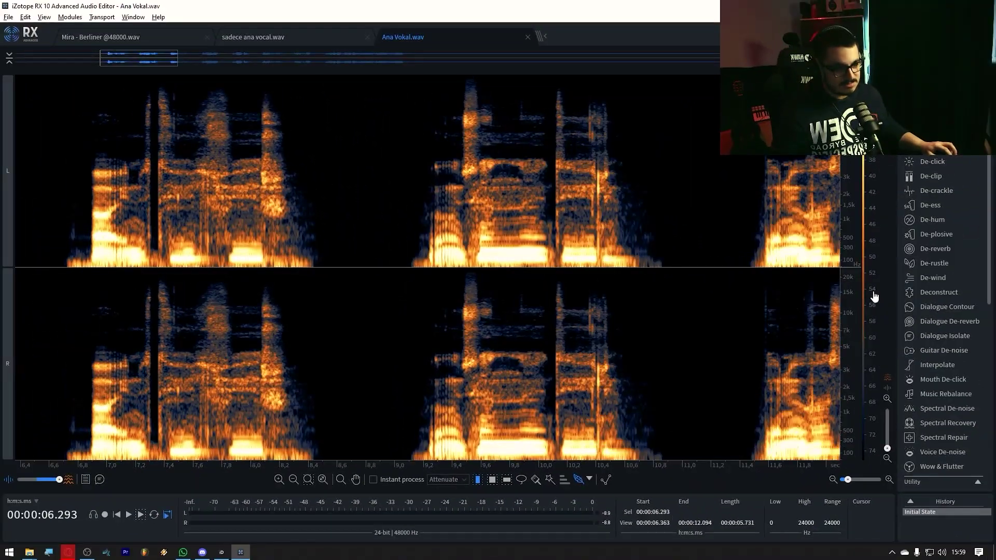
pyautogui.moveTo(874, 297); pyautogui.dragTo(874, 331)
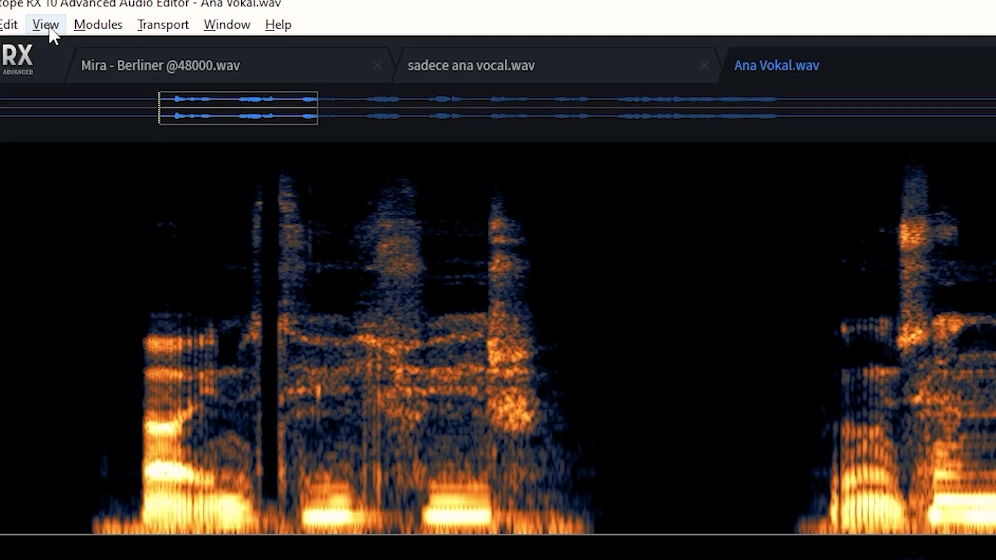
# Load the SSSS preset in the spectrogram settings and lower the amplitude colour range until quiet vocal detail is bright.
pyautogui.click(44, 17)
pyautogui.click(88, 120)
pyautogui.moveTo(437, 268); pyautogui.dragTo(331, 352)
pyautogui.click(325, 386)
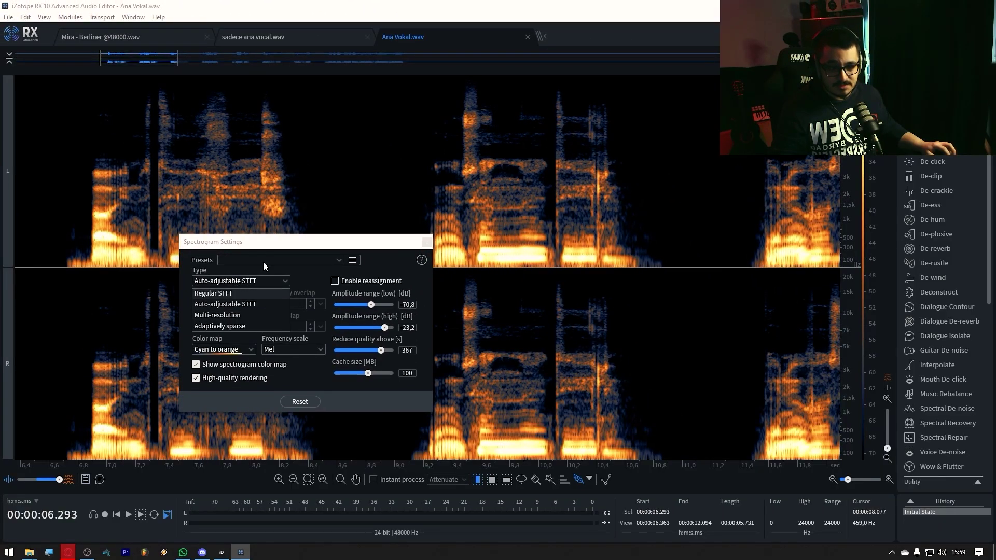
pyautogui.click(264, 263)
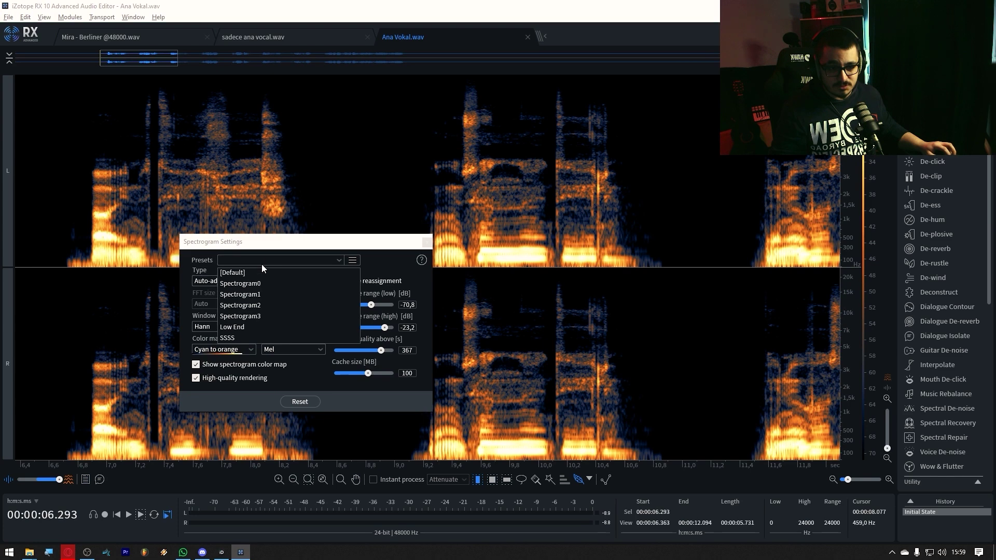
pyautogui.click(249, 331)
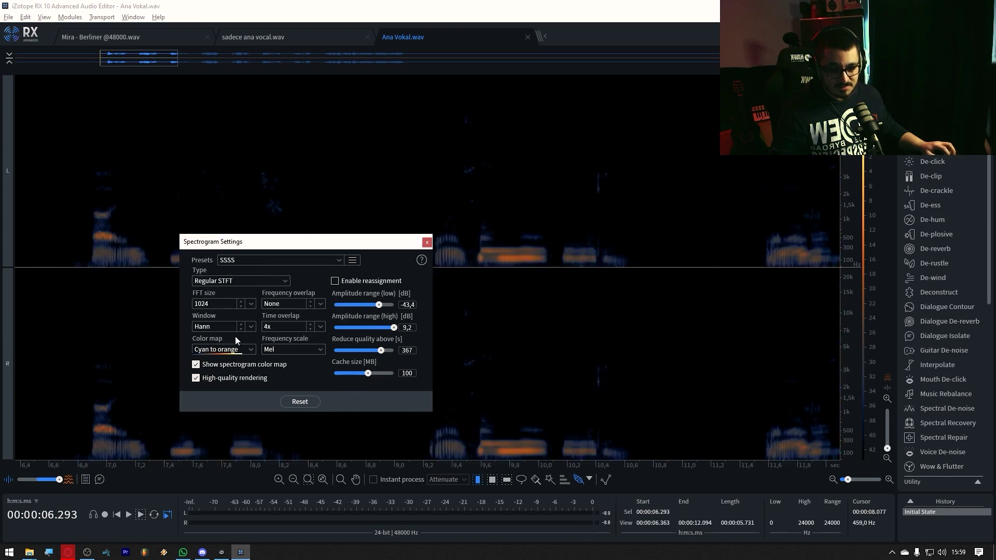
pyautogui.click(427, 242)
pyautogui.moveTo(874, 336); pyautogui.dragTo(876, 249)
pyautogui.moveTo(874, 316); pyautogui.dragTo(876, 234)
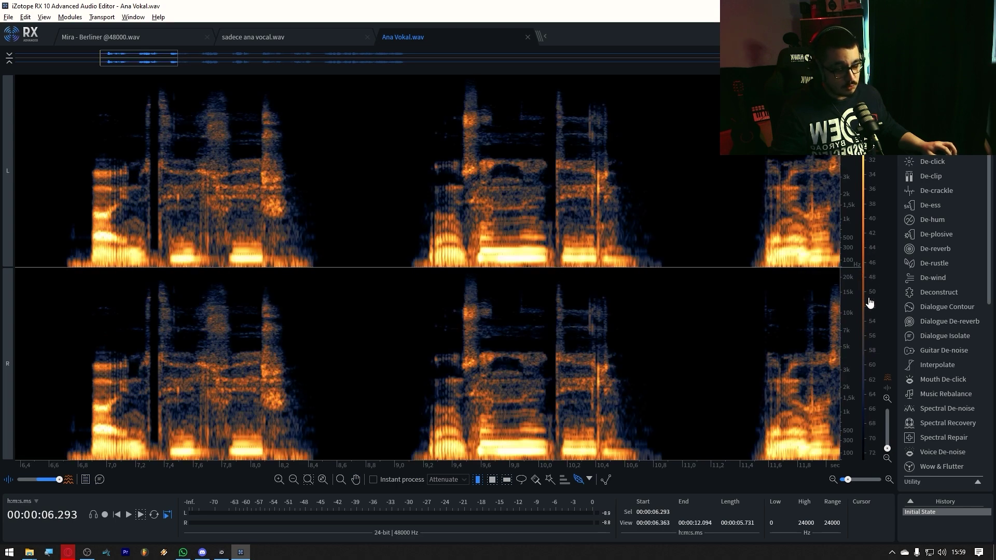
# Play the opening vocal phrases from 6.293 s and stop during the second phrase.
pyautogui.scroll(-6, 723, 298)
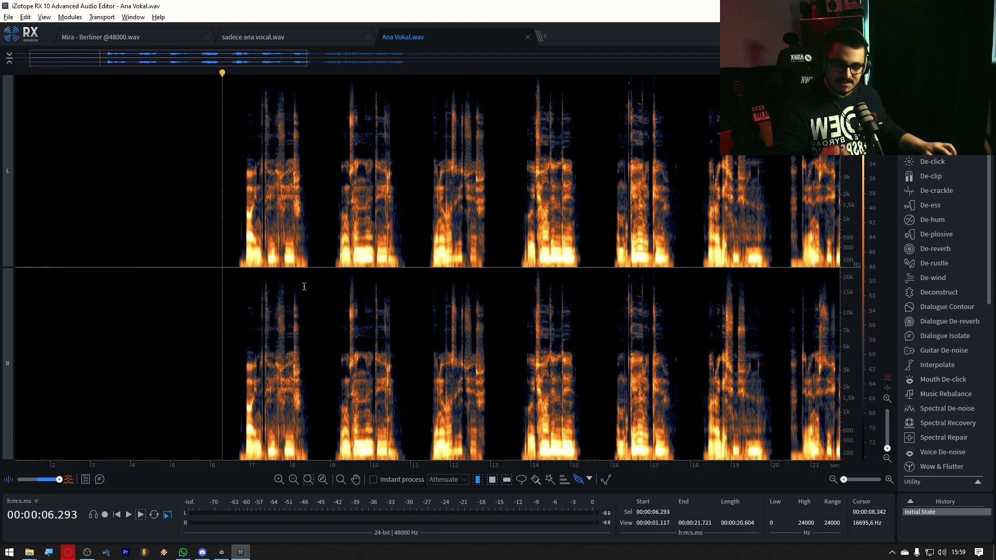
pyautogui.scroll(-2, 276, 286)
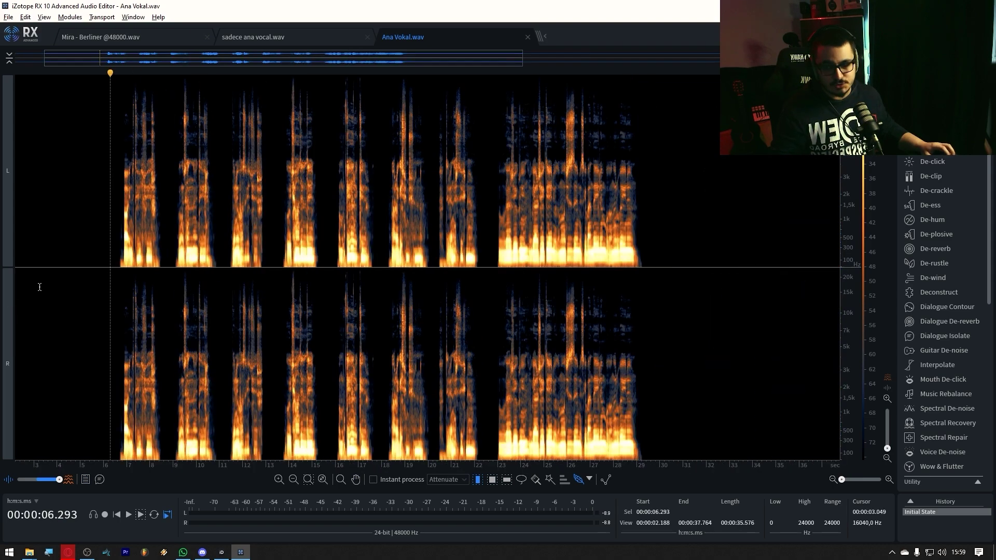
pyautogui.scroll(2, 51, 289)
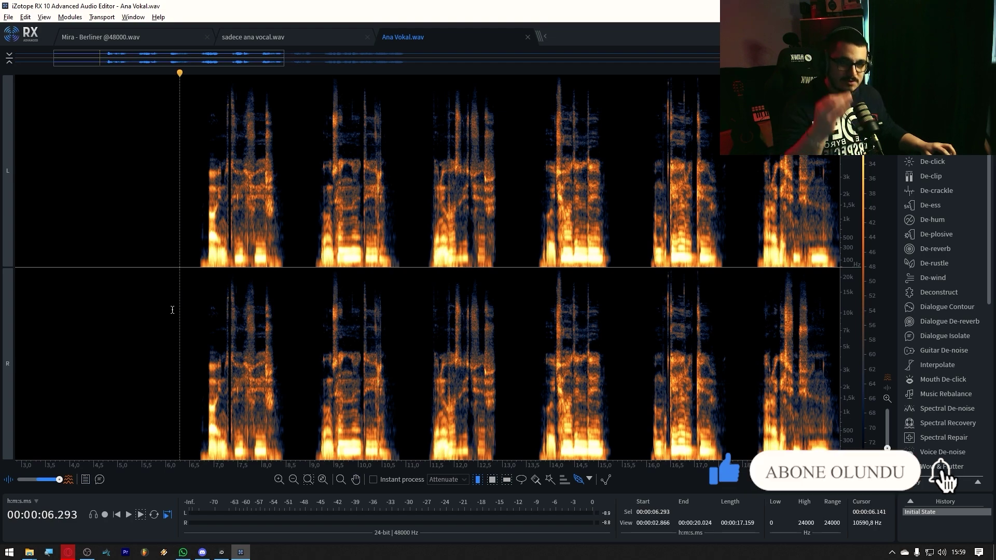
pyautogui.scroll(-3, 172, 309)
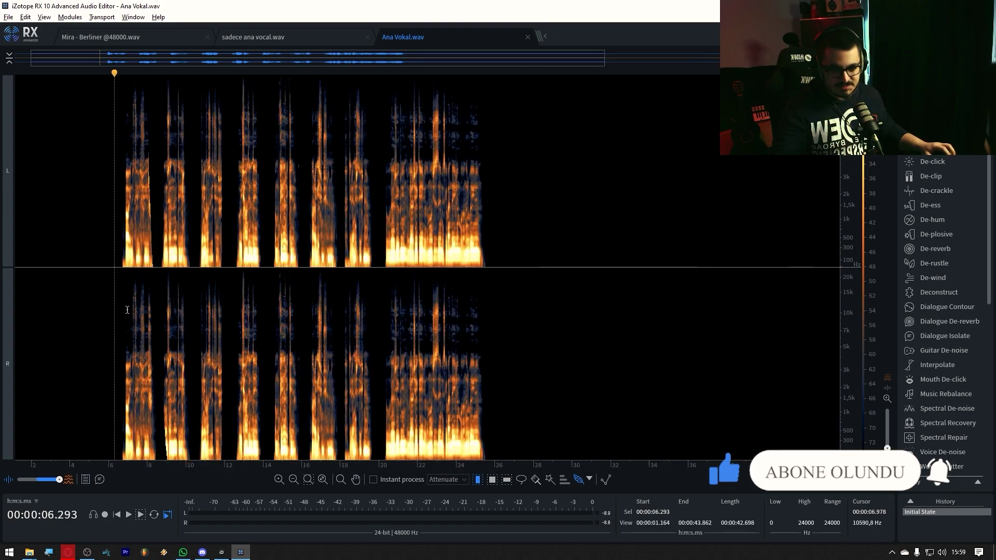
pyautogui.scroll(3, 127, 310)
pyautogui.press('space')
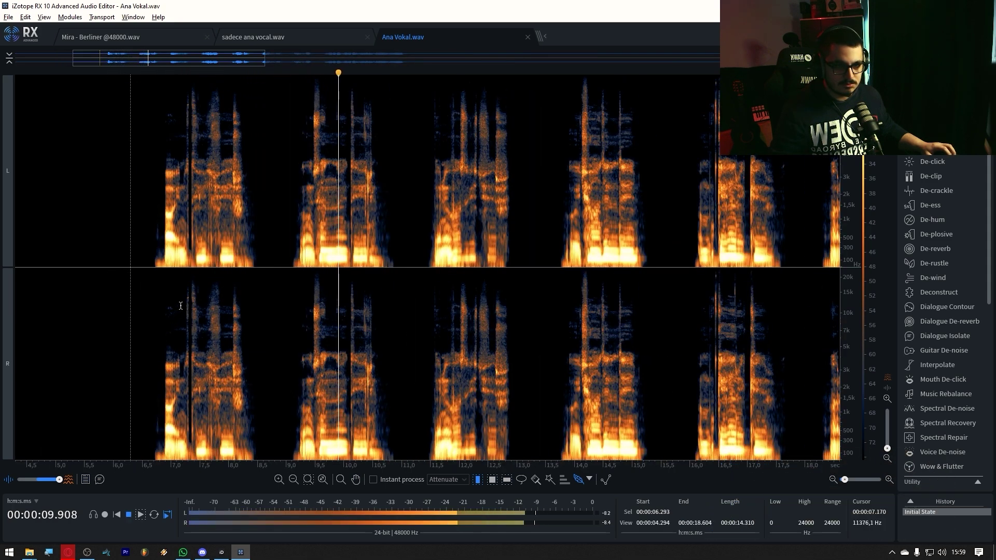
pyautogui.press('space')
# Play back the second vocal phrase to locate its sibilant at around 9.5 s.
pyautogui.scroll(3, 469, 126)
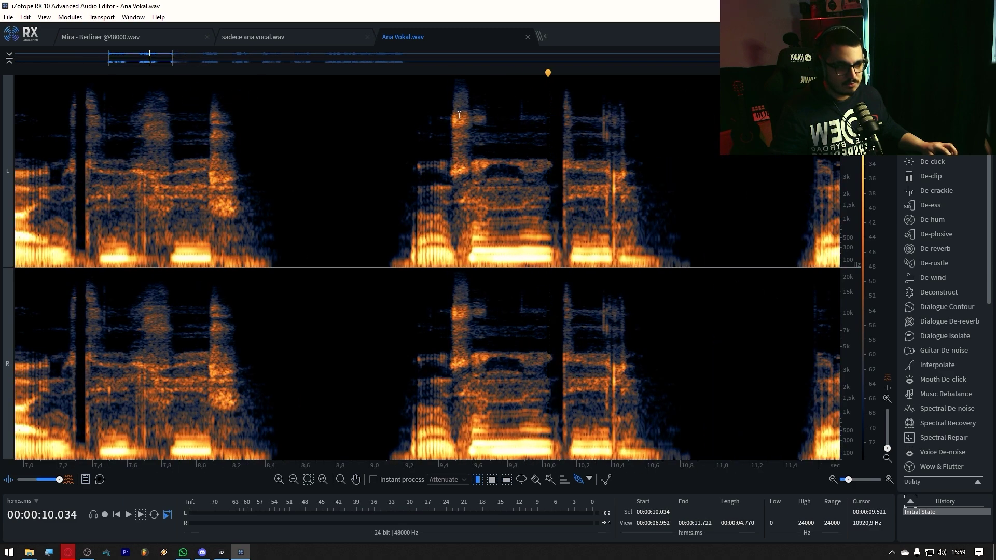
pyautogui.click(451, 114)
pyautogui.press('space')
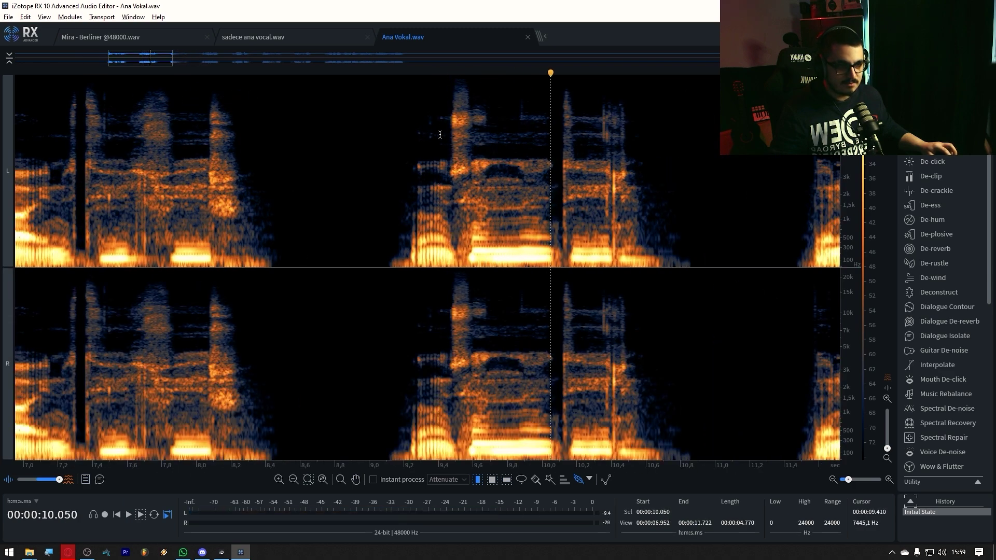
pyautogui.press('space')
pyautogui.click(427, 134)
pyautogui.press('space')
pyautogui.press('space')
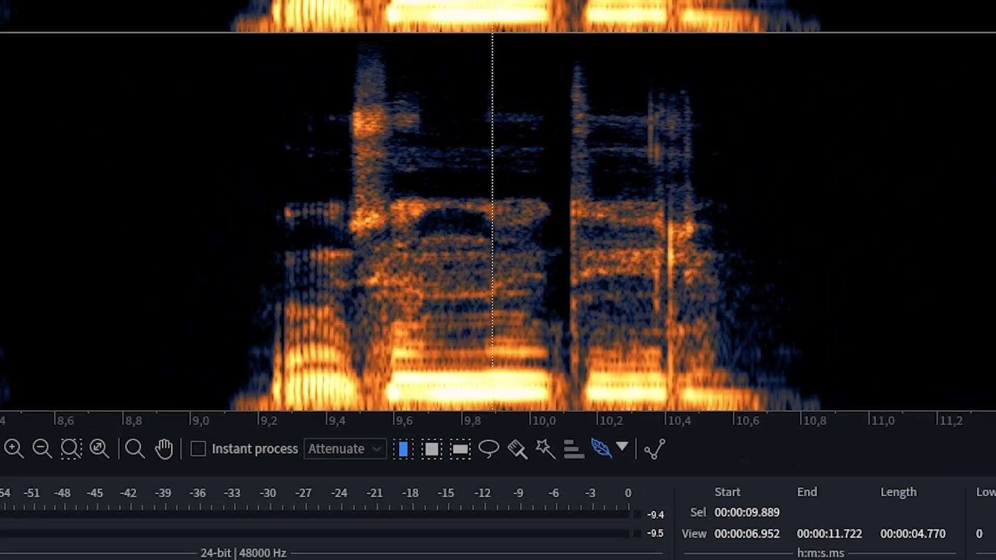
pyautogui.moveTo(383, 171); pyautogui.dragTo(492, 207)
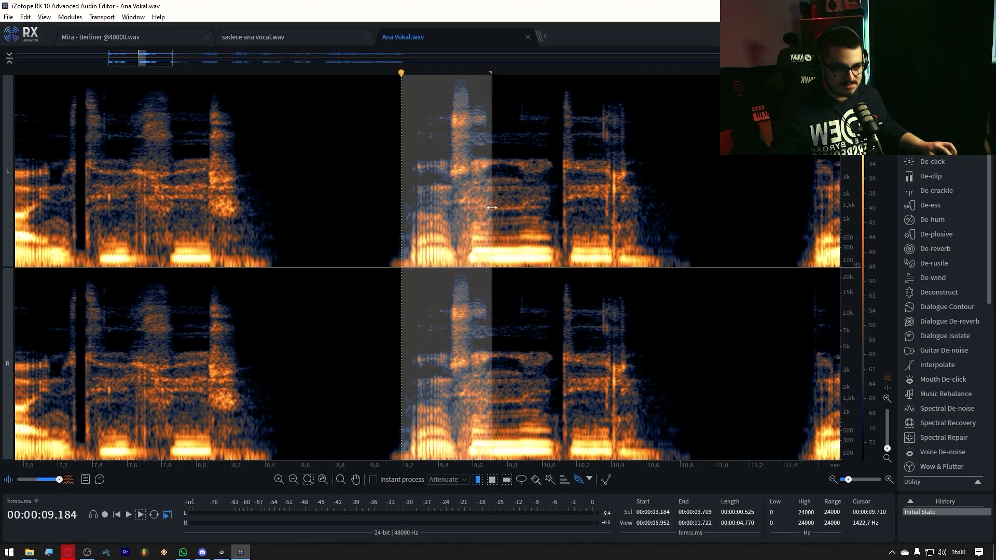
pyautogui.click(335, 219)
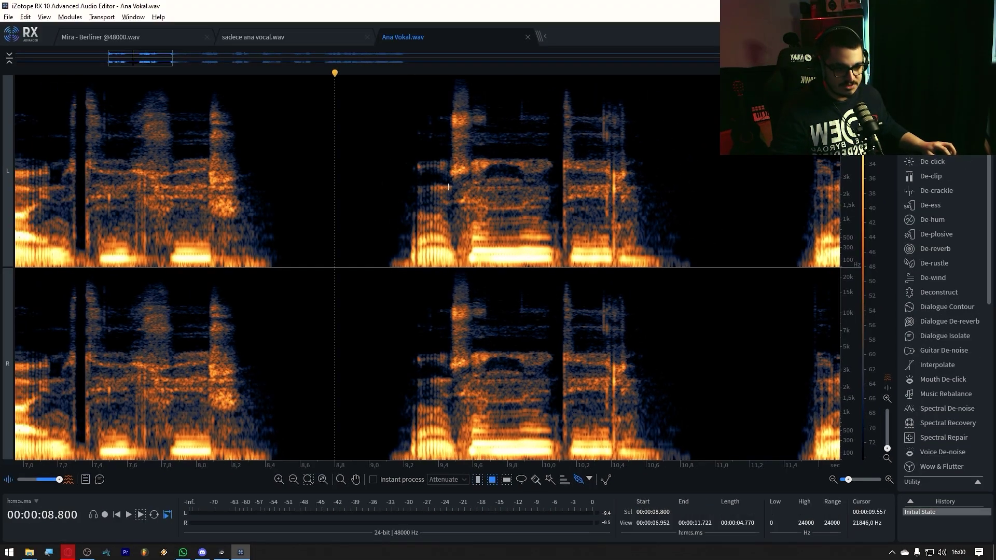
pyautogui.moveTo(441, 110); pyautogui.dragTo(493, 150)
pyautogui.click(478, 193)
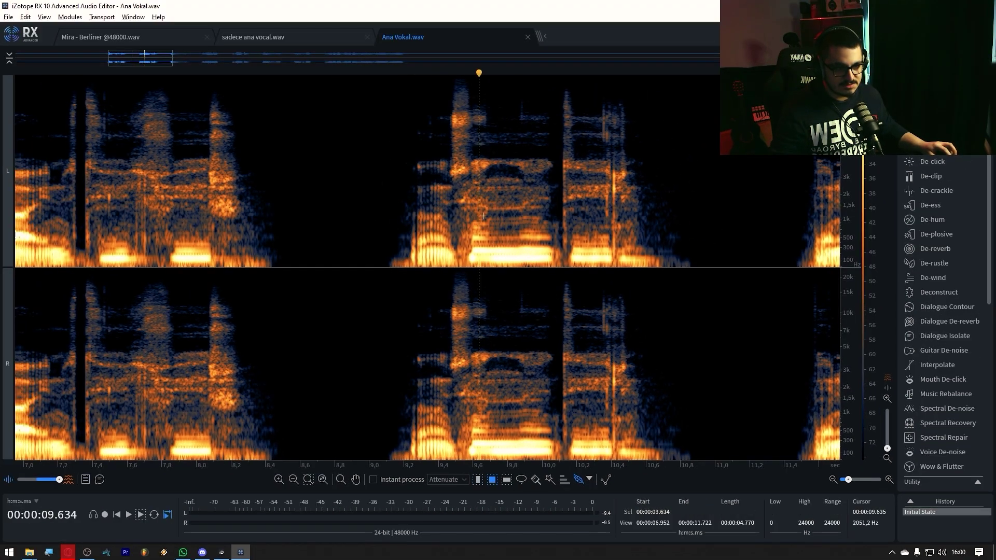
pyautogui.moveTo(461, 110); pyautogui.dragTo(467, 137)
pyautogui.click(481, 194)
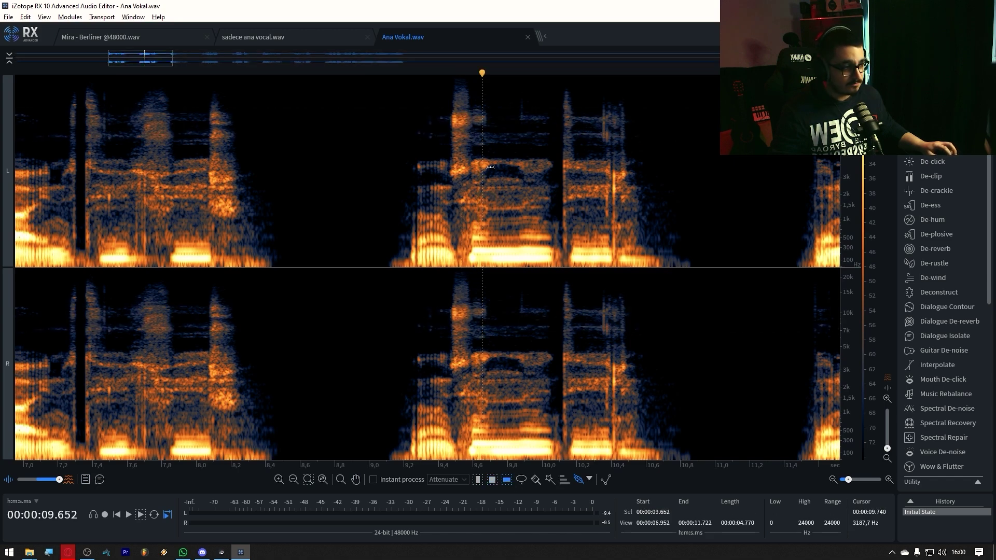
# Select the 8266.3 to 12722 Hz frequency band across the whole recording.
pyautogui.doubleClick(463, 108)
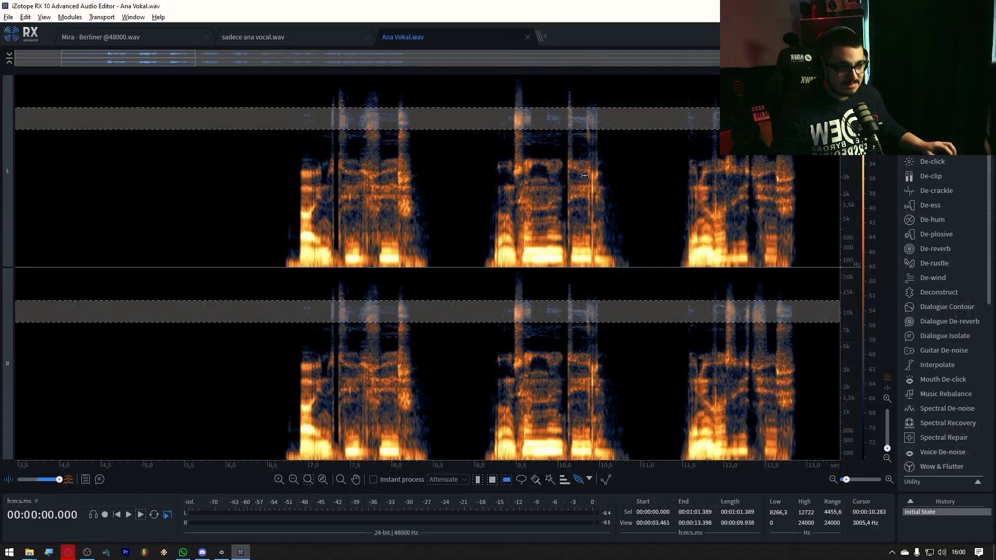
pyautogui.scroll(2, 584, 175)
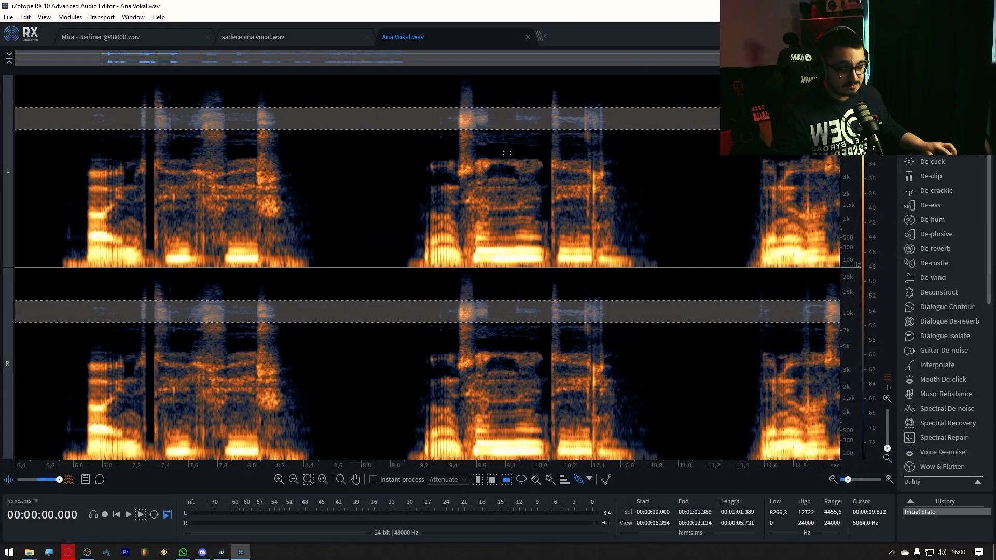
pyautogui.hscroll(-1, 507, 153)
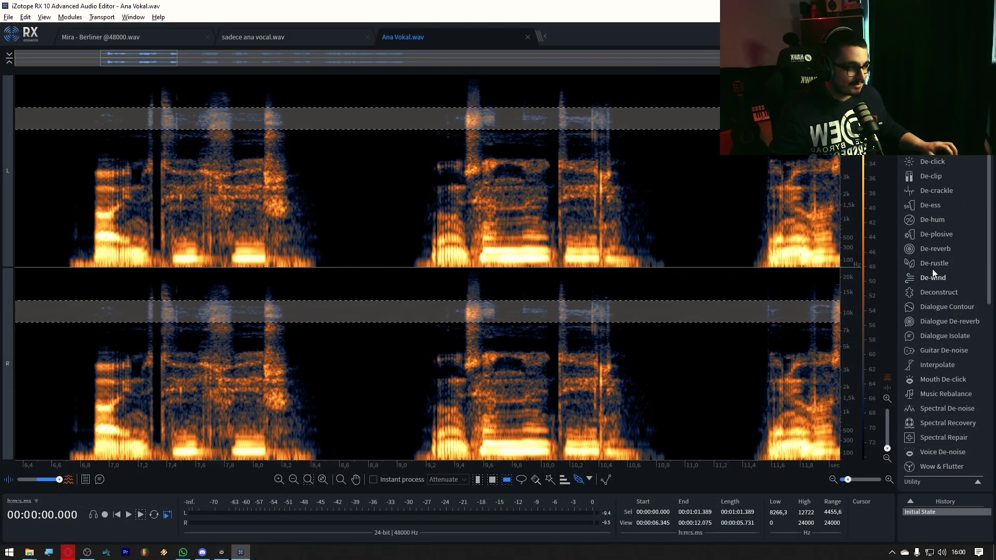
# Open the De-ess module and load its Darken Vocal Sibilance preset.
pyautogui.click(931, 206)
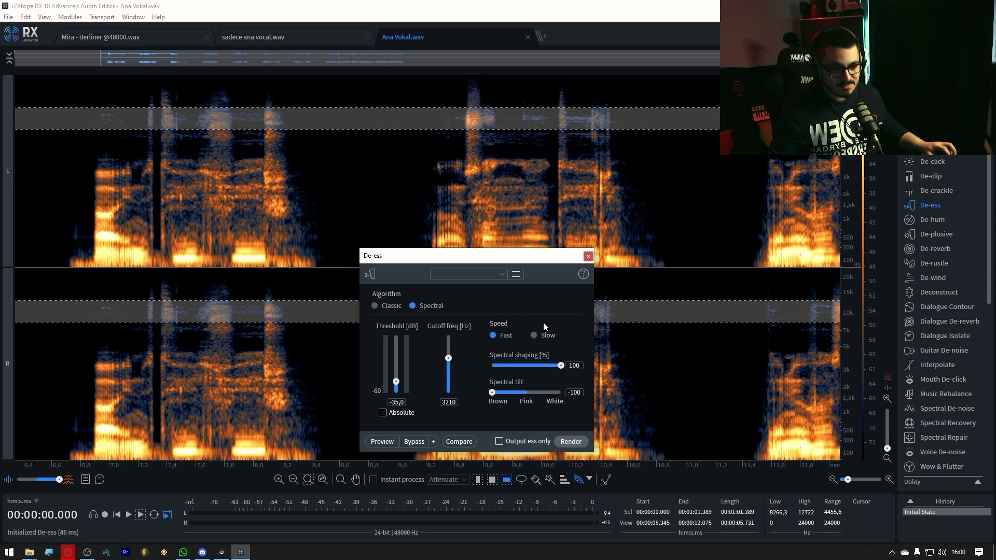
pyautogui.click(497, 274)
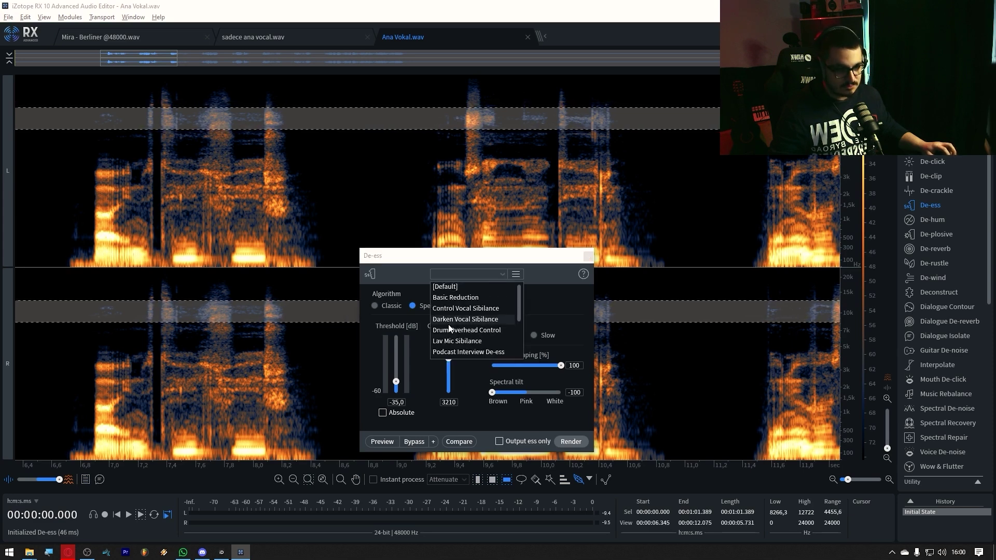
pyautogui.click(462, 318)
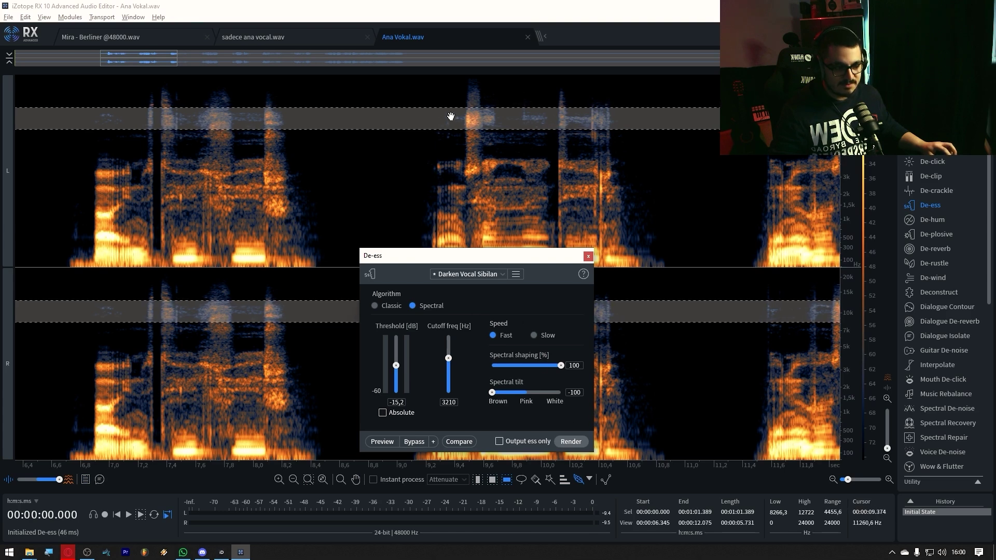
# Select the frequency band from 7213.8 to 13518 Hz over the whole recording and preview the De-ess on it.
pyautogui.click(464, 166)
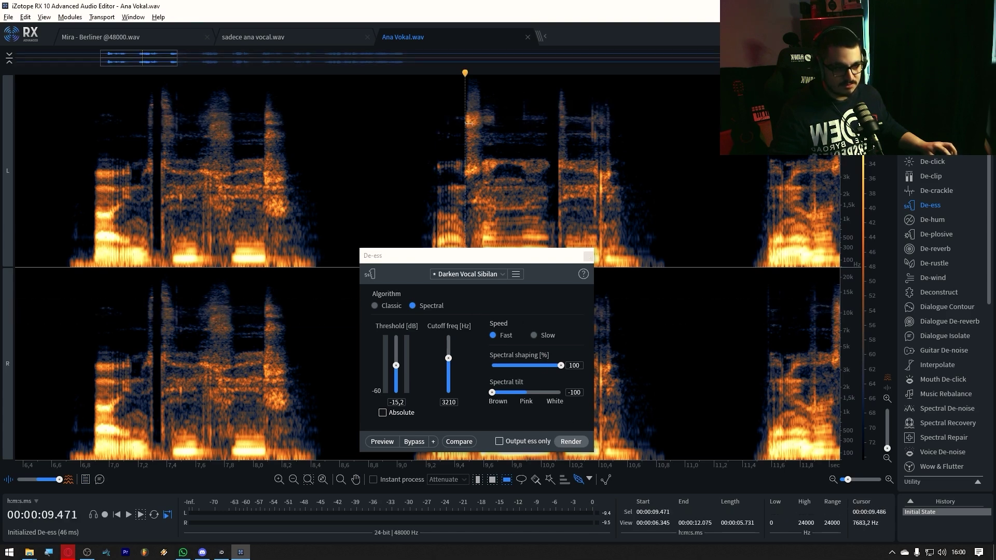
pyautogui.moveTo(473, 105); pyautogui.dragTo(482, 138)
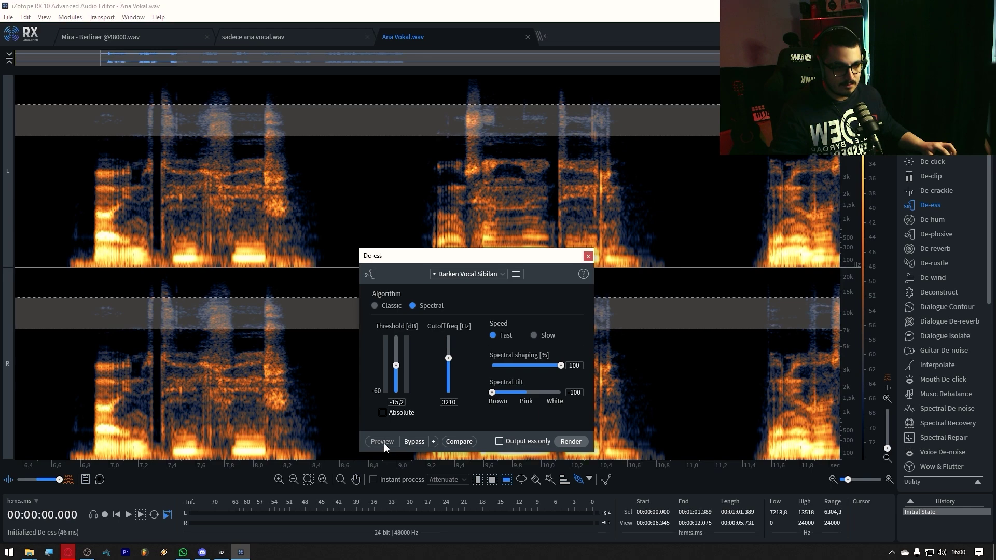
pyautogui.click(382, 441)
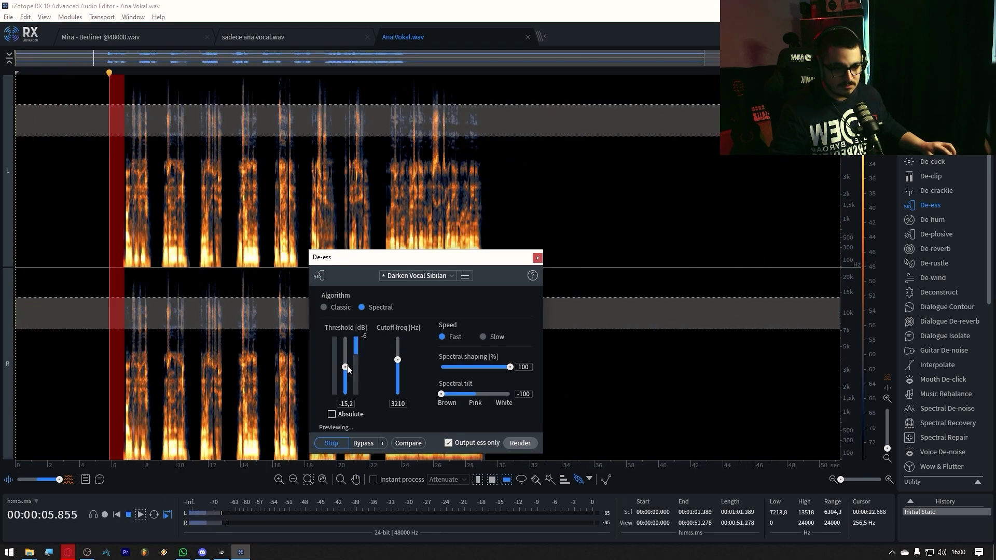
# Turn off ess-only output and lower the De-ess threshold to -26.2 dB during the preview.
pyautogui.scroll(-2, 346, 377)
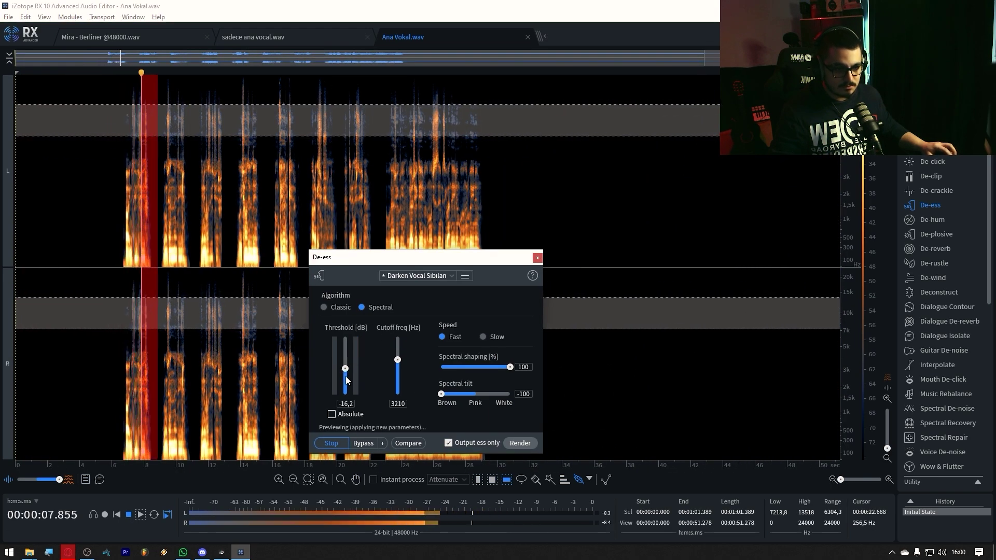
pyautogui.click(449, 443)
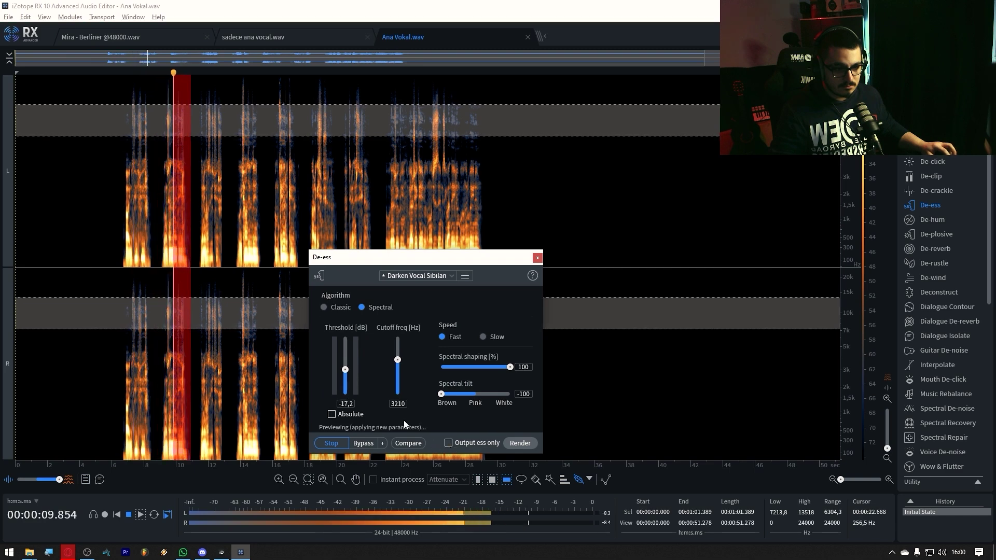
pyautogui.scroll(-2, 345, 385)
pyautogui.scroll(-6, 345, 386)
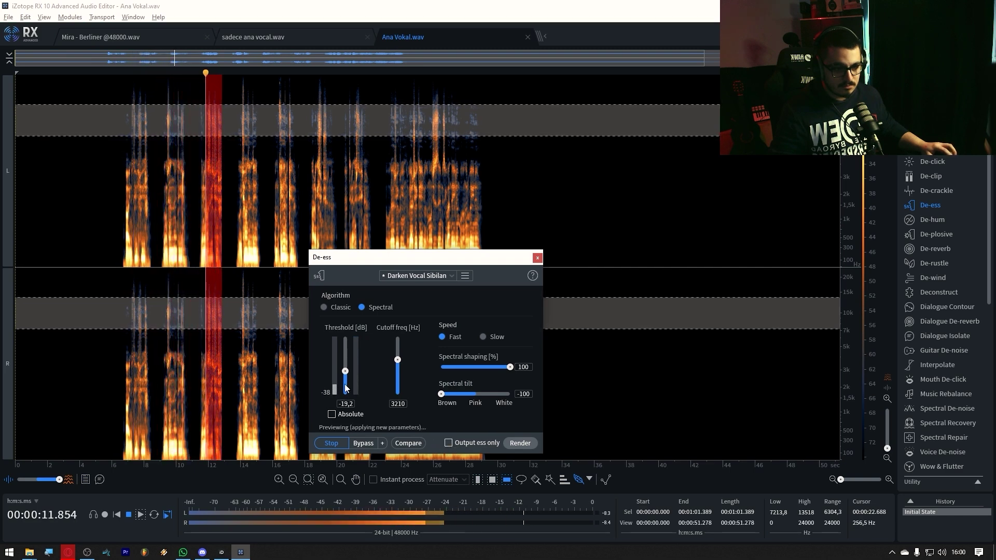
pyautogui.scroll(-4, 345, 385)
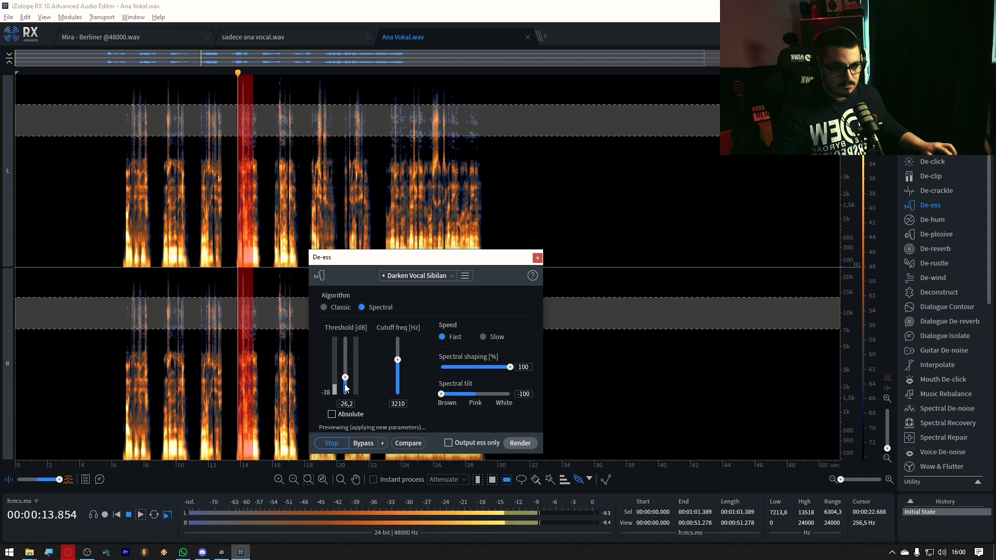
# Set the De-ess cutoff frequency to 1760 Hz and the threshold to -33.2 dB.
pyautogui.moveTo(398, 359); pyautogui.dragTo(398, 375)
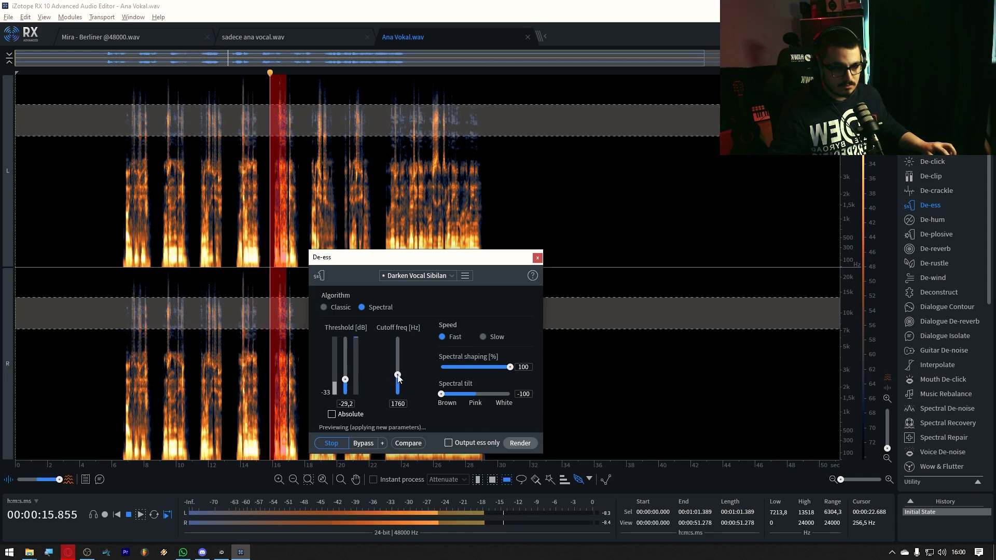
pyautogui.scroll(-2, 345, 380)
pyautogui.scroll(-2, 347, 384)
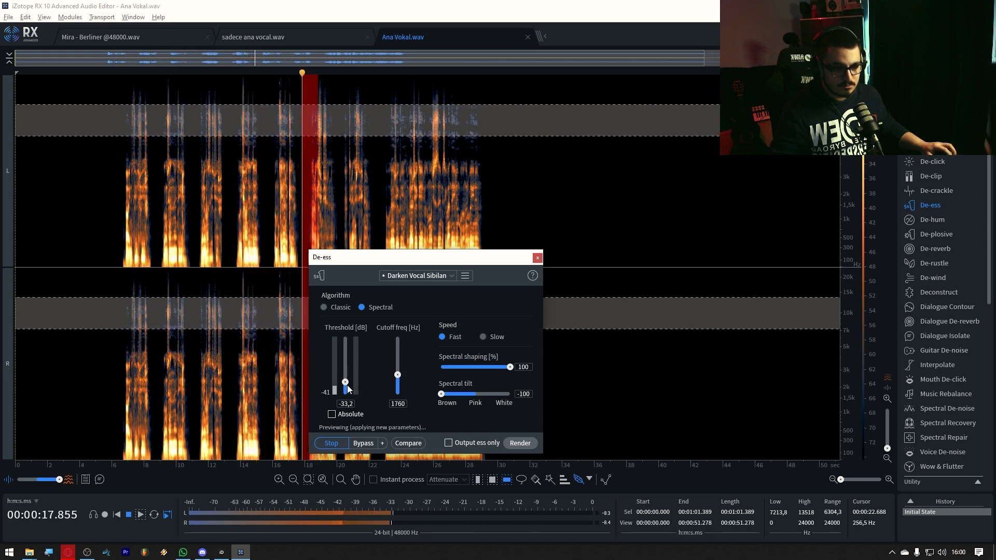
# Raise the De-ess threshold to -24.2 dB during the preview and render the effect on the selected band.
pyautogui.scroll(7, 347, 385)
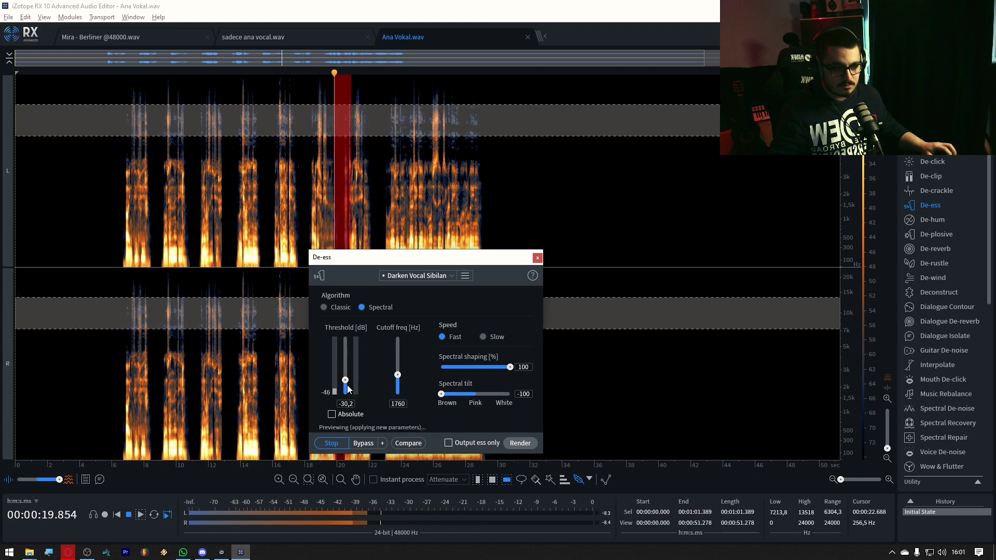
pyautogui.scroll(2, 347, 385)
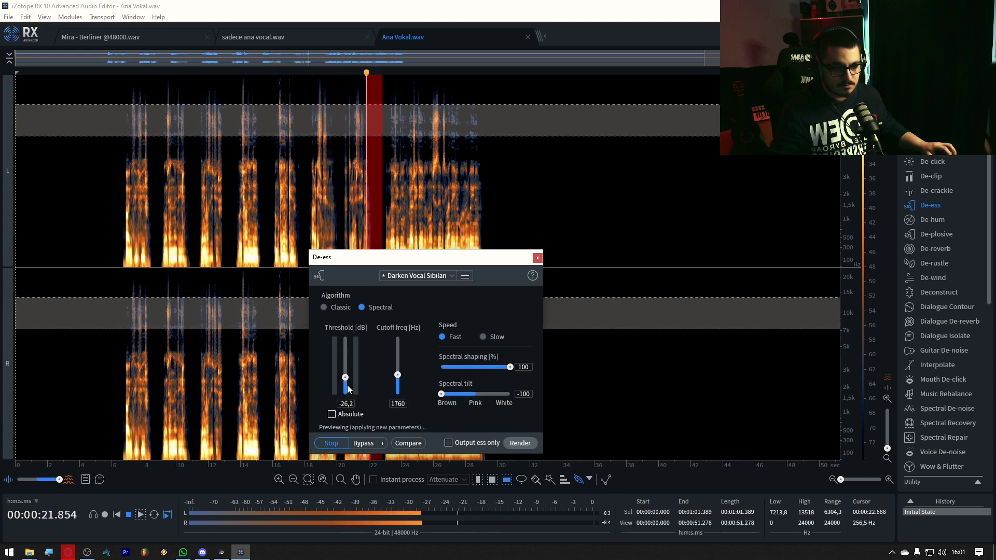
pyautogui.press('space')
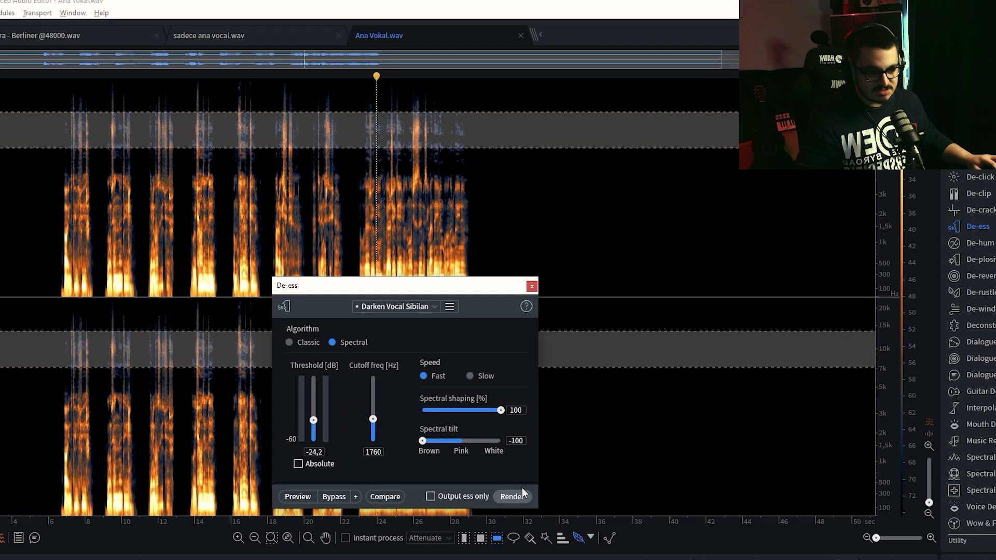
pyautogui.click(520, 443)
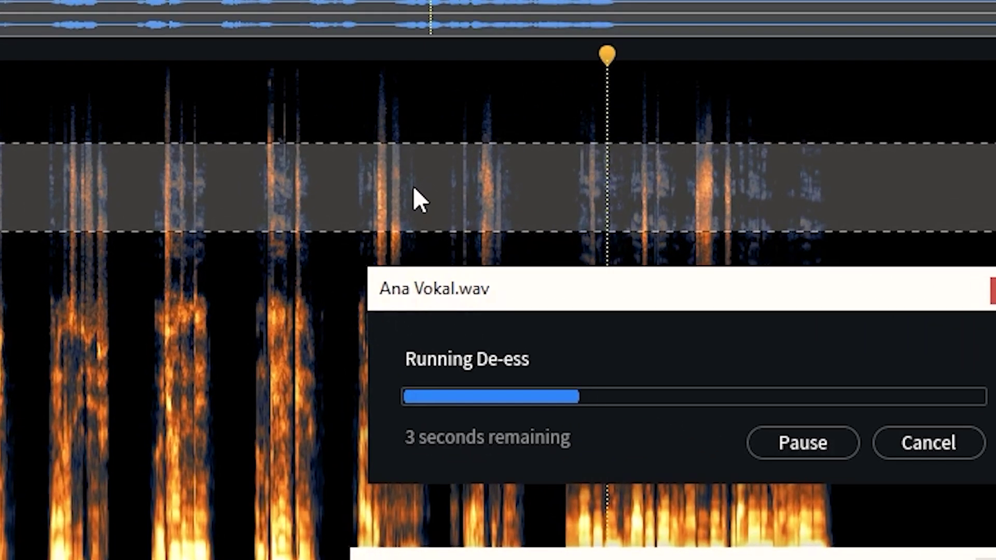
# Clear the selection, close the De-ess module and play the processed vocal from 6 seconds.
pyautogui.click(1, 253)
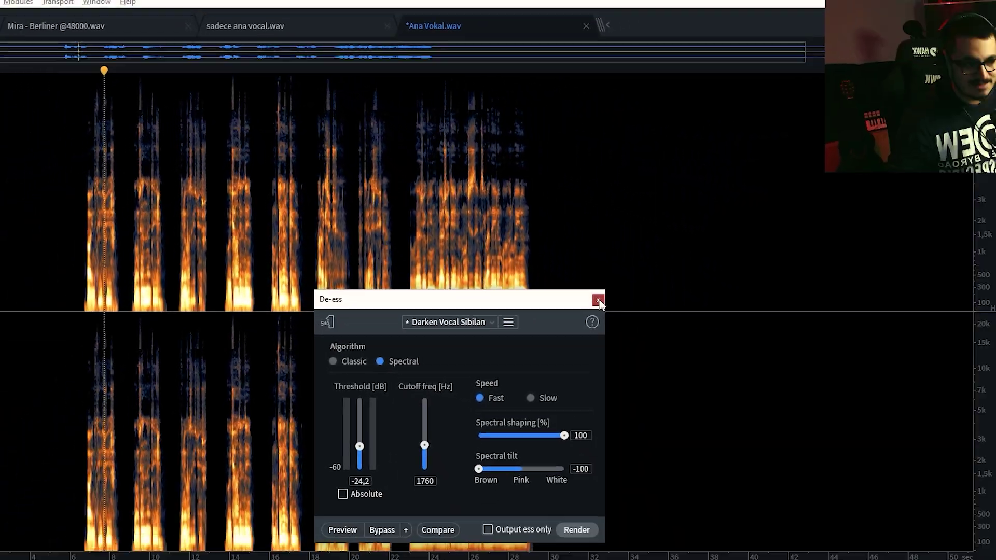
pyautogui.click(986, 558)
pyautogui.click(111, 130)
pyautogui.press('space')
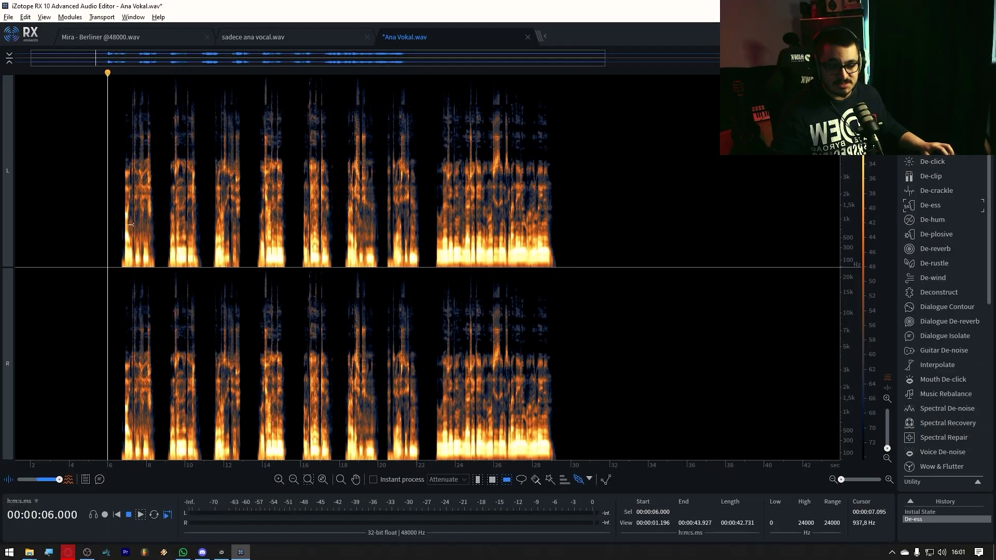
pyautogui.scroll(3, 137, 249)
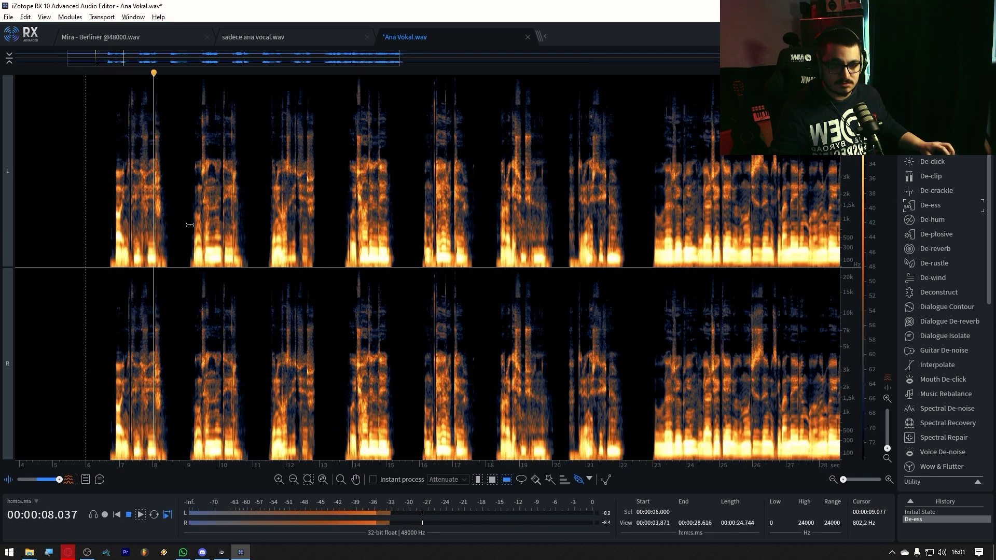
pyautogui.scroll(1, 209, 232)
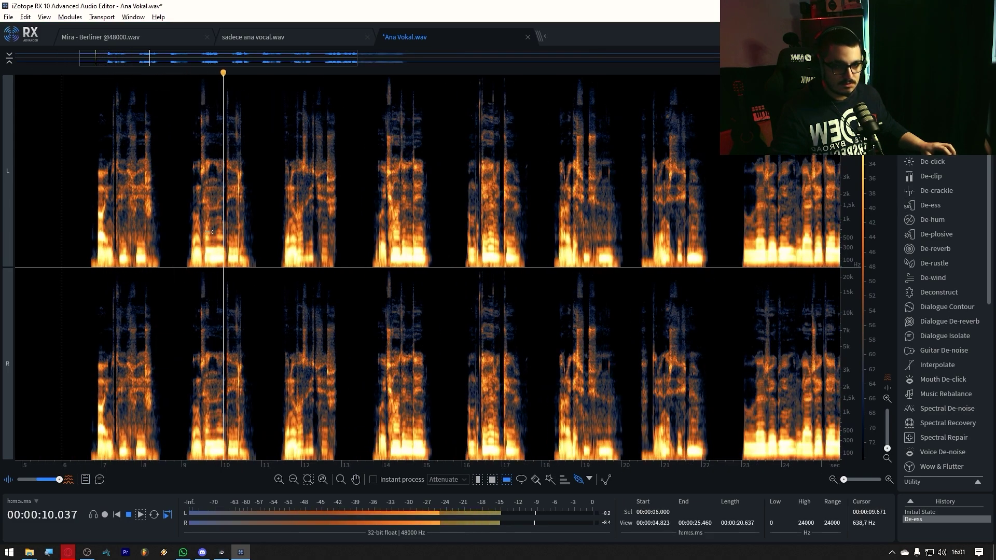
pyautogui.press('space')
# Audition the second vocal phrase closely, playing from just before its first sibilant at about 9.44 s.
pyautogui.scroll(5, 160, 222)
pyautogui.click(224, 135)
pyautogui.press('space')
pyautogui.press('space')
pyautogui.scroll(3, 289, 204)
pyautogui.click(275, 162)
pyautogui.press('space')
pyautogui.press('space')
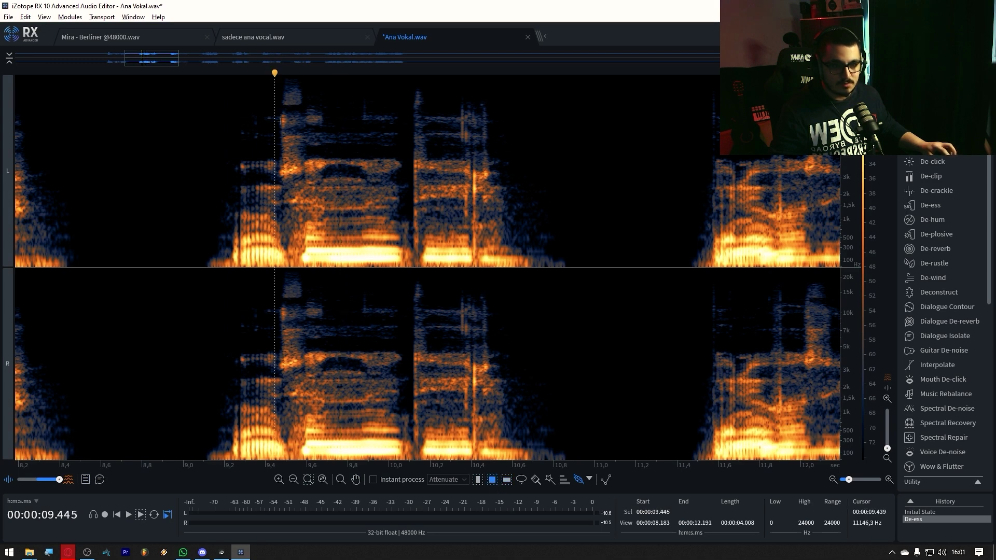
# Select the sibilant from 9.438 to 9.600 s between 2731.4 and 11146 Hz and repeatedly render a -1 dB Gain on it.
pyautogui.moveTo(307, 179); pyautogui.dragTo(307, 182)
pyautogui.scroll(-3, 945, 287)
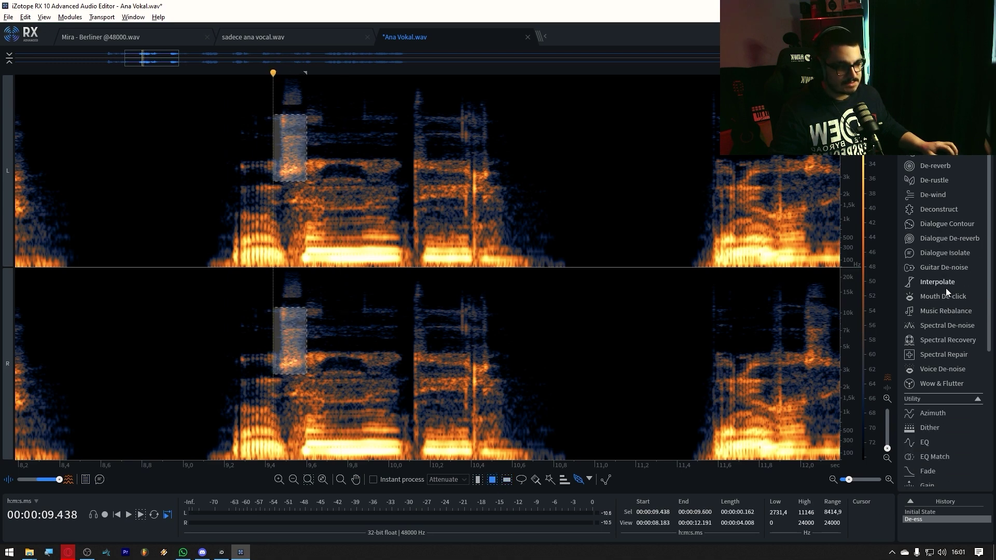
pyautogui.click(935, 383)
pyautogui.moveTo(468, 144); pyautogui.dragTo(445, 189)
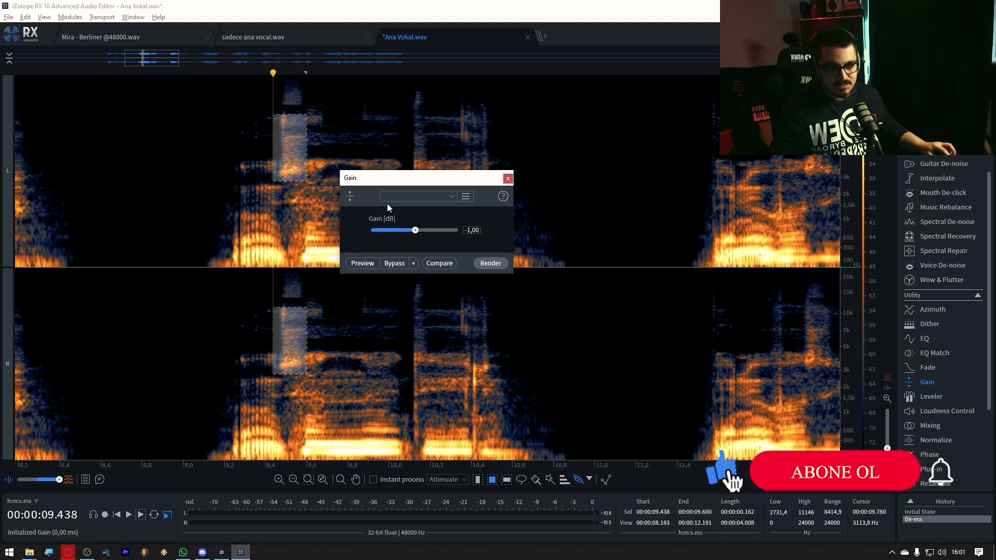
pyautogui.click(490, 265)
pyautogui.click(490, 265)
pyautogui.click(491, 265)
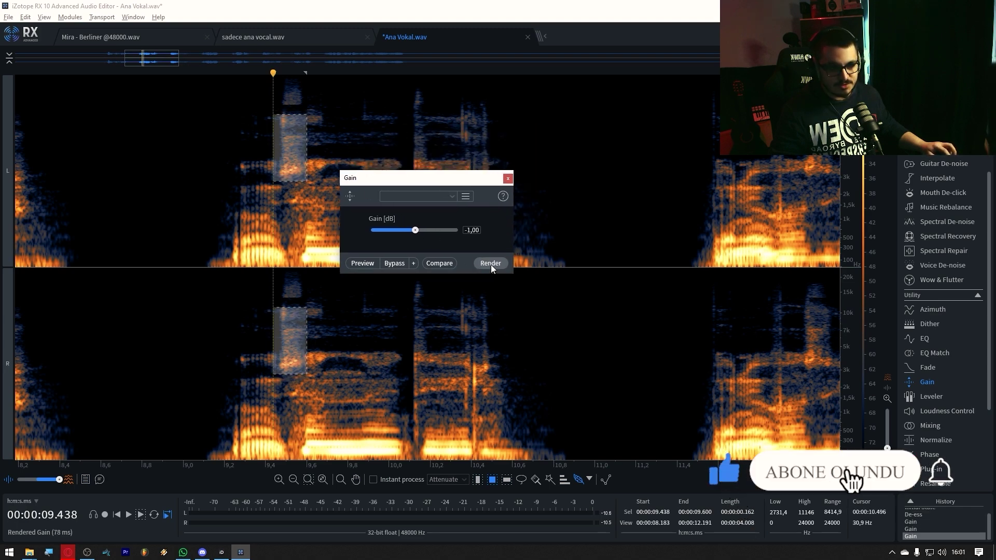
# Render a -1 dB Gain on 9.454 to 9.703 s between 2764.5 and 4242.9 Hz and play back from about 9.25 s.
pyautogui.click(274, 203)
pyautogui.moveTo(276, 161); pyautogui.dragTo(328, 181)
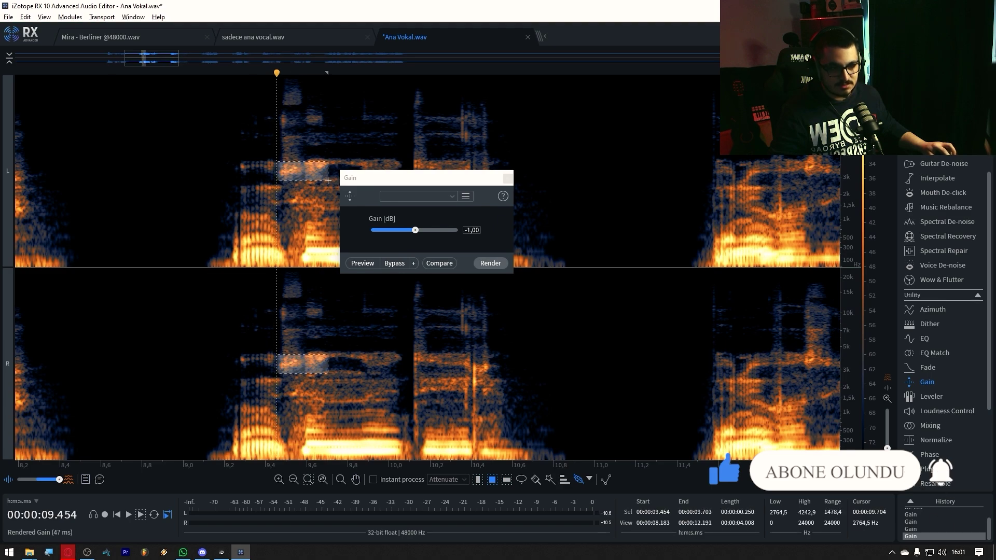
pyautogui.click(497, 266)
pyautogui.click(235, 325)
pyautogui.press('space')
pyautogui.scroll(-8, 222, 326)
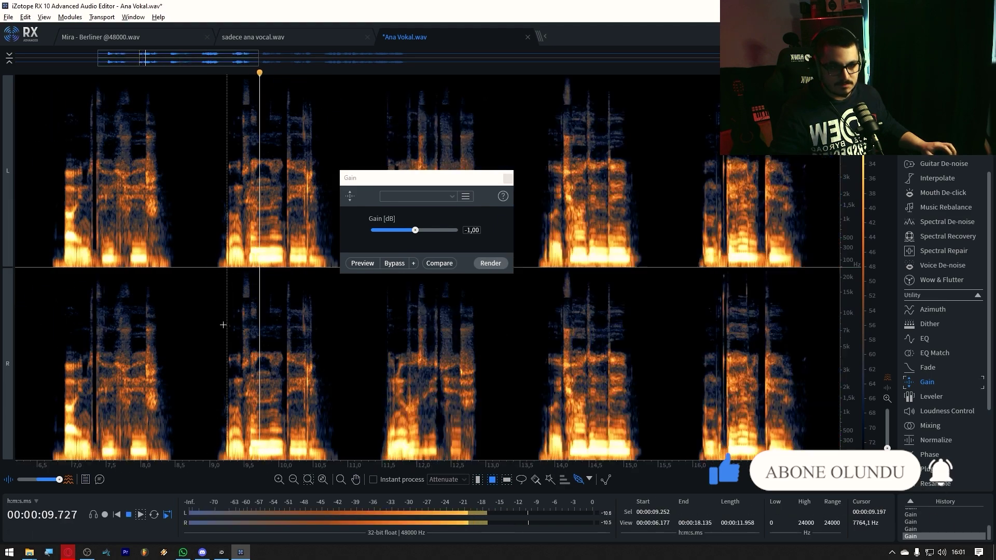
pyautogui.press('space')
# Audition the end of the second phrase, playing from about 9.8 s and 10.26 s to locate remaining harsh clicks.
pyautogui.scroll(5, 192, 173)
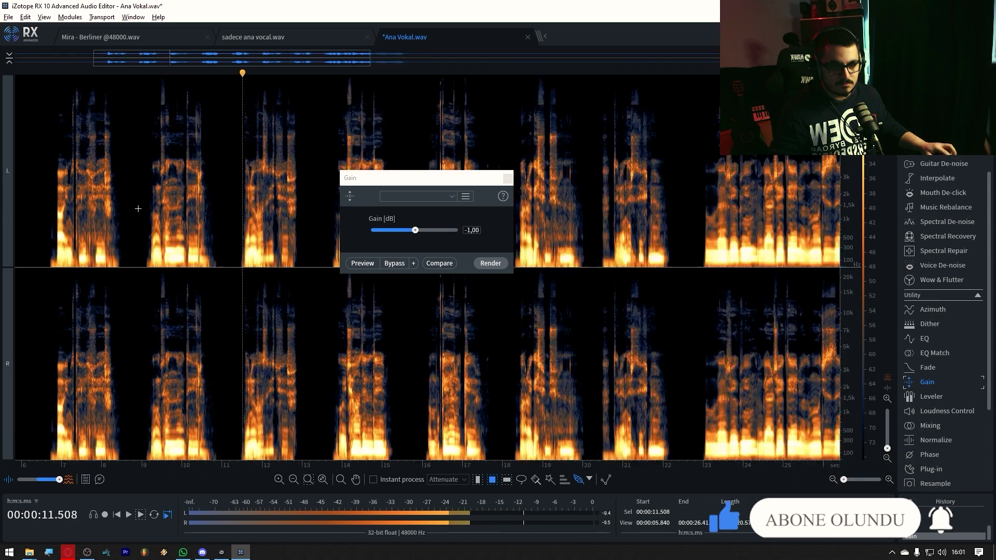
pyautogui.scroll(2, 192, 173)
pyautogui.click(234, 140)
pyautogui.press('space')
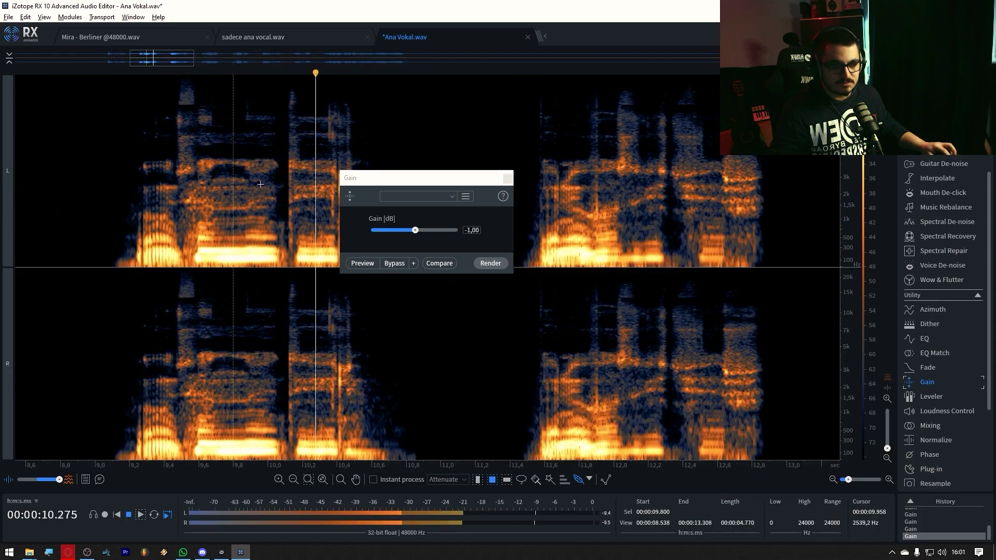
pyautogui.scroll(4, 372, 140)
pyautogui.moveTo(386, 178); pyautogui.dragTo(446, 175)
pyautogui.click(258, 127)
pyautogui.press('space')
pyautogui.press('space')
pyautogui.click(249, 130)
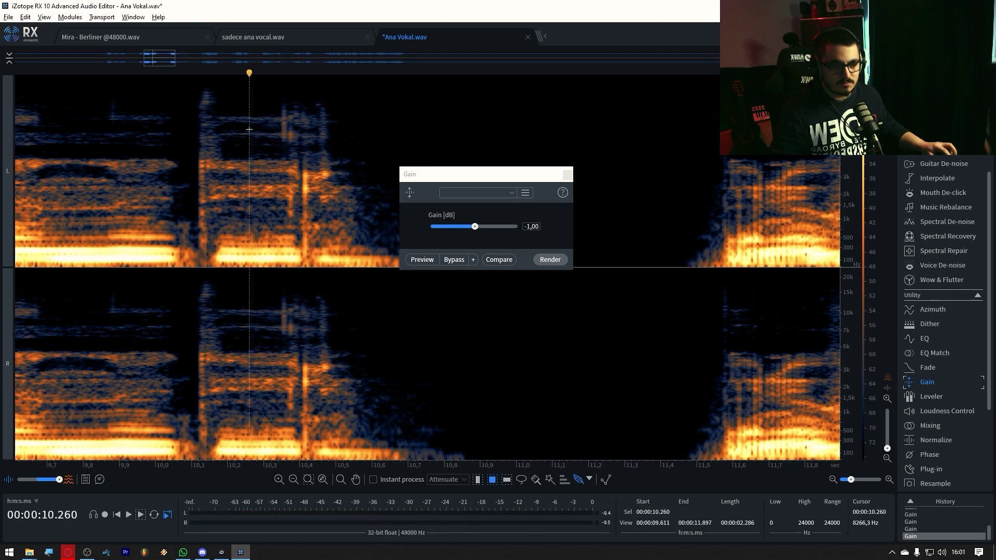
pyautogui.press('space')
pyautogui.press('space')
# Select 10.260 to 10.600 s between 3621 and 20380 Hz and render Mouth De-click on it with sensitivity 10.
pyautogui.moveTo(250, 84); pyautogui.dragTo(370, 169)
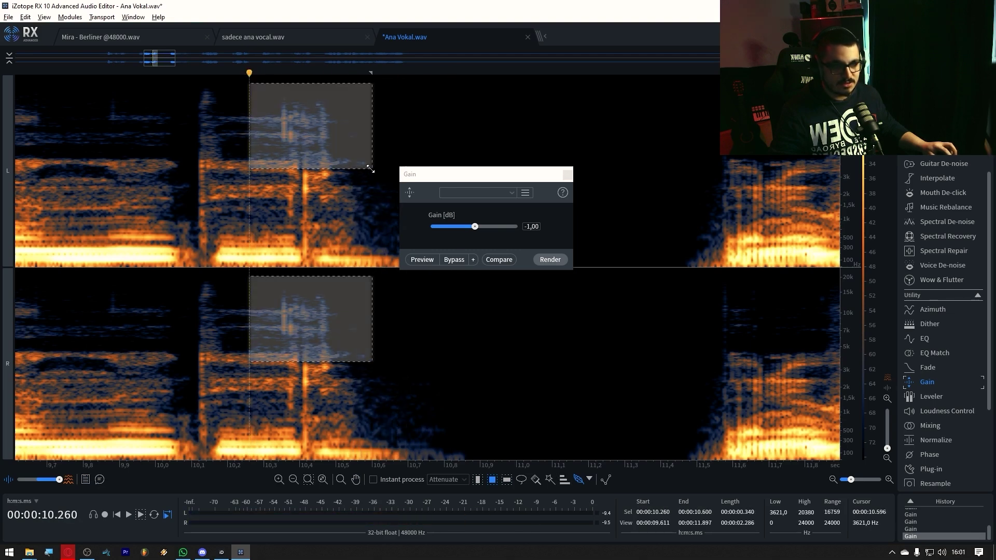
pyautogui.scroll(5, 954, 217)
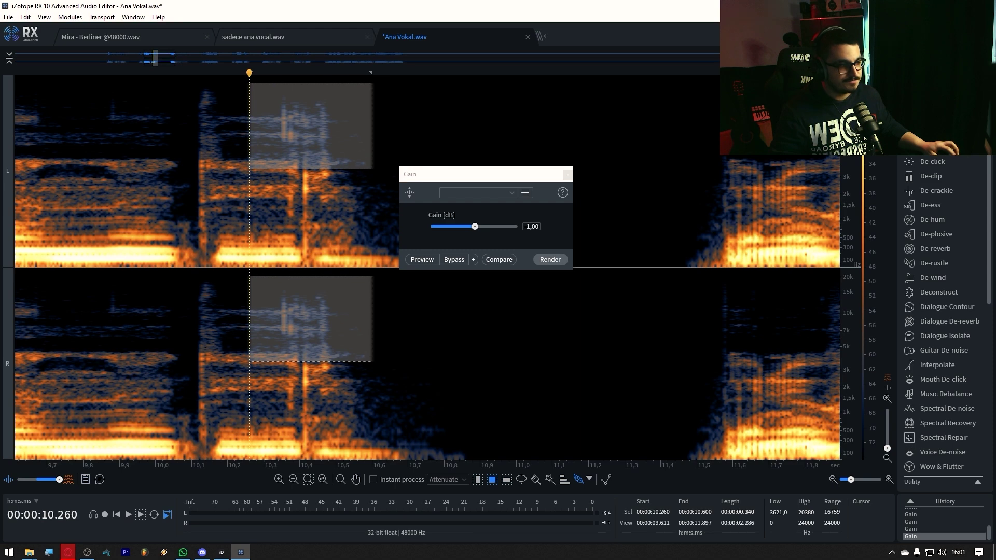
pyautogui.click(943, 380)
pyautogui.click(792, 222)
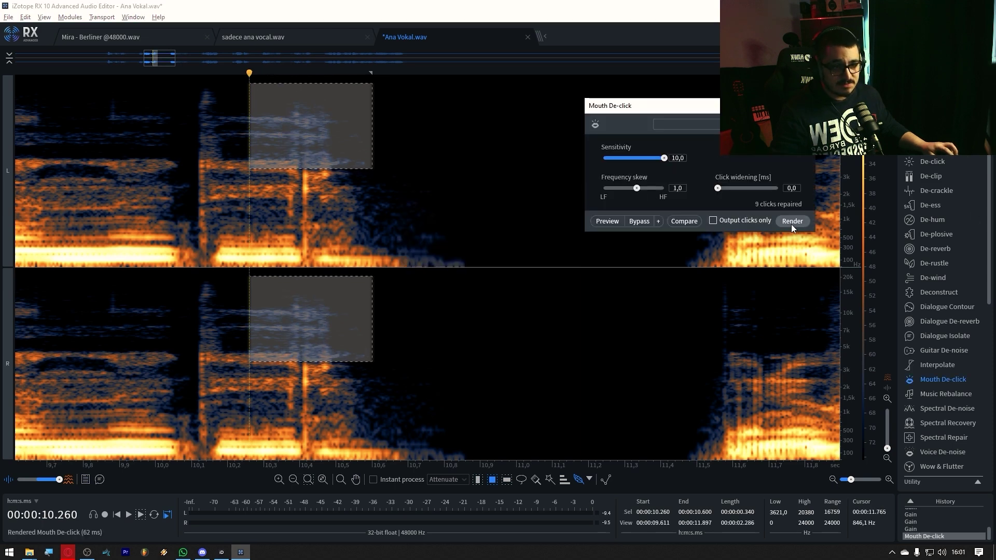
pyautogui.hotkey('ctrl', 'z')
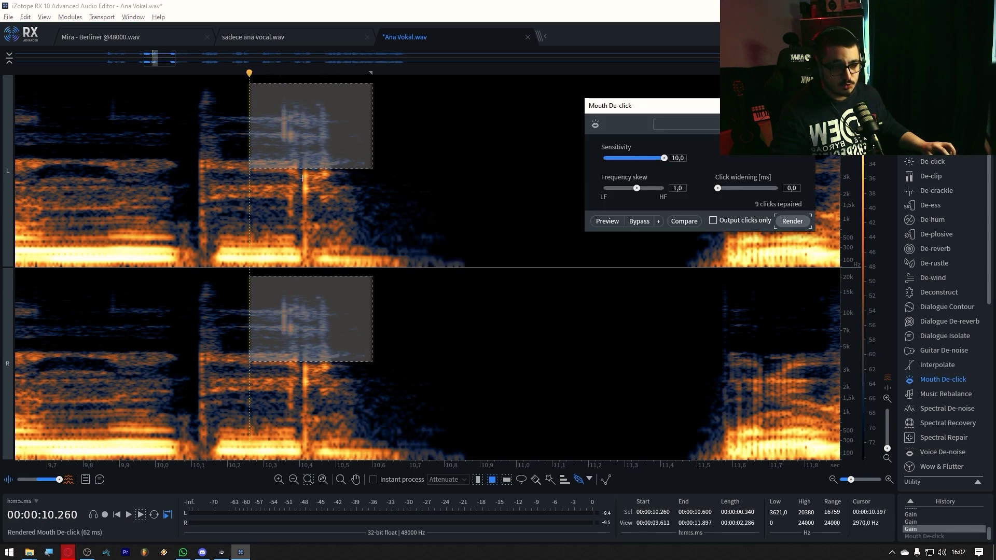
pyautogui.scroll(4, 299, 135)
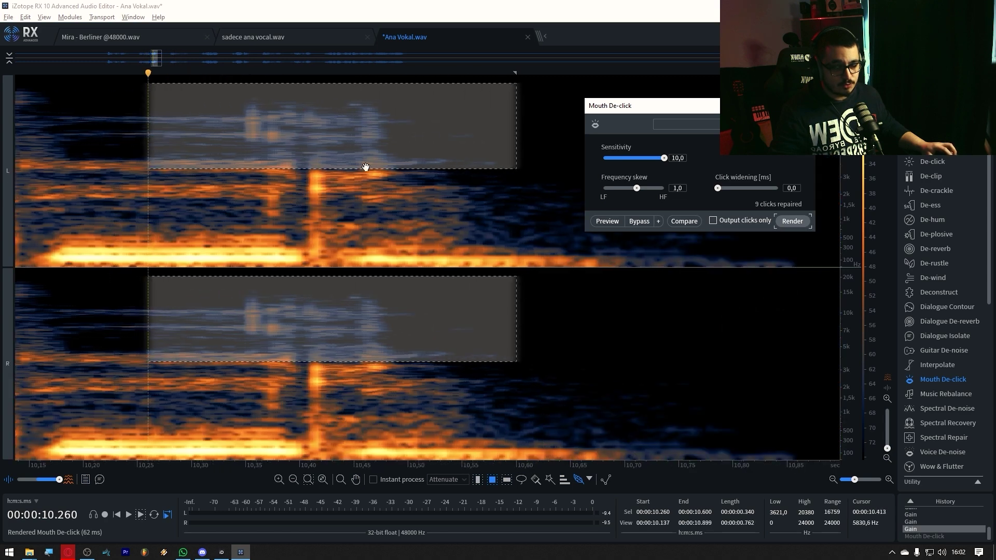
pyautogui.click(798, 222)
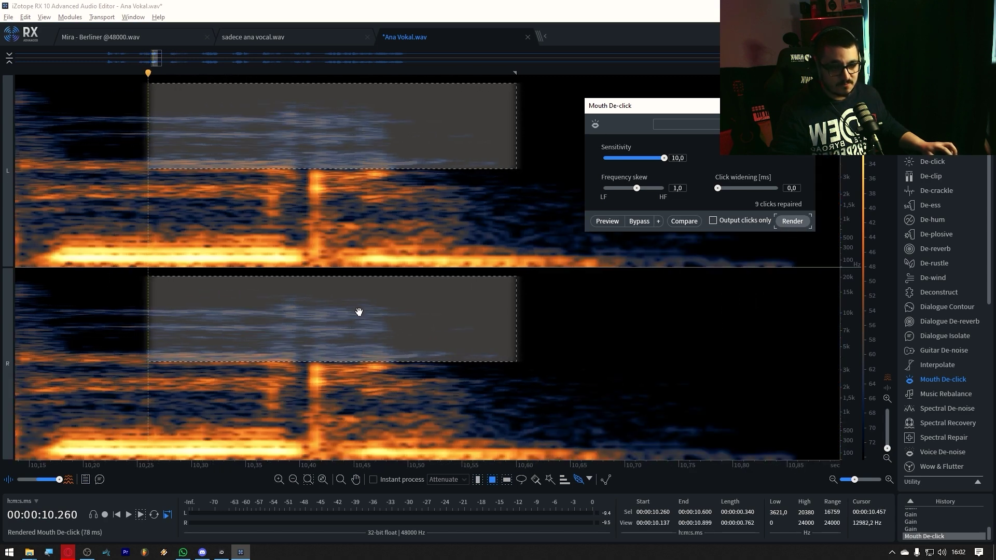
# Play the phrase from about 9.86 s to check the Mouth De-click repair.
pyautogui.scroll(-6, 366, 306)
pyautogui.click(266, 296)
pyautogui.scroll(1, 305, 321)
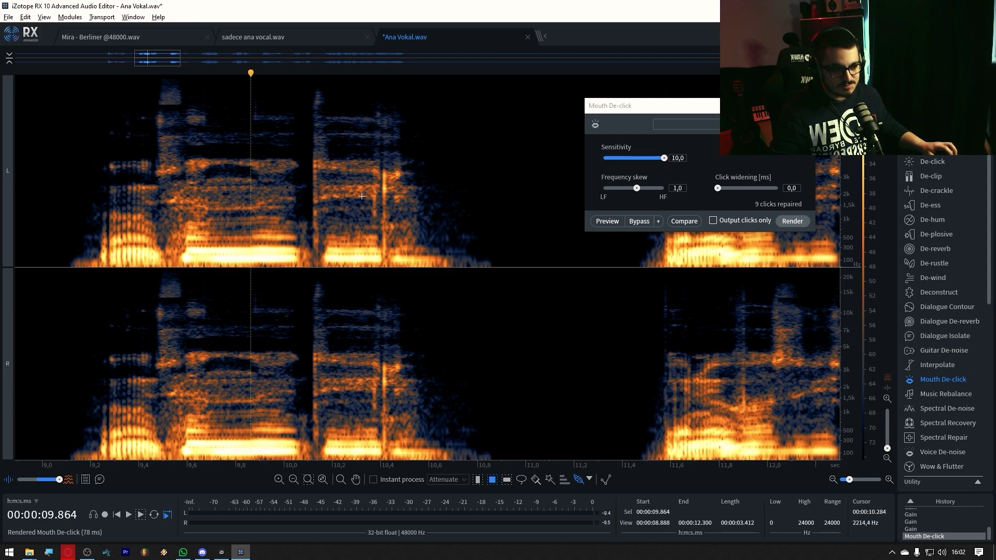
pyautogui.press('space')
pyautogui.press('space')
# Compare the phrase without and with the repair by undoing the Mouth De-click, playing it, redoing it and playing again.
pyautogui.hotkey('ctrl', 'z')
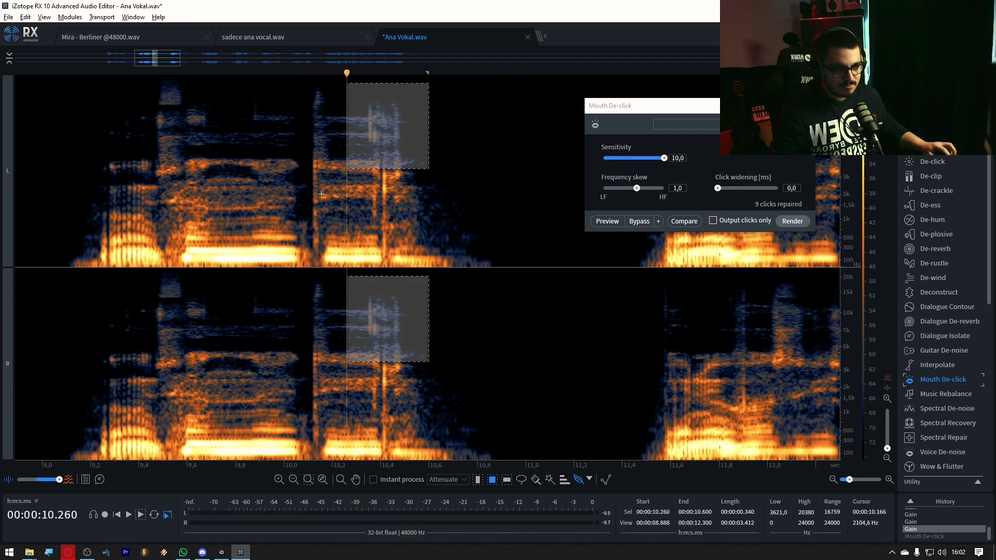
pyautogui.click(246, 181)
pyautogui.press('space')
pyautogui.press('space')
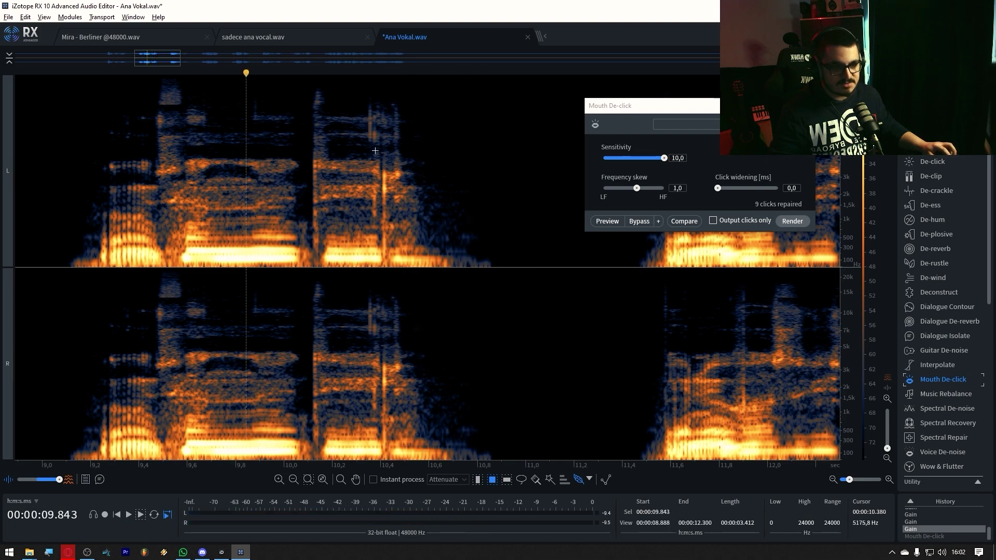
pyautogui.hotkey('ctrl', 'shift', 'z')
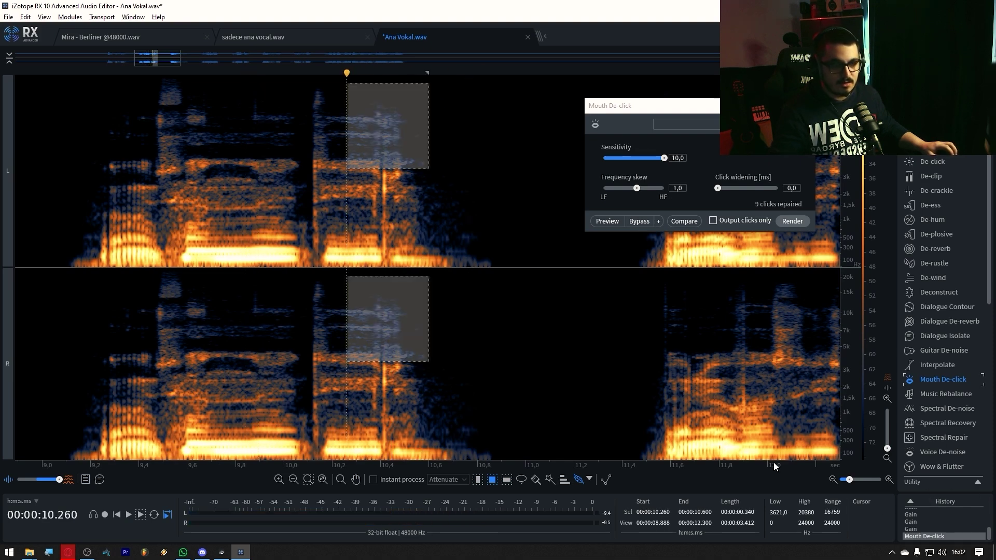
pyautogui.click(195, 405)
pyautogui.press('space')
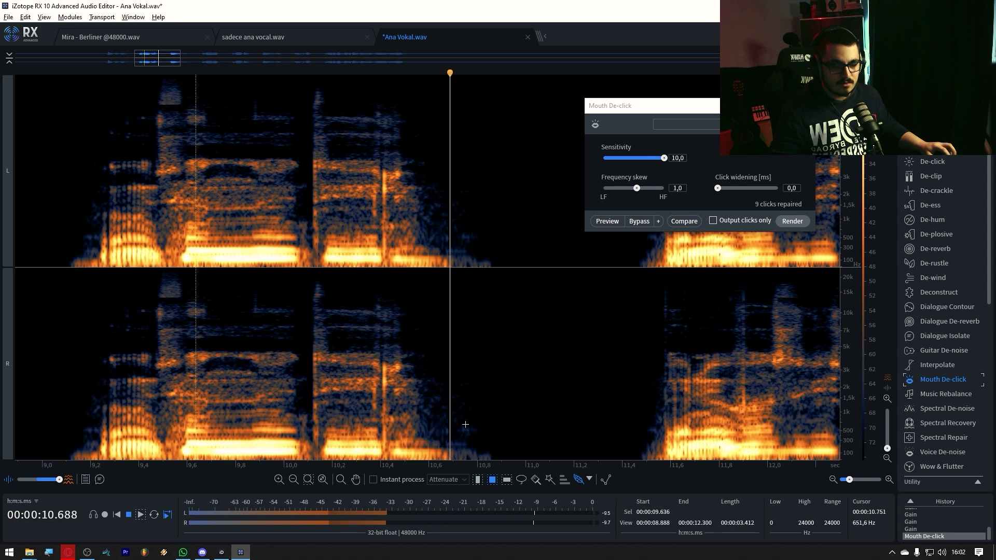
pyautogui.press('space')
# Render Mouth De-click on 10.306 to 10.662 s between 922.17 and 4536.1 Hz and play back from about 9.5 s.
pyautogui.moveTo(357, 158); pyautogui.dragTo(443, 222)
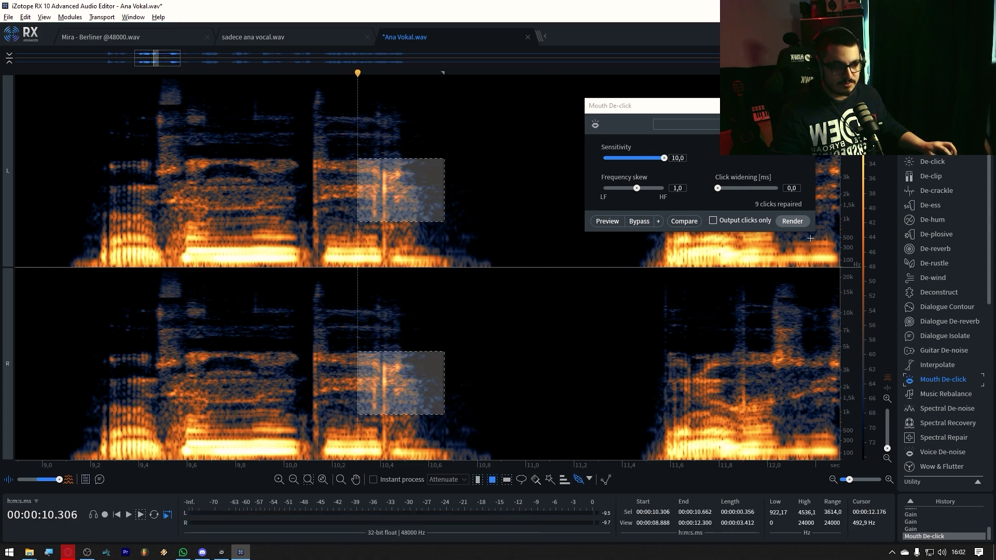
pyautogui.click(796, 225)
pyautogui.click(164, 249)
pyautogui.press('space')
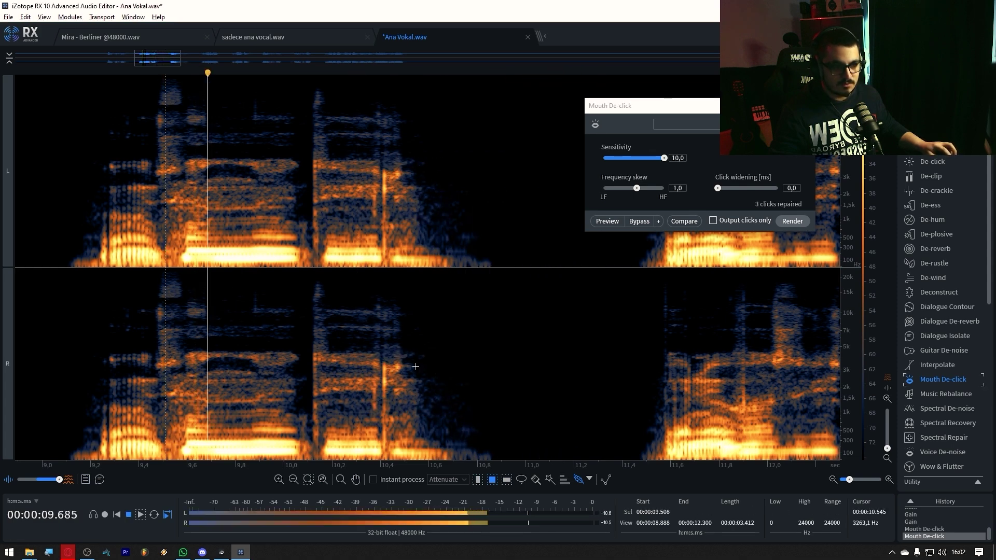
pyautogui.scroll(-3, 287, 374)
pyautogui.scroll(-2, 287, 373)
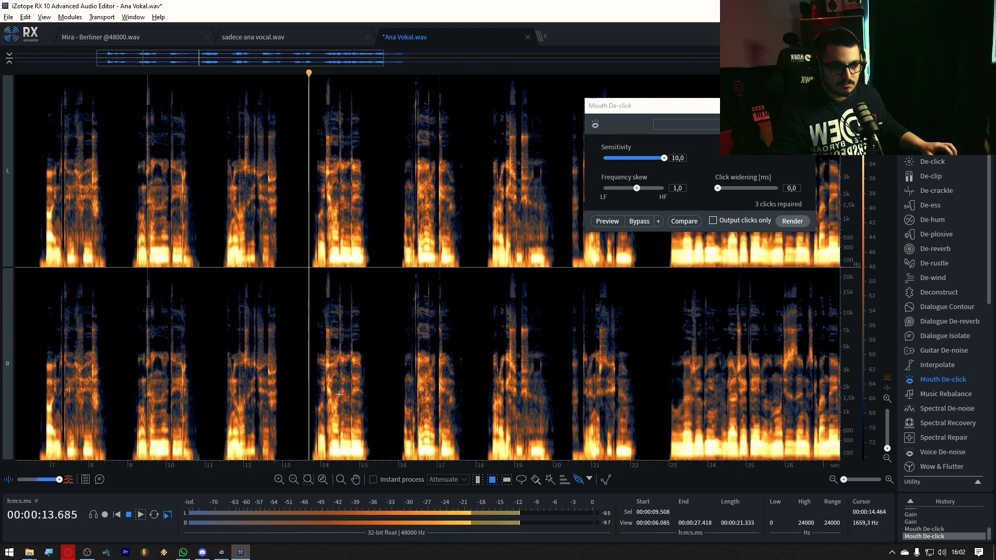
pyautogui.click(340, 398)
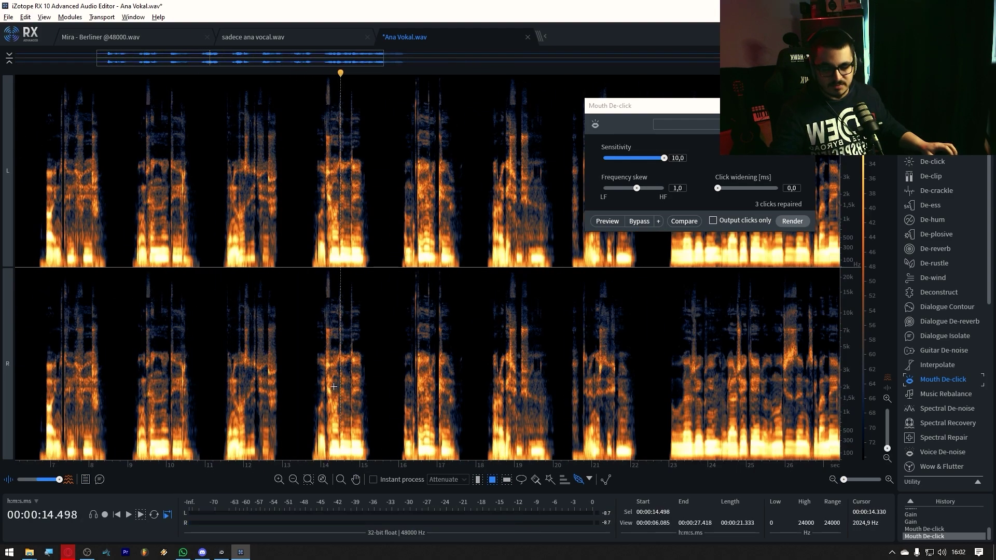
# Close the Mouth De-click module and shift the spectrogram's amplitude range down to about 114 dB to reveal the background noise.
pyautogui.scroll(-3, 327, 307)
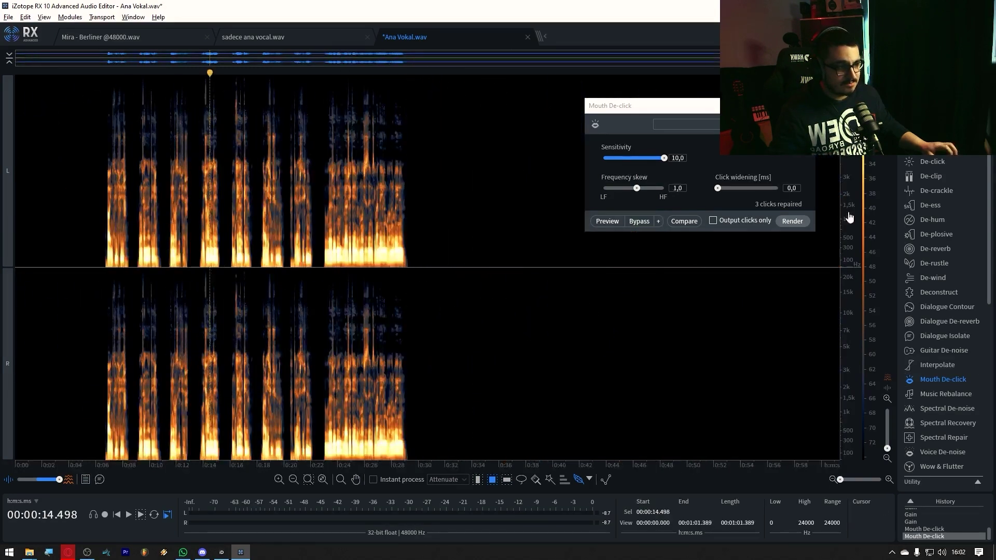
pyautogui.click(811, 106)
pyautogui.moveTo(888, 238); pyautogui.dragTo(874, 162)
pyautogui.moveTo(871, 196)
pyautogui.mouseDown()
pyautogui.moveTo(873, 231)
pyautogui.moveTo(876, 181)
pyautogui.mouseUp()
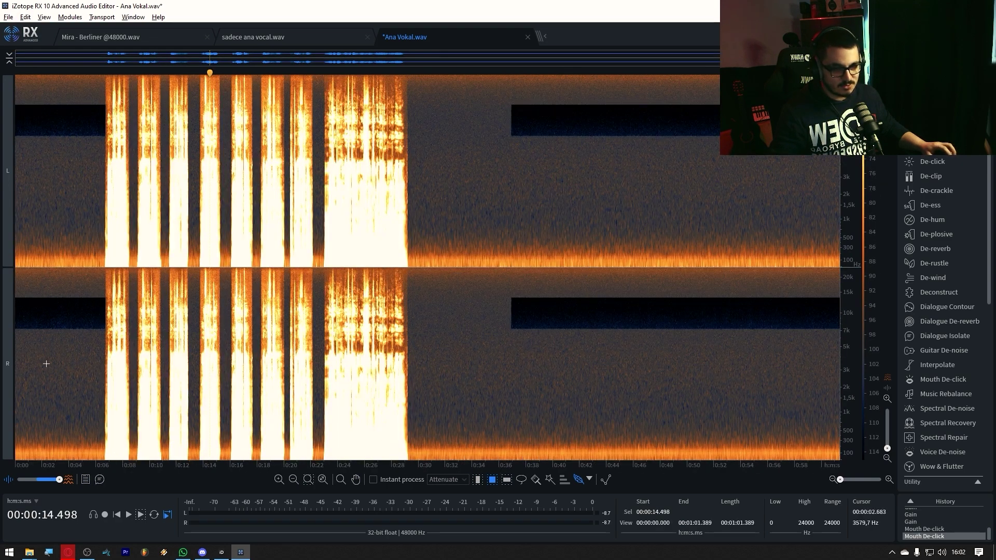
# Switch to the time selection tool and play the noise-only section after the vocal from 30 seconds.
pyautogui.scroll(3, 51, 362)
pyautogui.click(138, 384)
pyautogui.scroll(-3, 167, 400)
pyautogui.press('t')
pyautogui.click(418, 342)
pyautogui.scroll(2, 425, 342)
pyautogui.press('space')
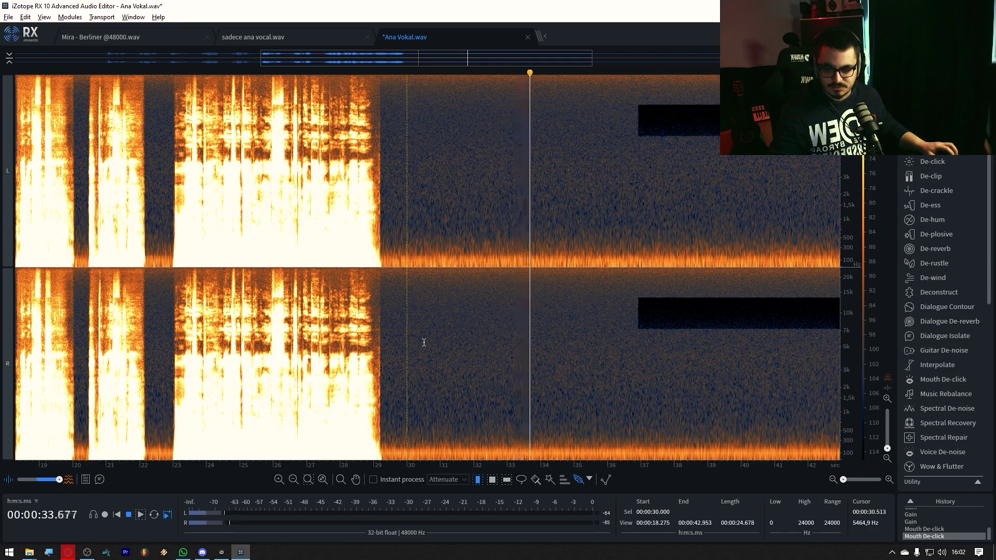
# Stop playback, select the noise-only section from 30.000 to 35.674 s and learn it as the Spectral De-noise profile.
pyautogui.press('space')
pyautogui.moveTo(406, 312); pyautogui.dragTo(467, 266)
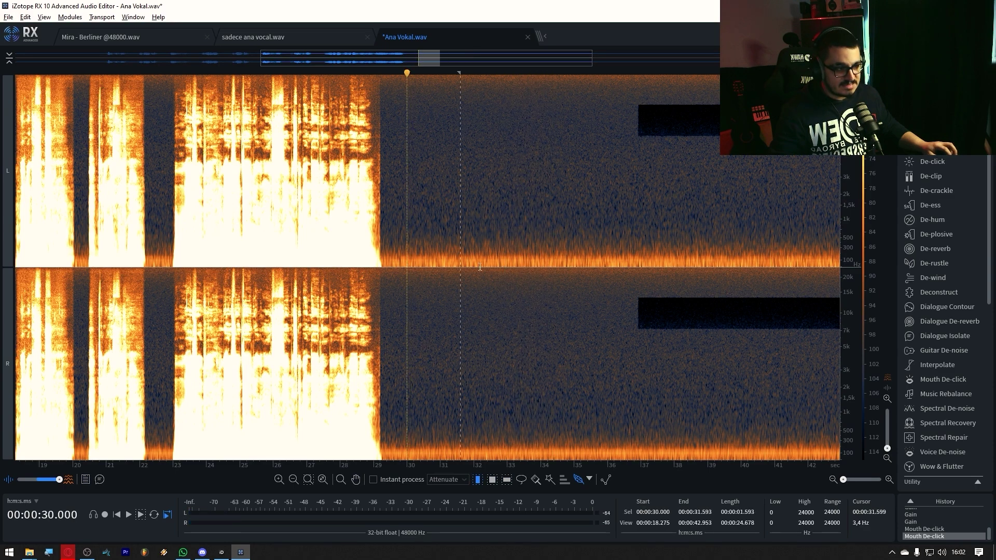
pyautogui.moveTo(594, 272); pyautogui.dragTo(597, 272)
pyautogui.scroll(-3, 944, 324)
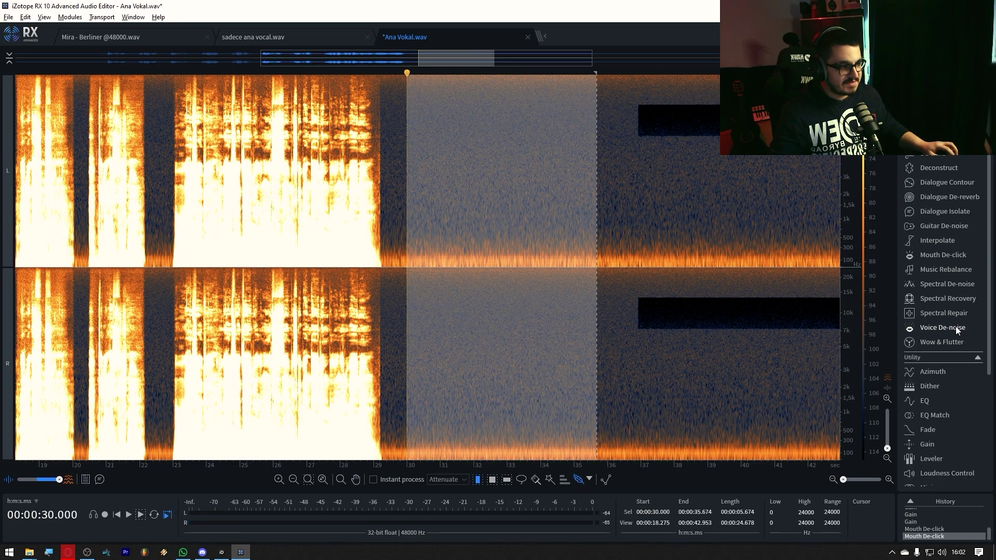
pyautogui.click(953, 286)
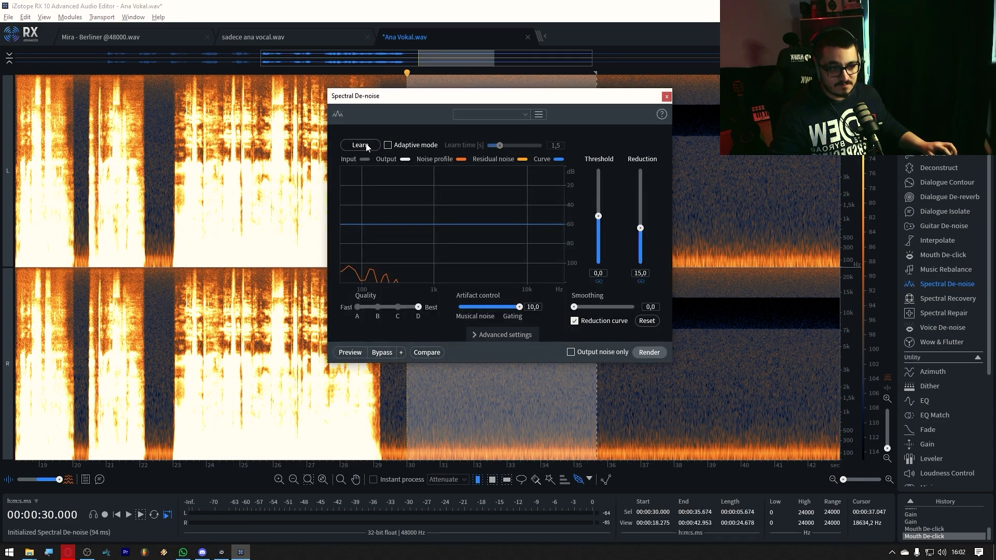
pyautogui.click(365, 146)
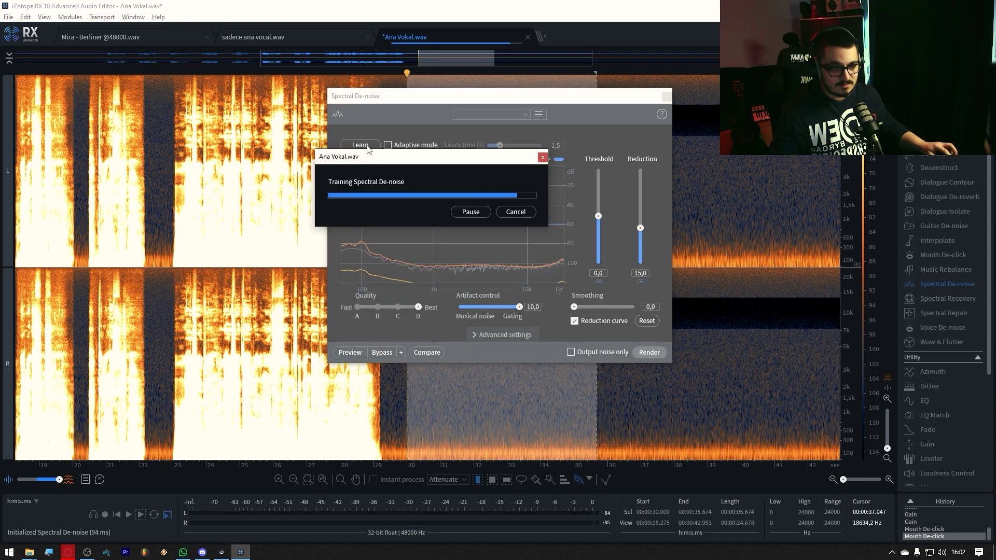
# Select the entire file and render Spectral De-noise on it with threshold 0.0 and reduction 15.0.
pyautogui.scroll(-3, 274, 355)
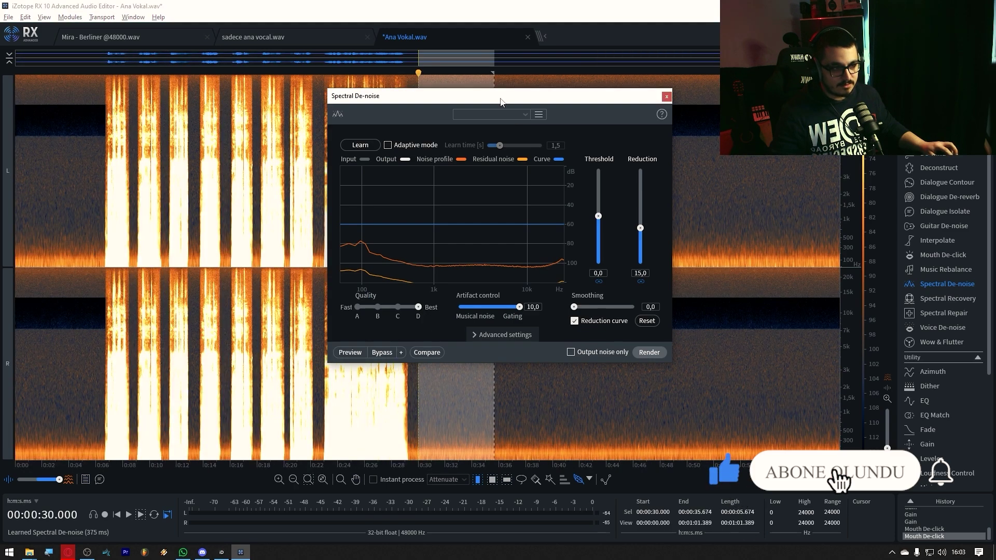
pyautogui.moveTo(502, 98); pyautogui.dragTo(486, 131)
pyautogui.click(264, 235)
pyautogui.hotkey('ctrl', 'a')
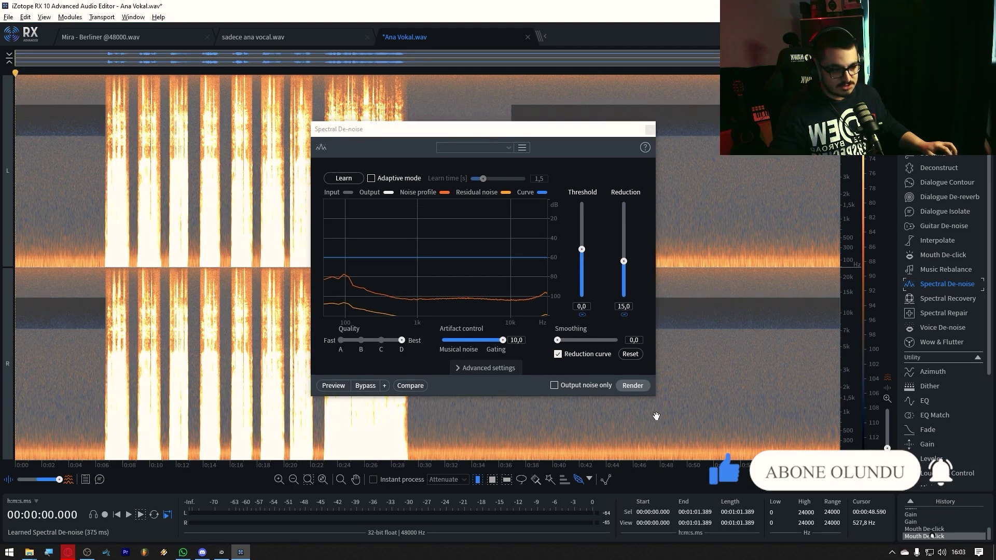
pyautogui.click(633, 388)
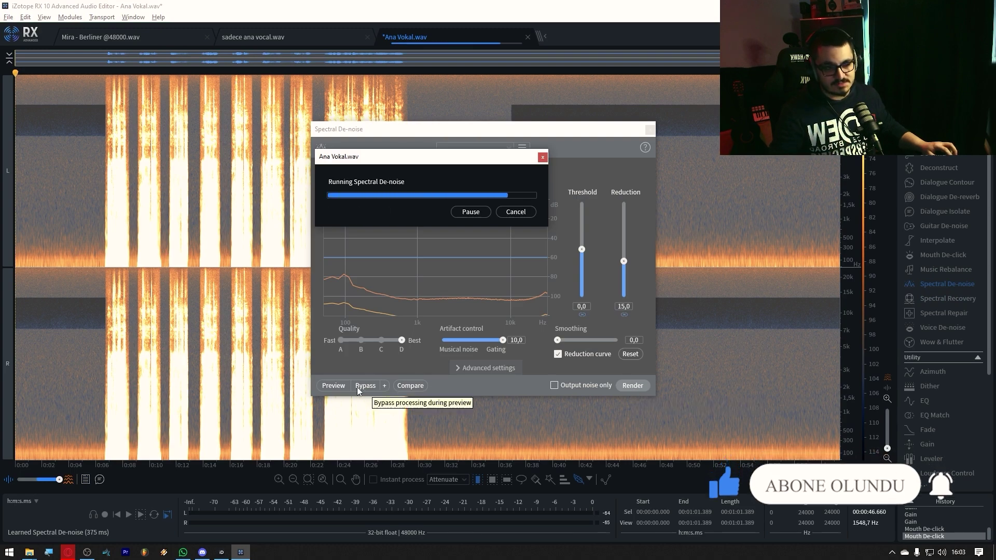
# Play the denoised file from about 1.4 s, continuing from about 5.3 s and into the first vocal phrases.
pyautogui.click(35, 318)
pyautogui.press('space')
pyautogui.scroll(2, 87, 318)
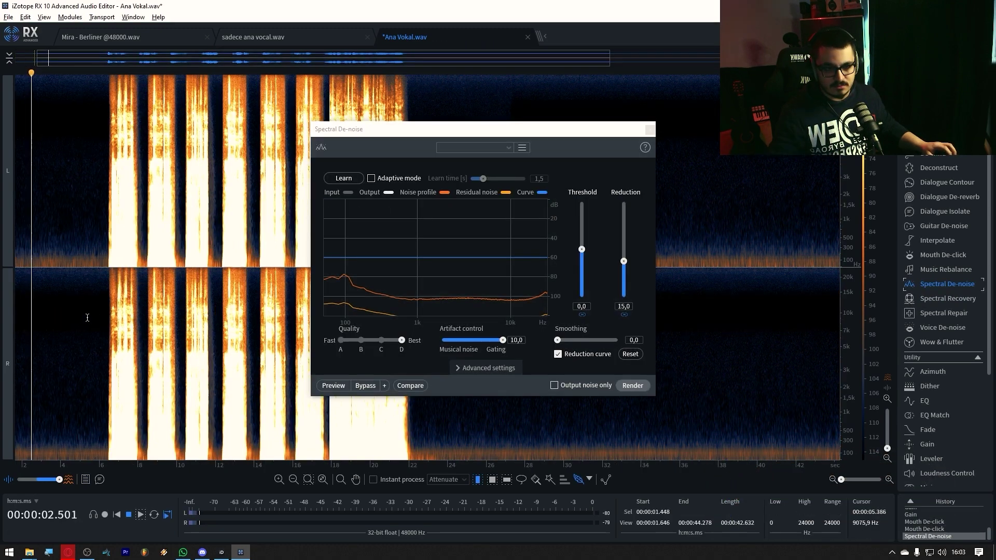
pyautogui.scroll(1, 87, 318)
pyautogui.click(84, 317)
pyautogui.click(114, 73)
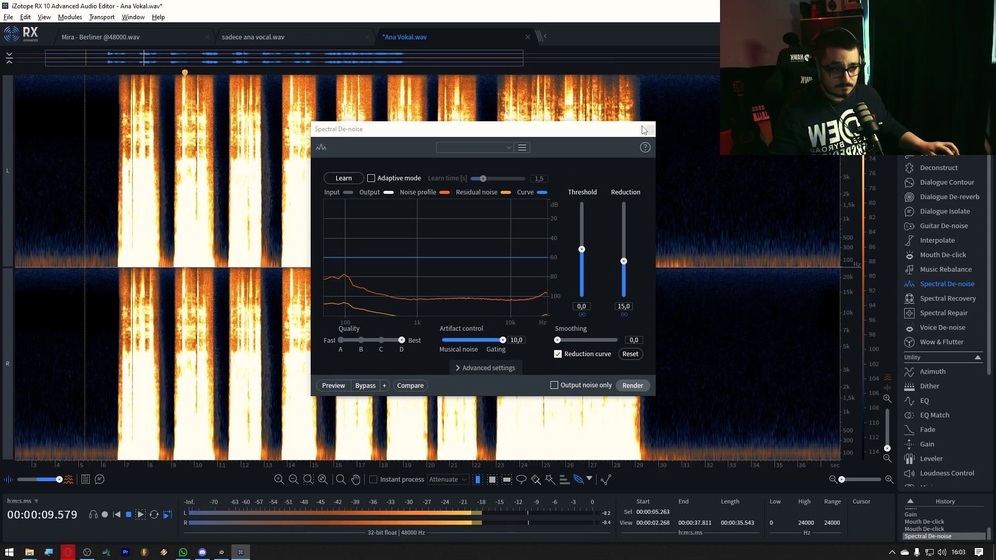
# Close the Spectral De-noise module and shift the spectrogram's amplitude range back up to about 64 dB.
pyautogui.click(649, 129)
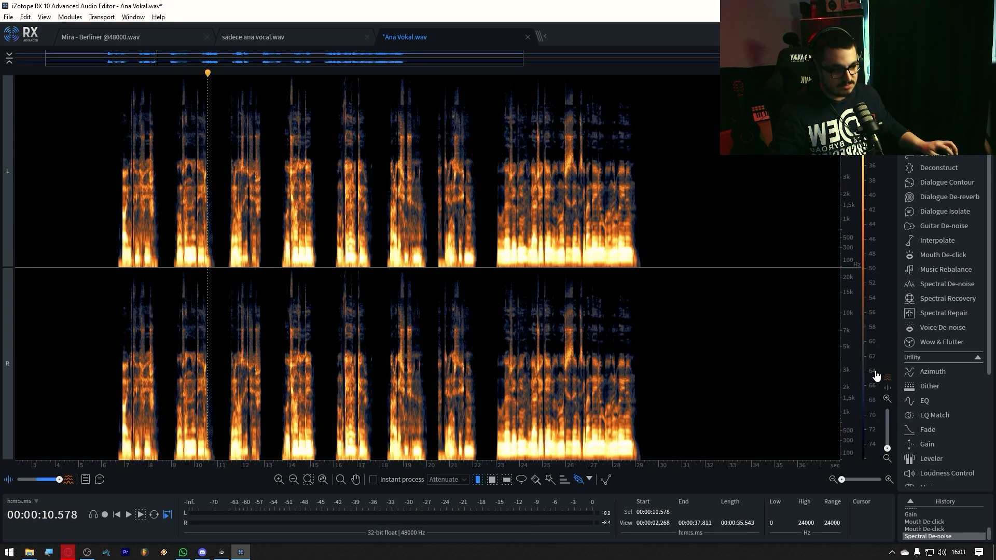
pyautogui.moveTo(875, 397); pyautogui.dragTo(872, 456)
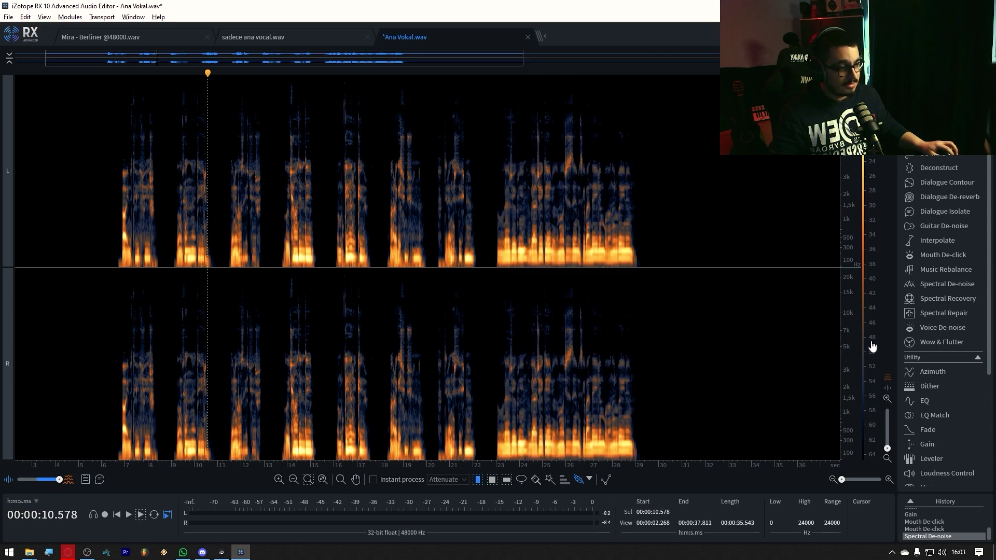
pyautogui.scroll(-2, 522, 296)
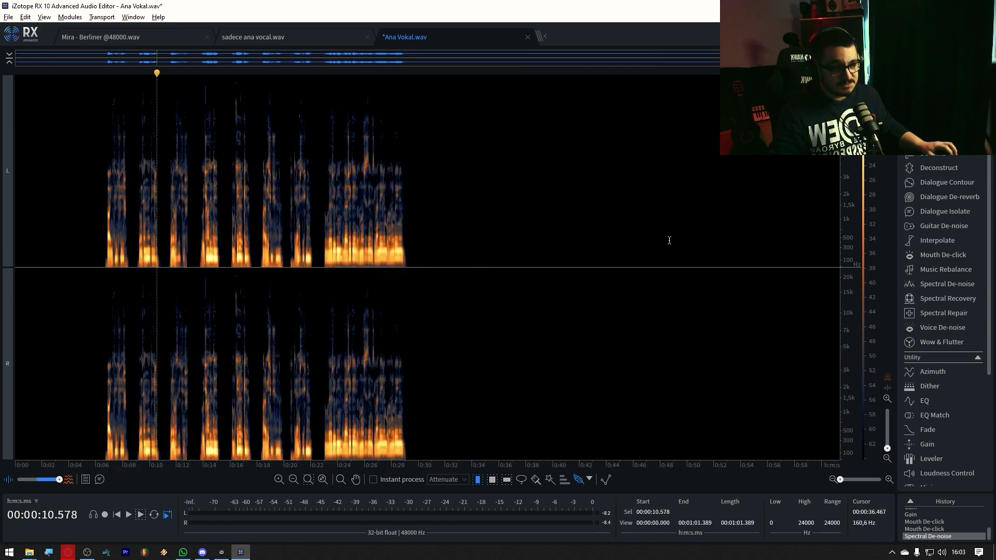
# Open the De-reverb module, select the whole file and learn its reverb profile.
pyautogui.click(934, 124)
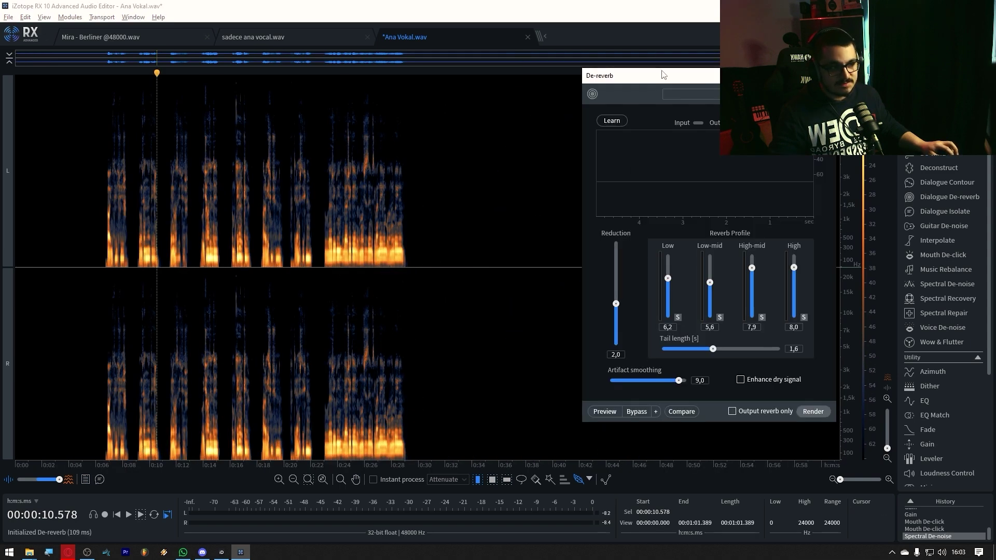
pyautogui.moveTo(664, 73); pyautogui.dragTo(425, 125)
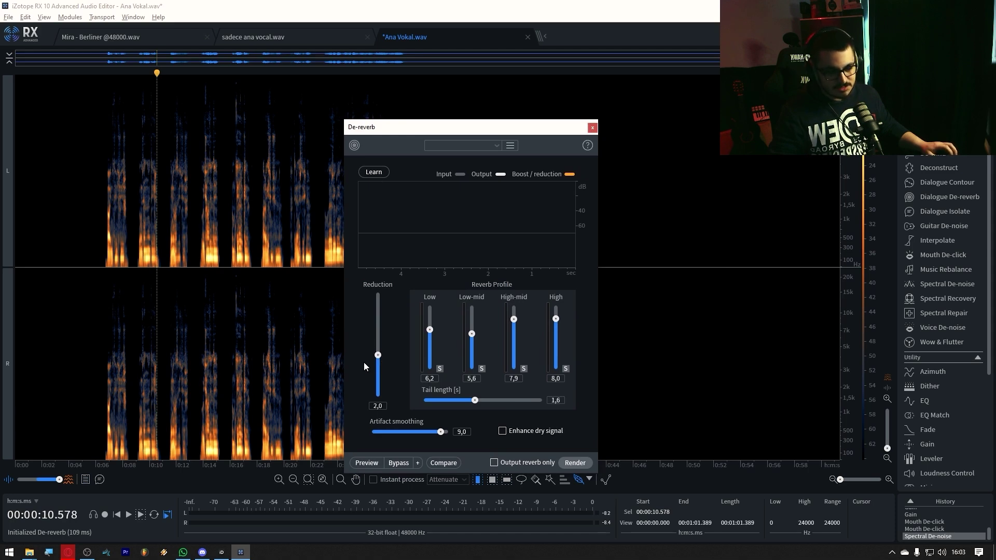
pyautogui.hotkey('ctrl', 'a')
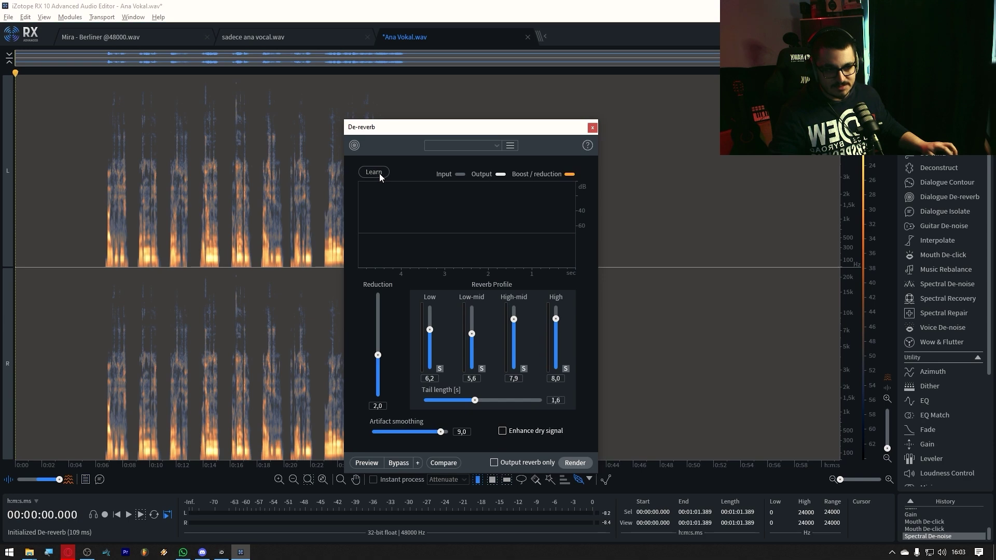
pyautogui.click(379, 173)
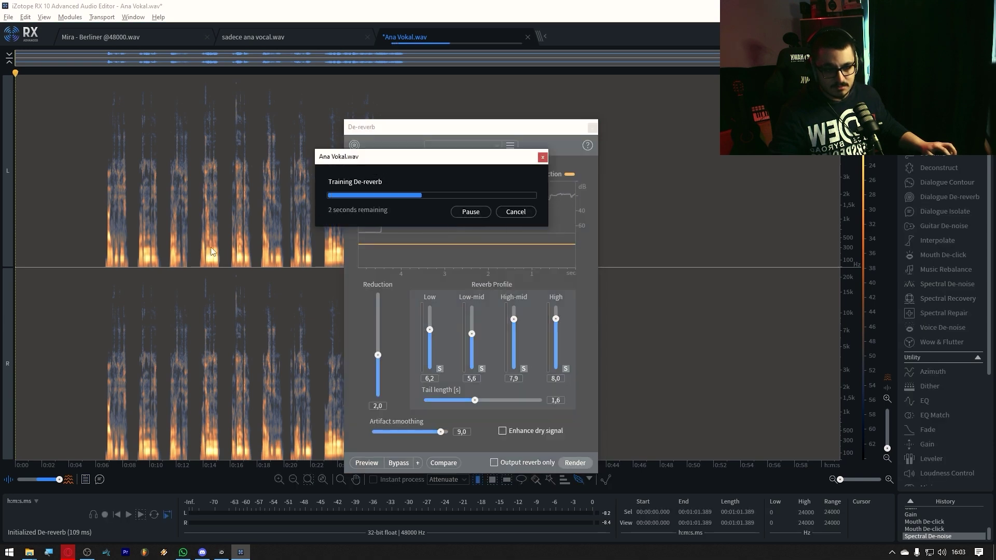
# Play the vocal from about 6.7 s and preview De-reverb with only the reverb being output.
pyautogui.click(105, 216)
pyautogui.press('space')
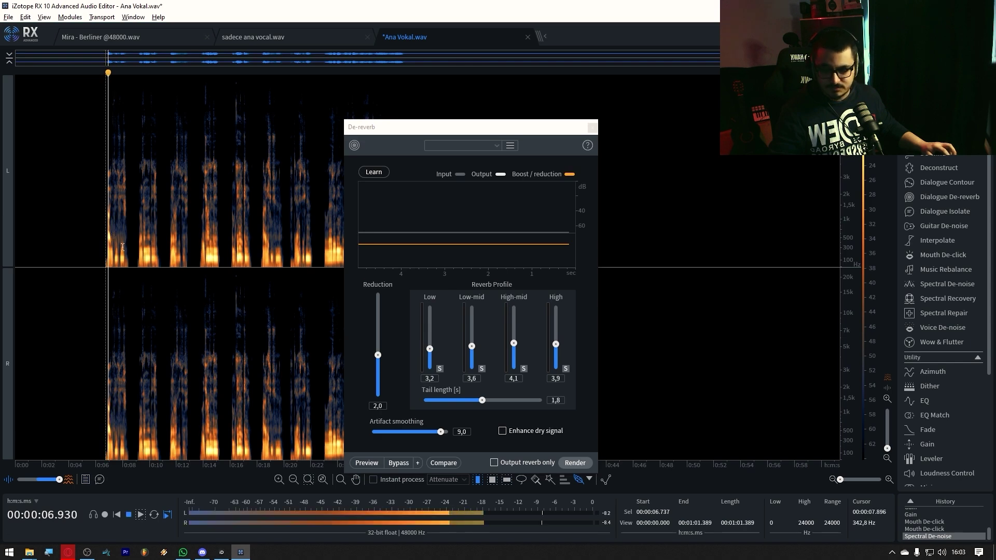
pyautogui.click(502, 464)
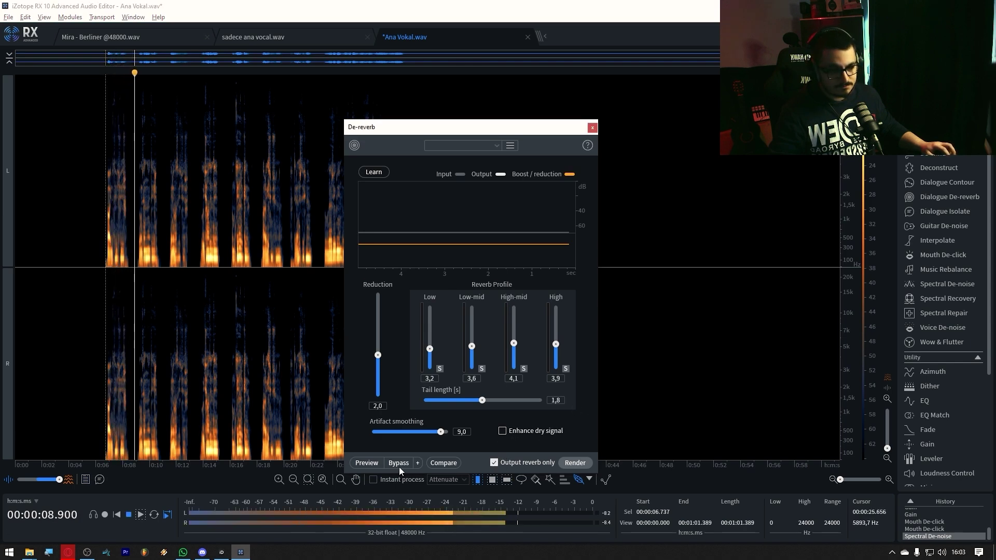
pyautogui.click(377, 460)
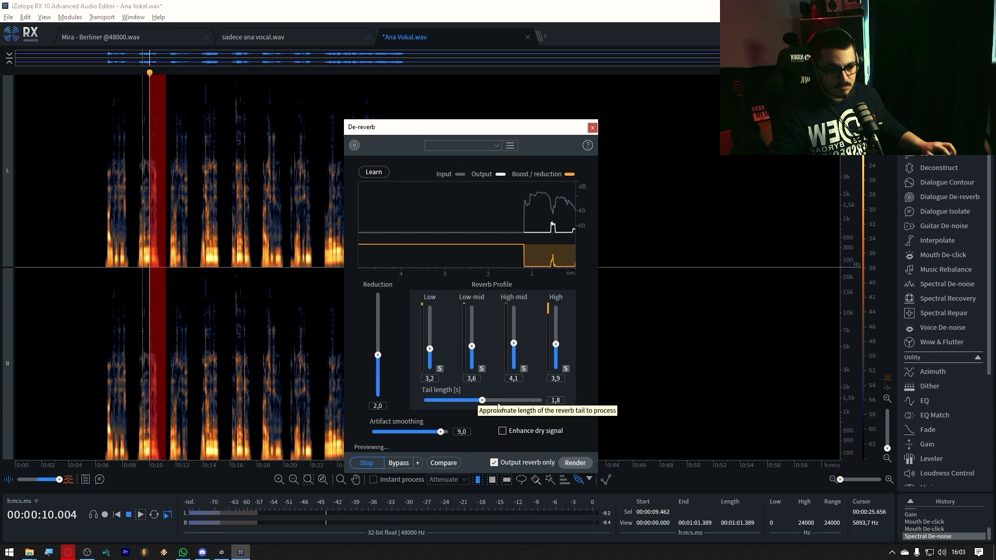
# Set the De-reverb reduction to 3.0, relearn the profile from the whole file and close the module.
pyautogui.scroll(1, 377, 364)
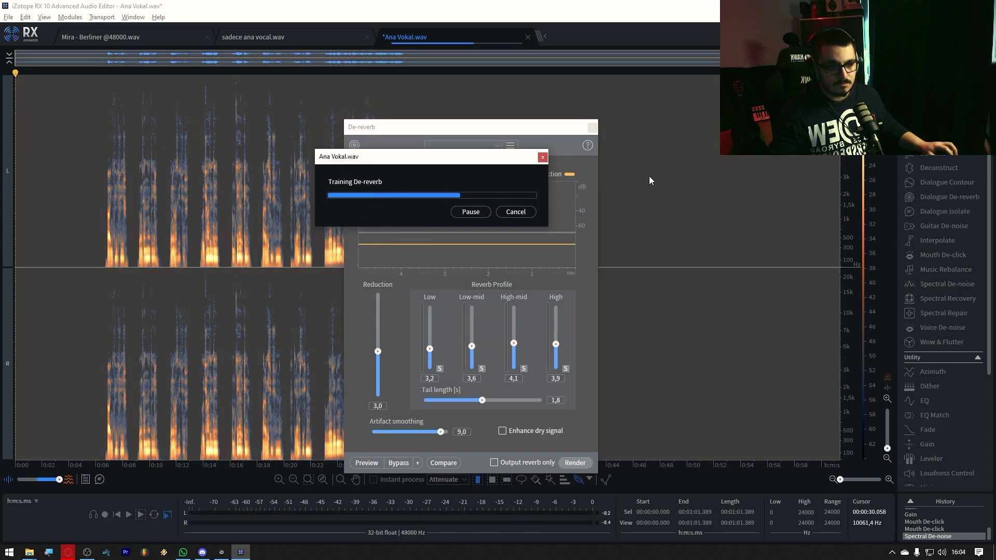
pyautogui.click(73, 195)
pyautogui.click(92, 192)
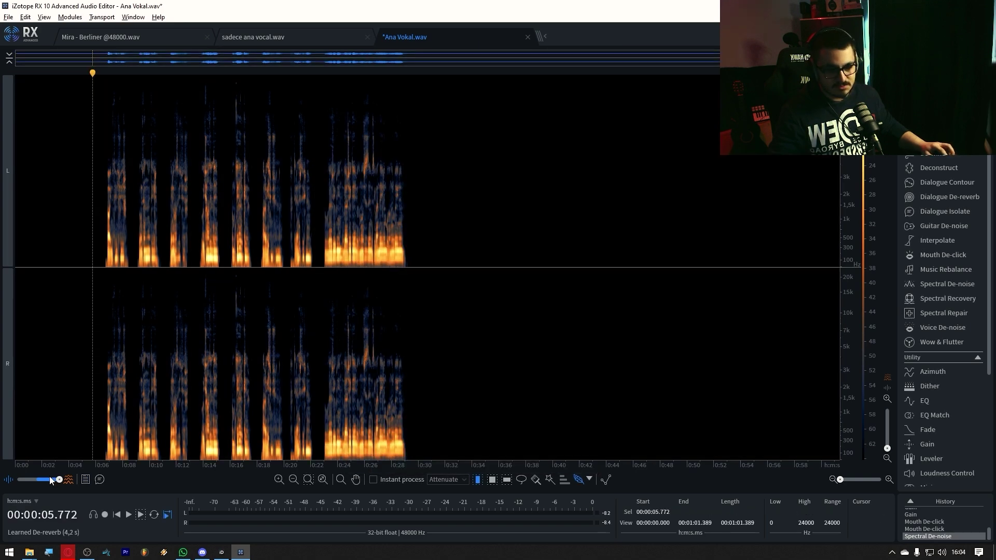
# Blend the waveform over the spectrogram and apply Leveler's Lead Vocal Thick Leveling preset to the file as clip gain.
pyautogui.moveTo(50, 478); pyautogui.dragTo(38, 479)
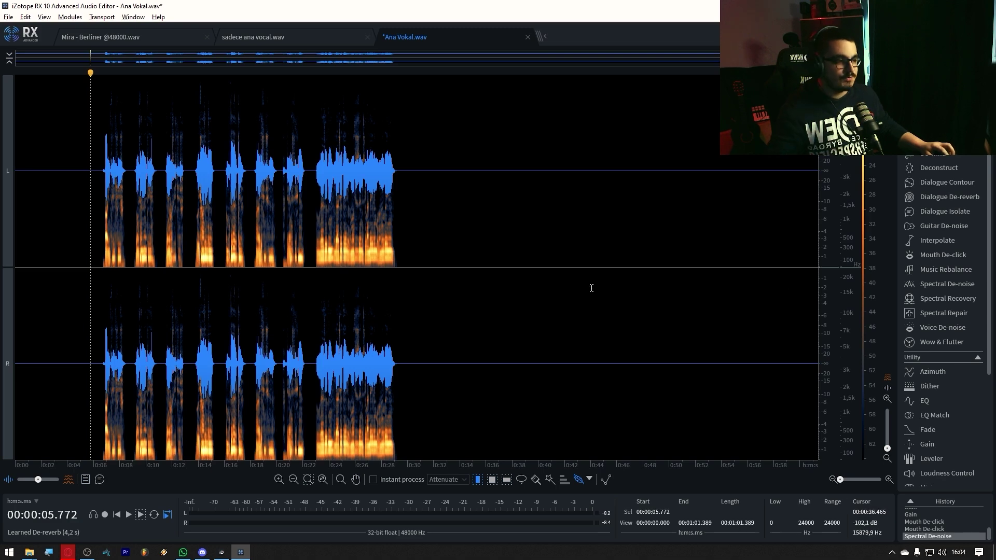
pyautogui.scroll(-3, 959, 268)
pyautogui.click(933, 336)
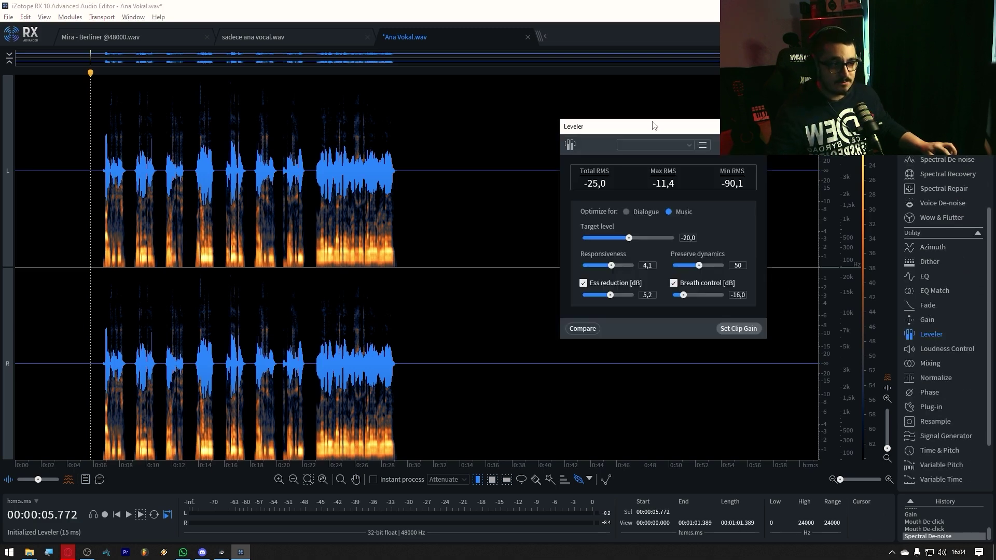
pyautogui.moveTo(648, 126); pyautogui.dragTo(450, 160)
pyautogui.click(450, 178)
pyautogui.scroll(-1, 460, 254)
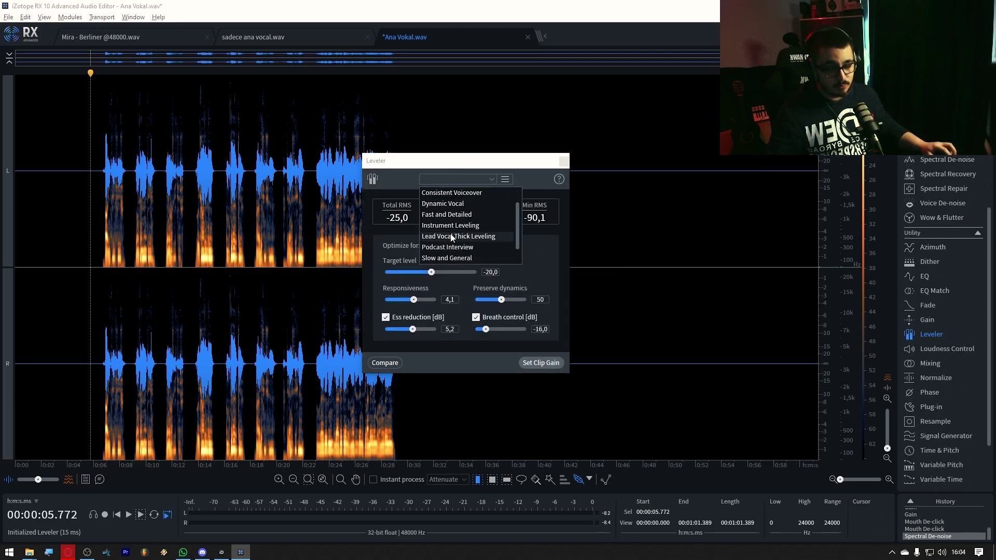
pyautogui.click(450, 236)
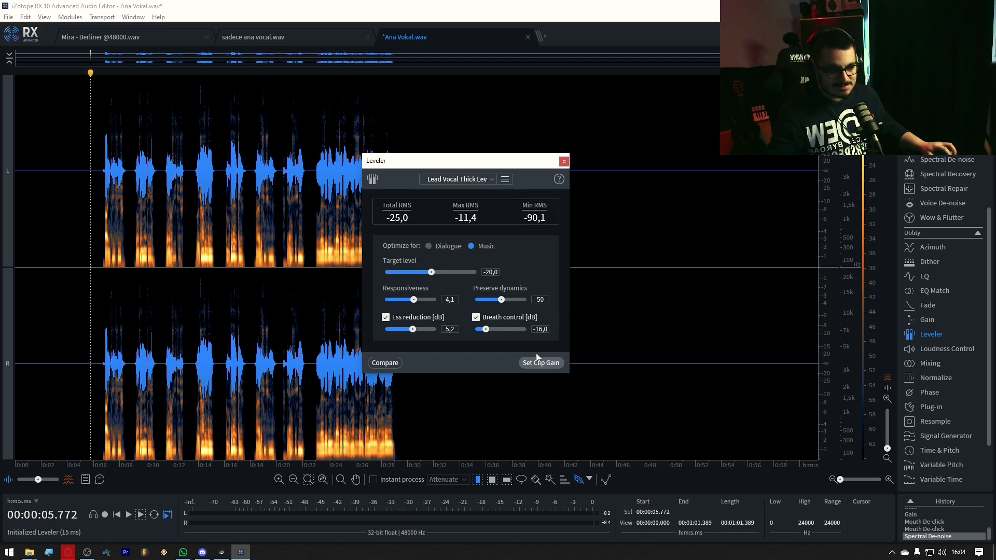
pyautogui.click(547, 363)
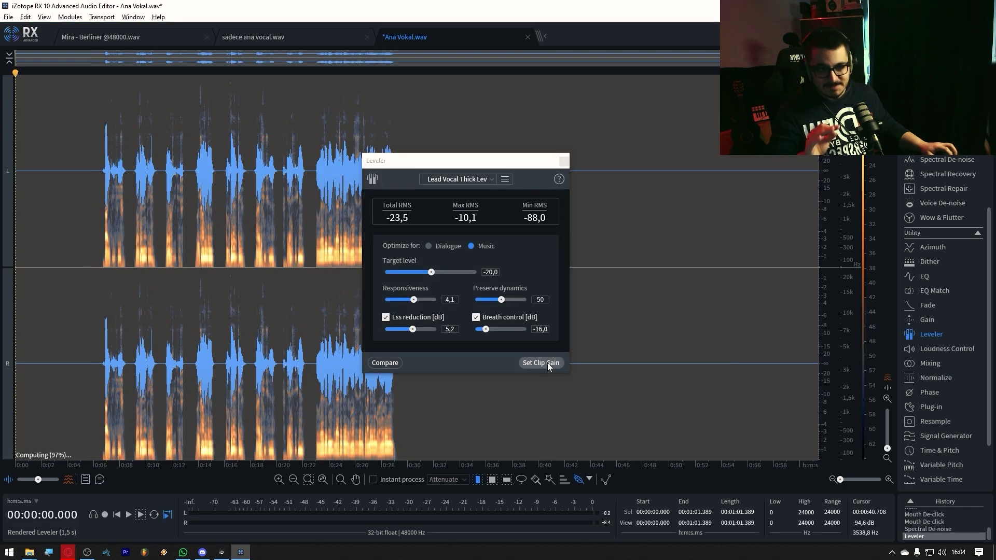
# Select the vocal from 5.235 to 20.000 s and lower its gain by 7 dB in 1 dB steps.
pyautogui.scroll(5, 87, 164)
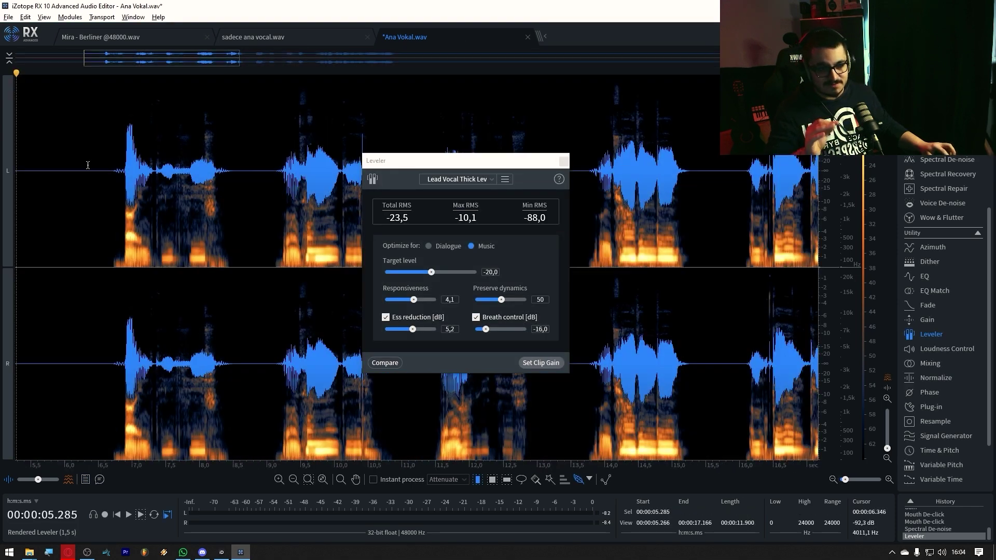
pyautogui.click(106, 171)
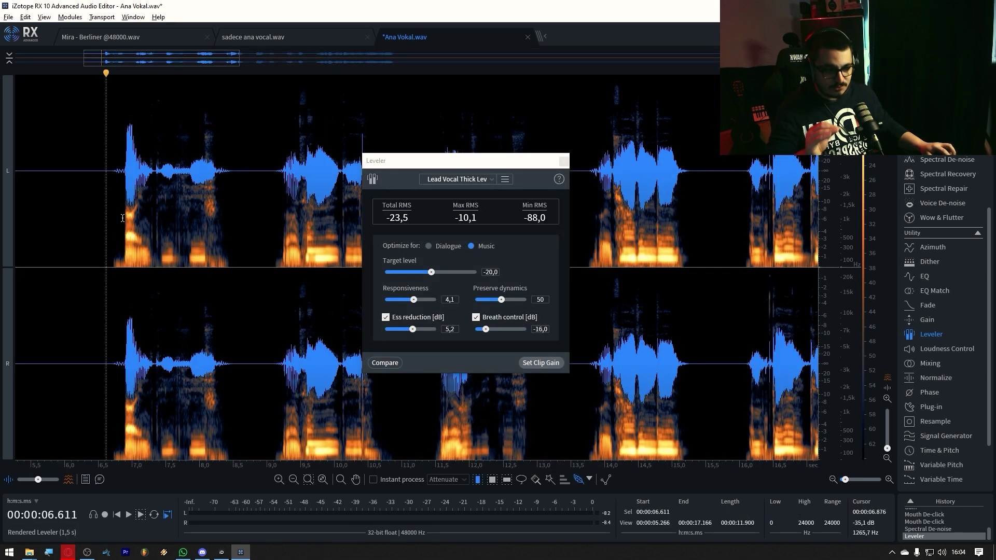
pyautogui.scroll(-2, 123, 211)
pyautogui.scroll(-2, 119, 228)
pyautogui.moveTo(84, 179); pyautogui.dragTo(277, 188)
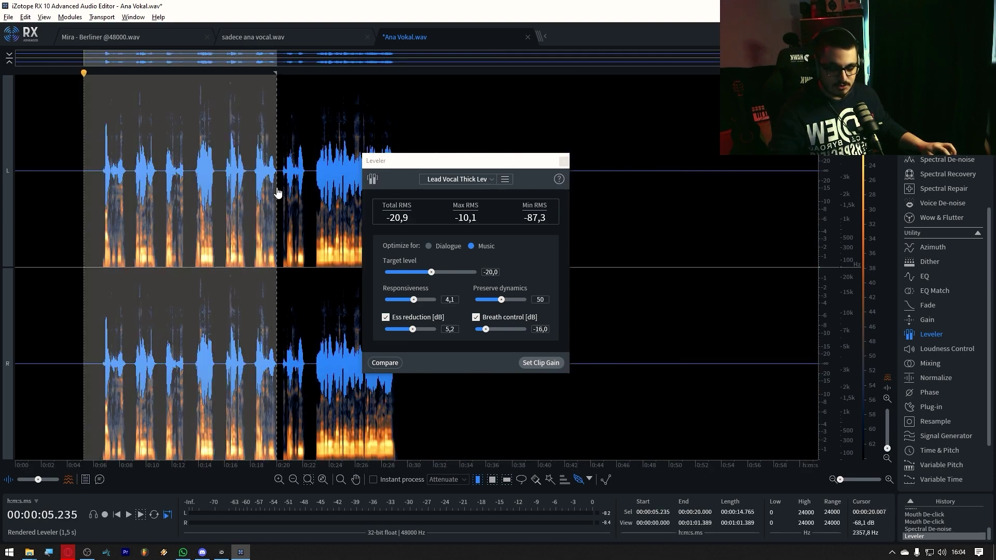
pyautogui.hotkey('shift', 'Down')
pyautogui.hotkey('shift', 'Down')
pyautogui.hotkey('shift', 'Down')
pyautogui.hotkey('shift', 'Down')
pyautogui.hotkey('shift', 'Down')
pyautogui.hotkey('shift', 'Down')
pyautogui.hotkey('shift', 'Down')
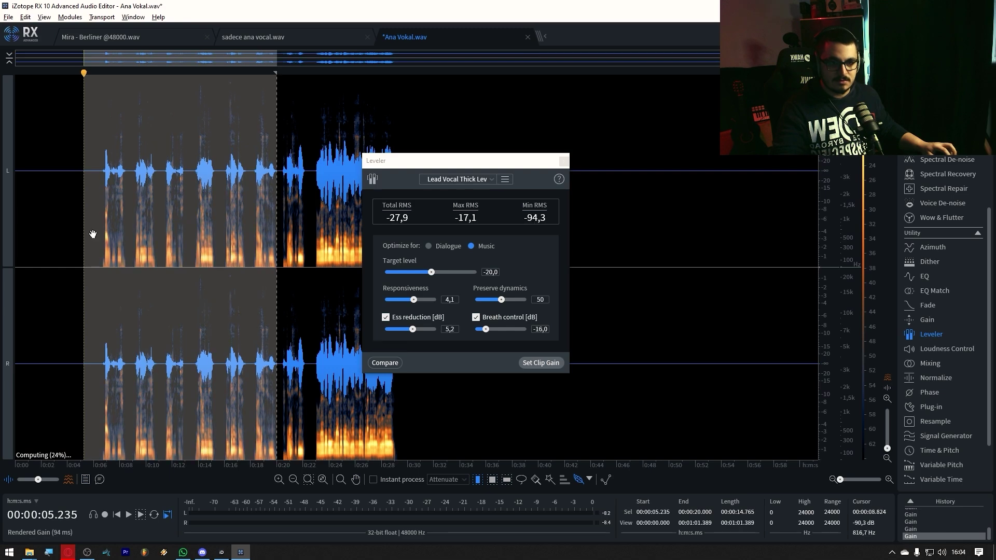
# Select the entire file, apply Leveler again with the Lead Vocal Thick Leveling preset and close the module.
pyautogui.click(146, 210)
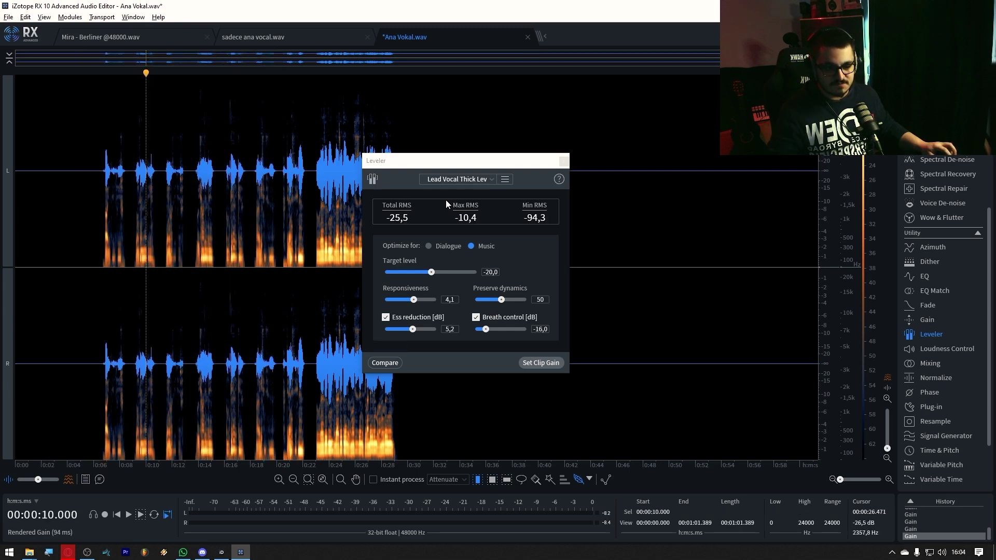
pyautogui.hotkey('ctrl', 'a')
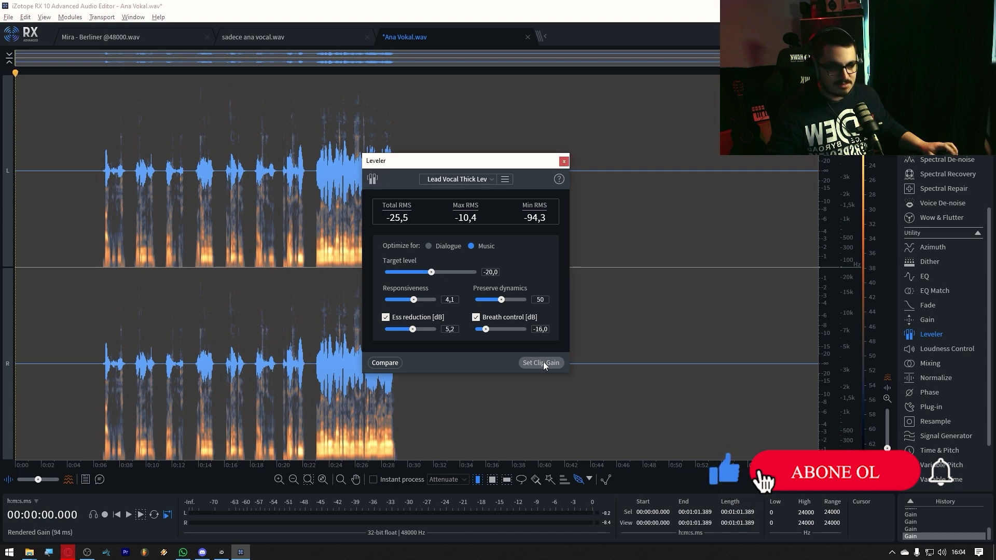
pyautogui.click(543, 363)
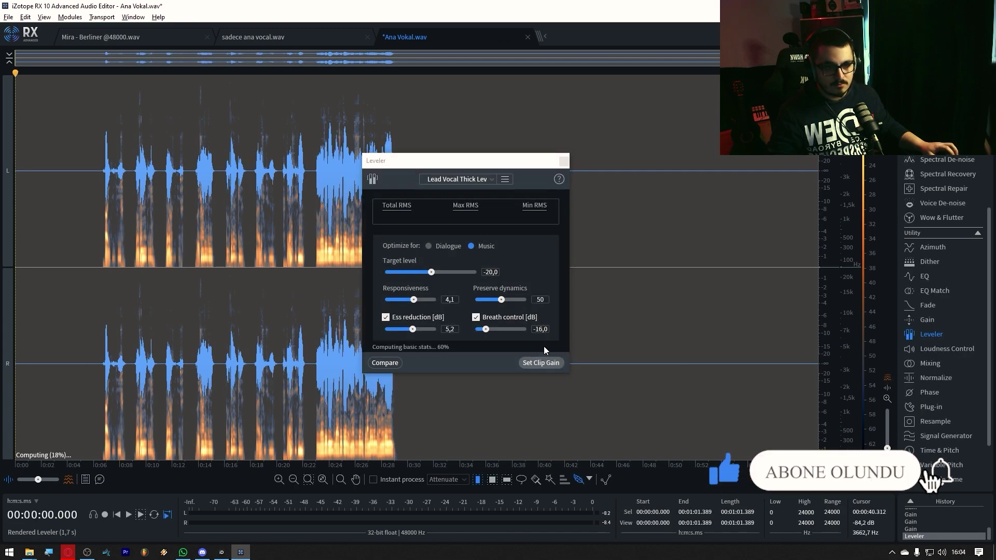
pyautogui.click(564, 161)
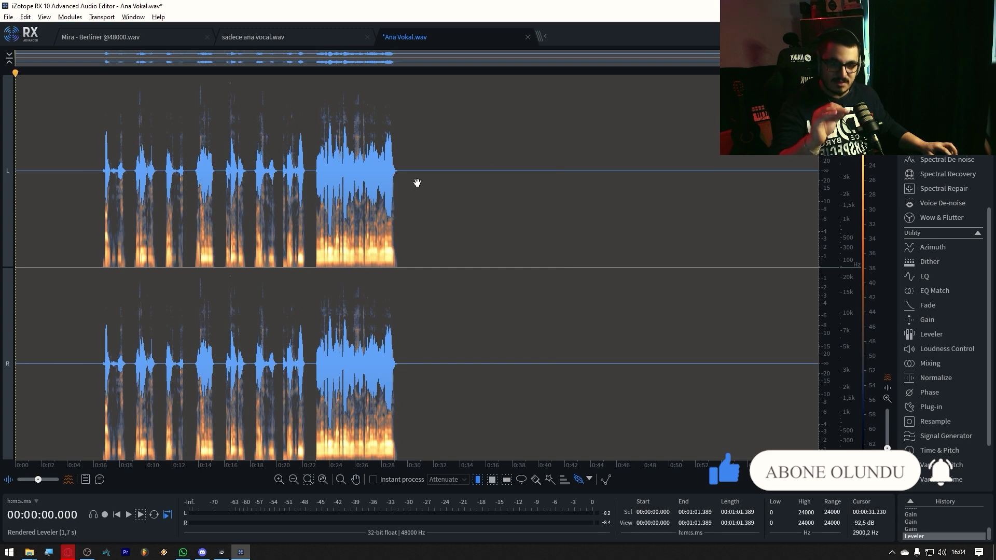
# Undo the second Leveler pass, the gain reductions before it and the first Leveler pass, back to the Spectral De-noise state.
pyautogui.hotkey('ctrl', 'z')
pyautogui.hotkey('ctrl', 'z')
pyautogui.hotkey('ctrl', 'z')
pyautogui.hotkey('ctrl', 'z')
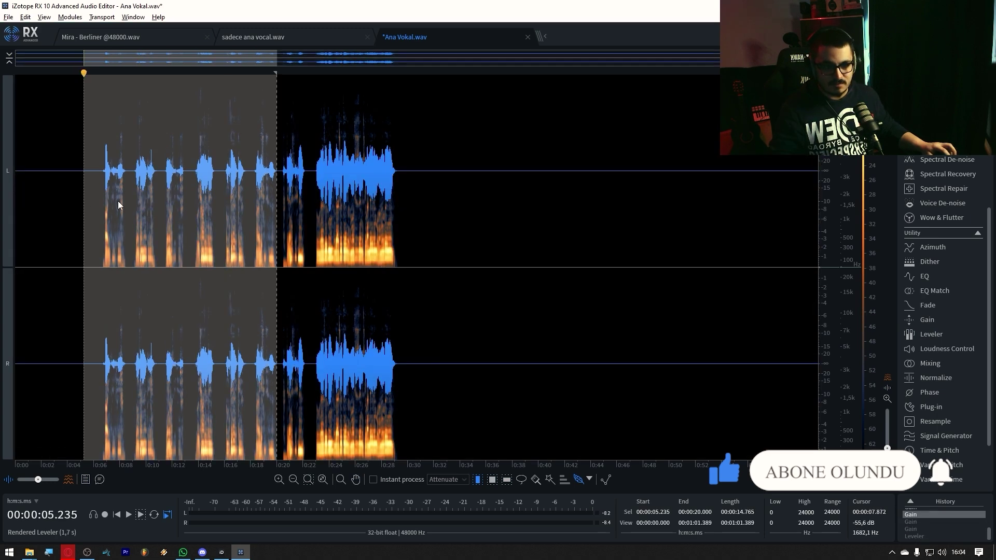
pyautogui.click(60, 250)
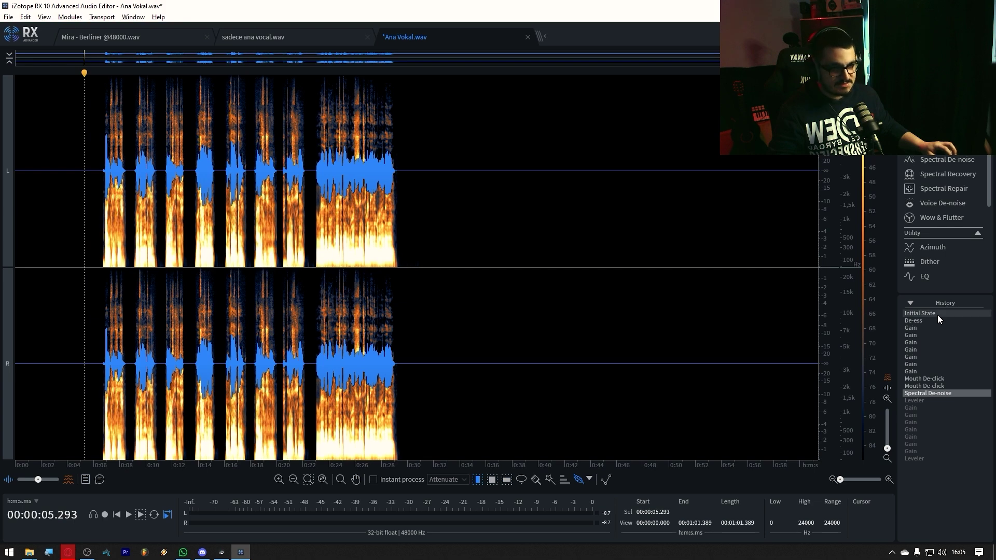
# Restore the file's initial state from the history and listen to the unprocessed vocal from 6.266 s.
pyautogui.click(936, 312)
pyautogui.click(923, 409)
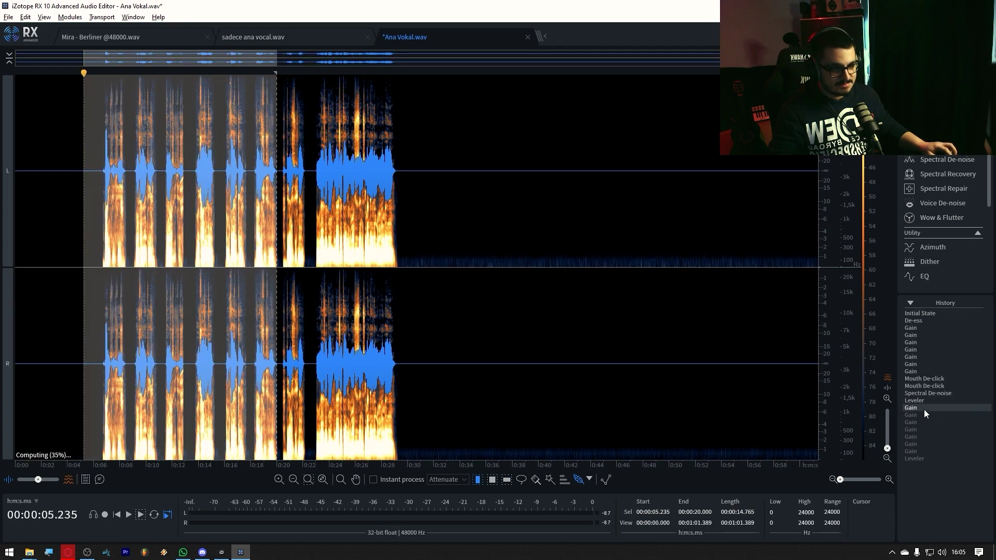
pyautogui.click(928, 313)
pyautogui.click(103, 270)
pyautogui.press('space')
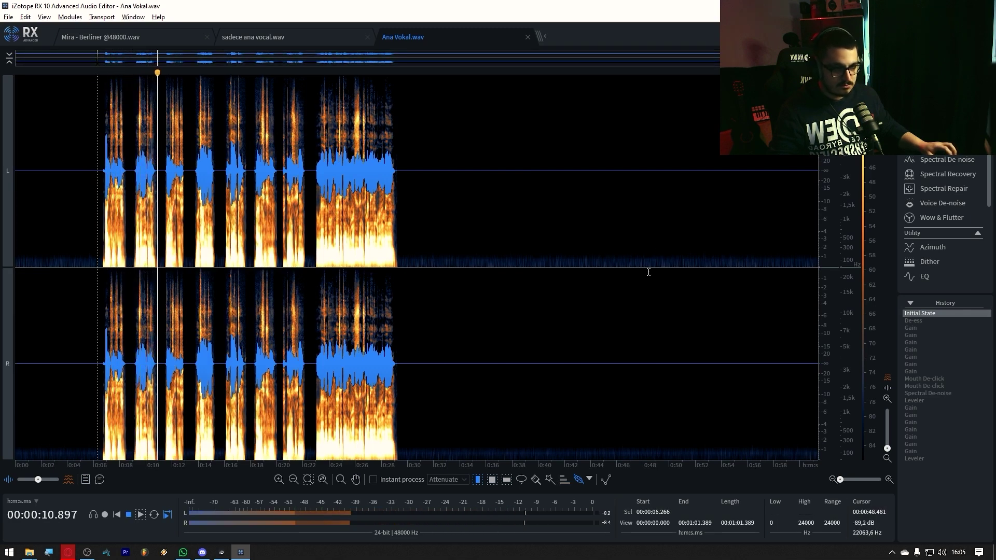
pyautogui.press('space')
# Replay the opening phrases in the initial state and in the Spectral De-noise history state to compare them.
pyautogui.scroll(3, 121, 171)
pyautogui.click(77, 170)
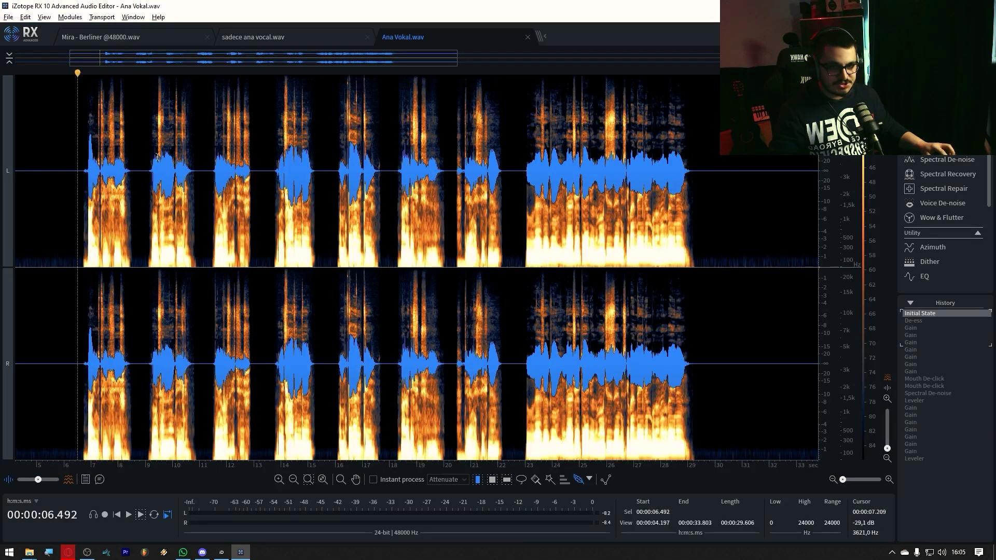
pyautogui.press('space')
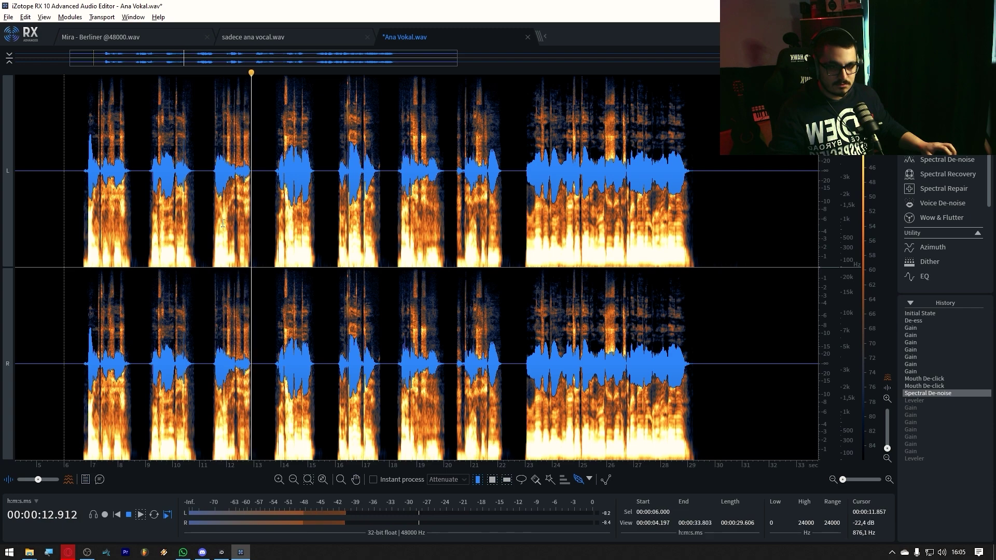
pyautogui.press('space')
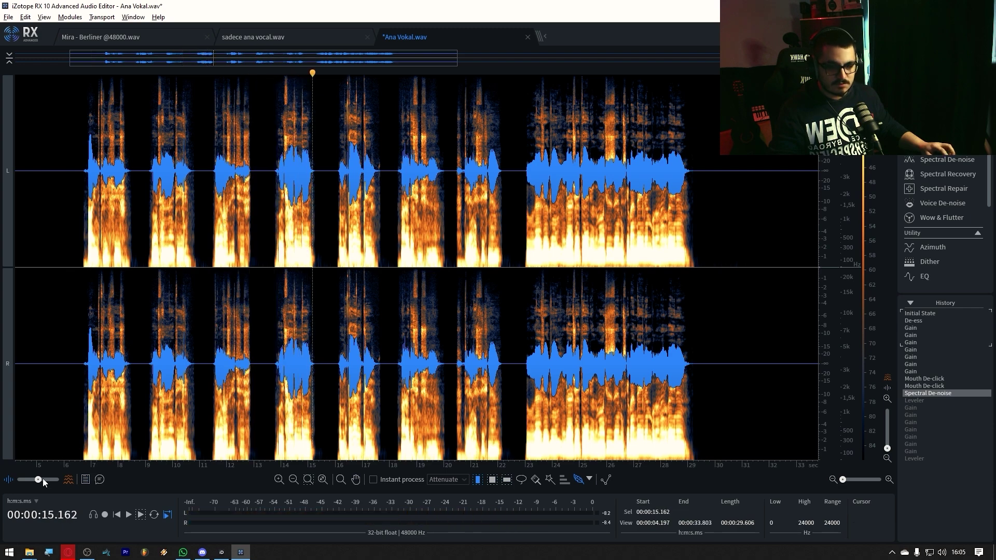
# Display only the spectrogram without the waveform and load the Low End preset in the Spectrogram Settings.
pyautogui.moveTo(39, 479); pyautogui.dragTo(59, 479)
pyautogui.scroll(-2, 881, 207)
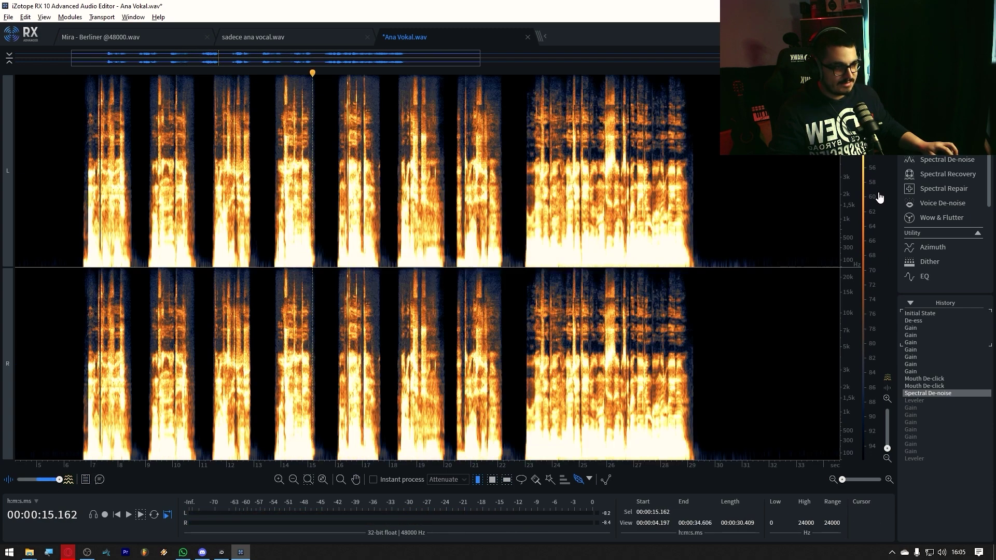
pyautogui.scroll(-1, 876, 203)
pyautogui.click(44, 17)
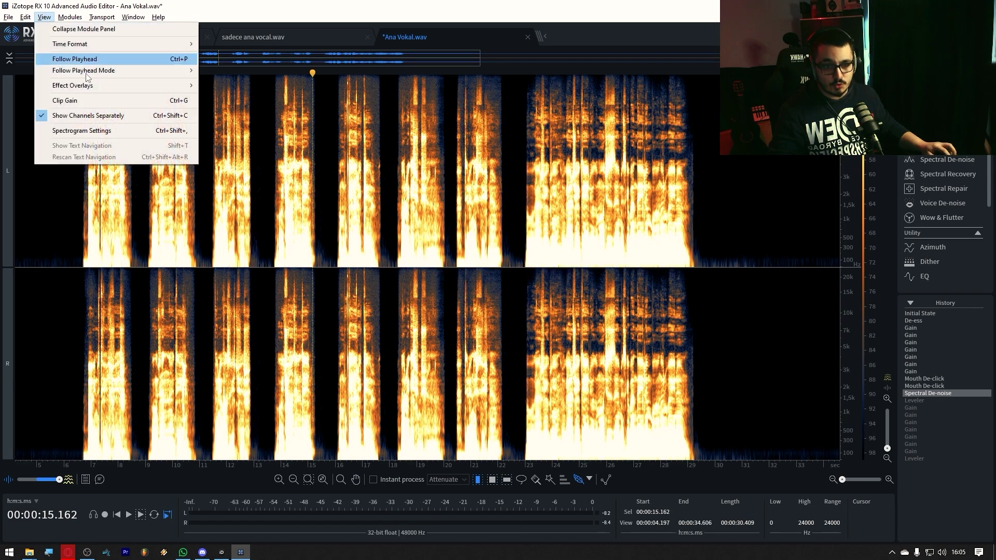
pyautogui.click(107, 127)
pyautogui.click(286, 265)
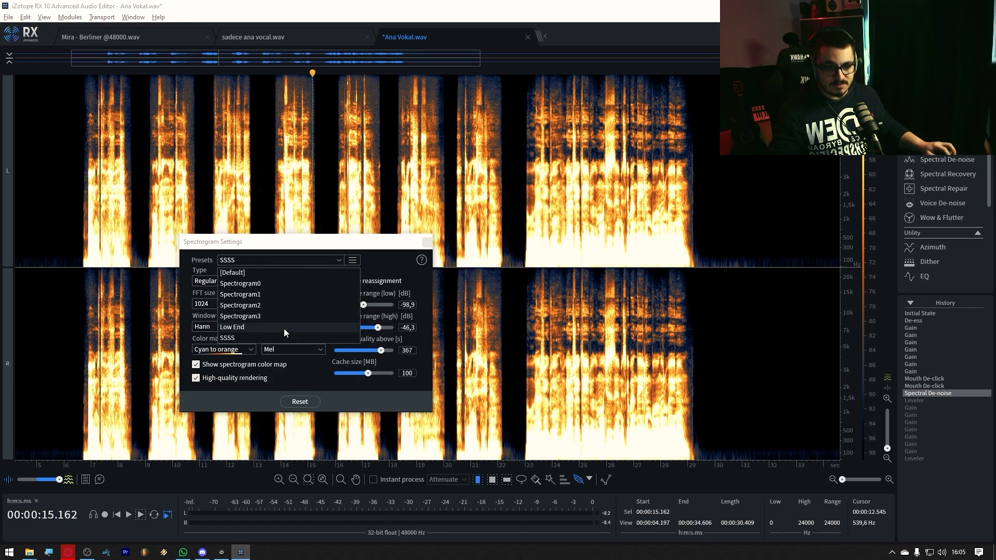
pyautogui.click(275, 327)
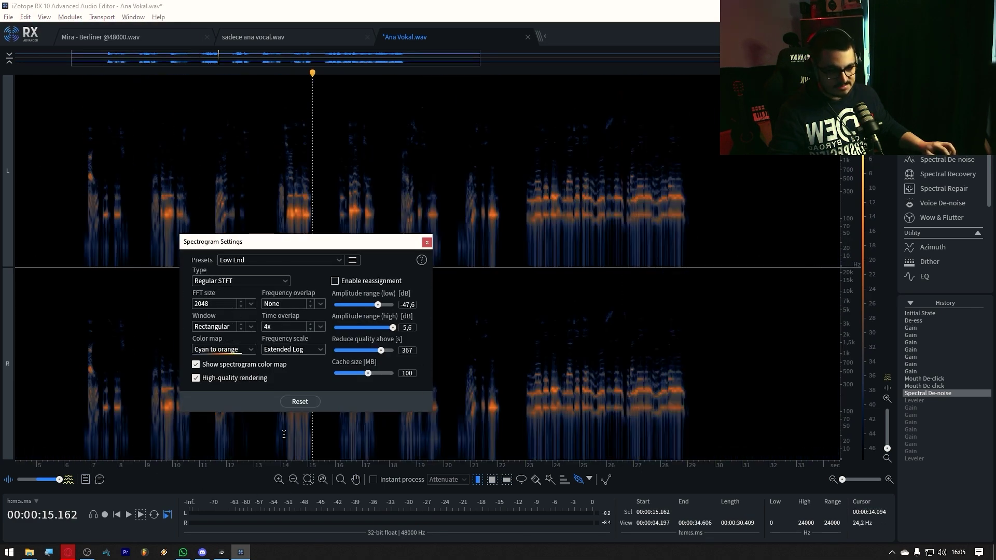
pyautogui.click(427, 242)
# Apply Gain to the frequencies below about 65 Hz across the whole file, clear the selection and display only the spectrogram.
pyautogui.scroll(-10, 865, 164)
pyautogui.scroll(5, 304, 419)
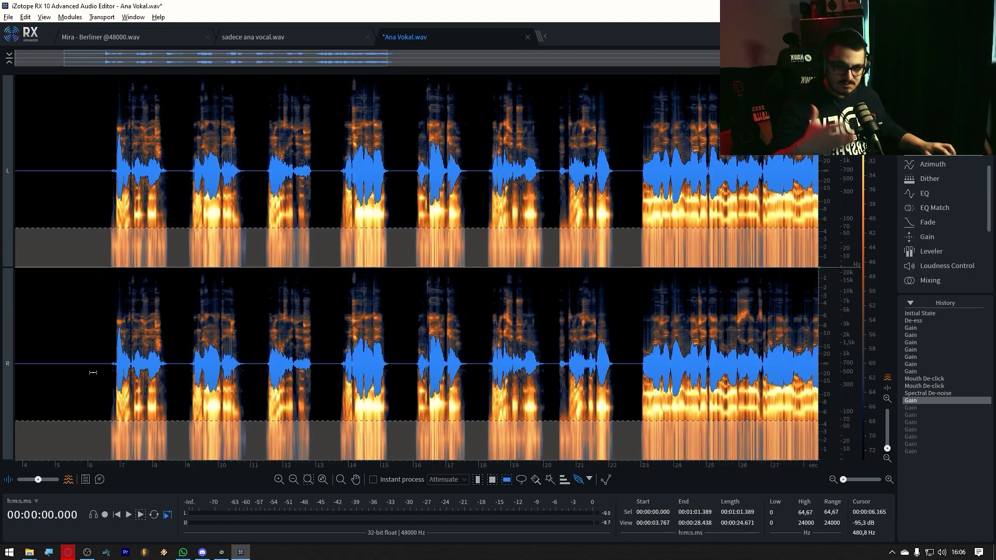
pyautogui.scroll(2, 103, 375)
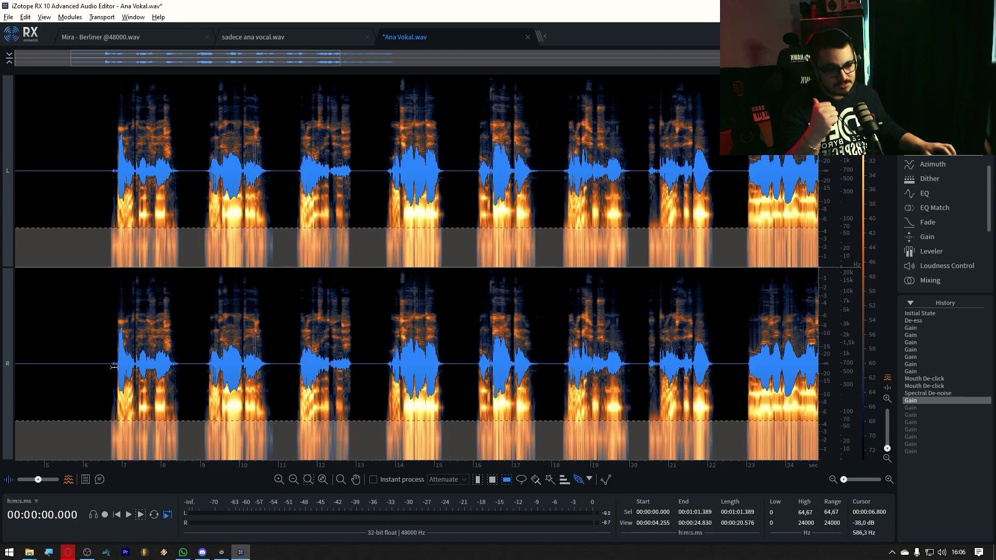
pyautogui.scroll(-5, 114, 367)
pyautogui.moveTo(54, 477); pyautogui.dragTo(145, 475)
pyautogui.click(85, 394)
pyautogui.scroll(6, 74, 387)
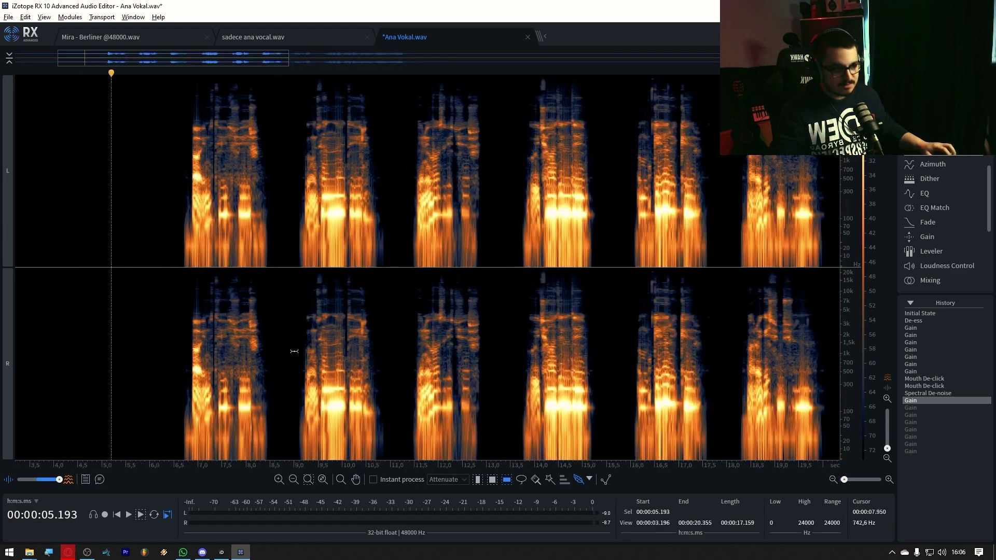
pyautogui.scroll(2, 266, 361)
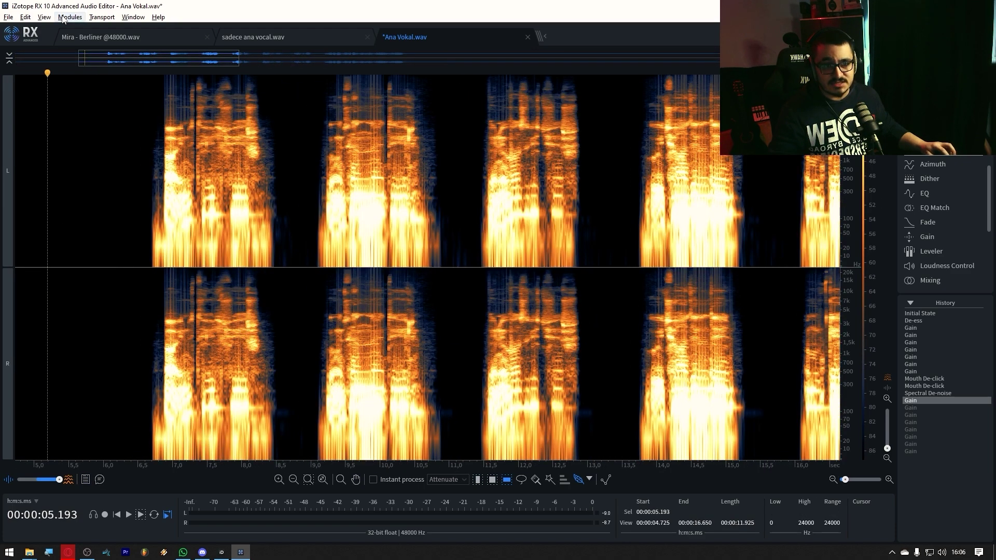
# Reset the Spectrogram Settings to their defaults, close them and show the whole file.
pyautogui.click(45, 17)
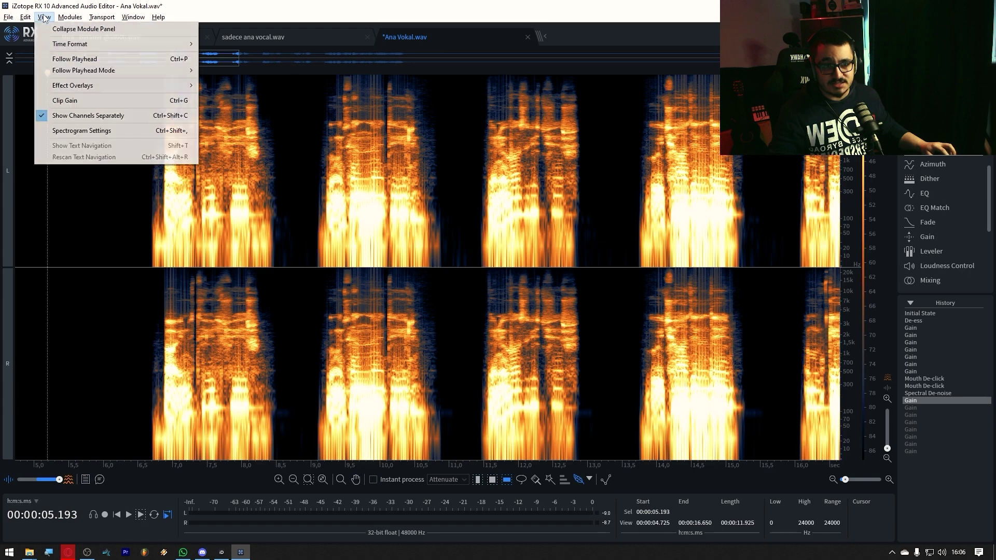
pyautogui.click(95, 132)
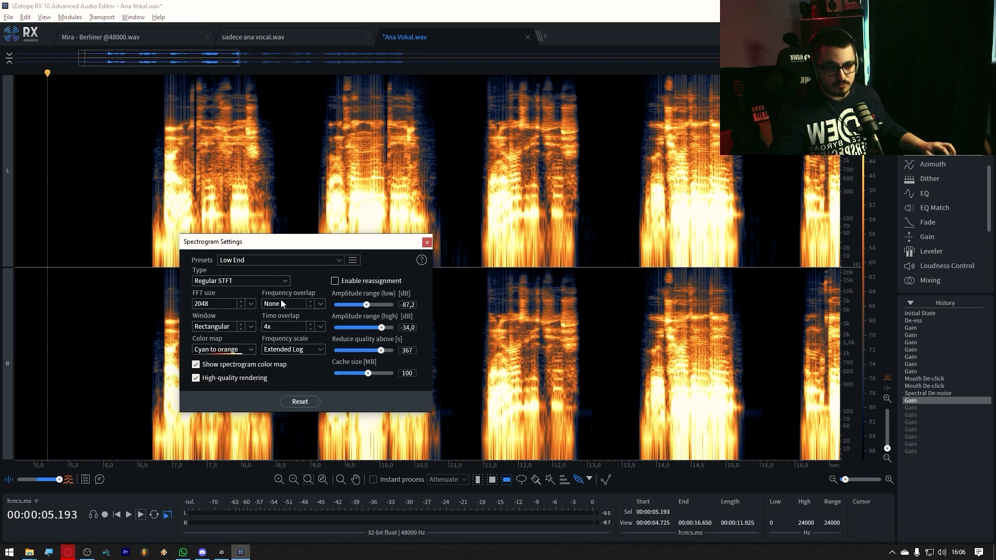
pyautogui.click(310, 402)
pyautogui.scroll(-8, 85, 236)
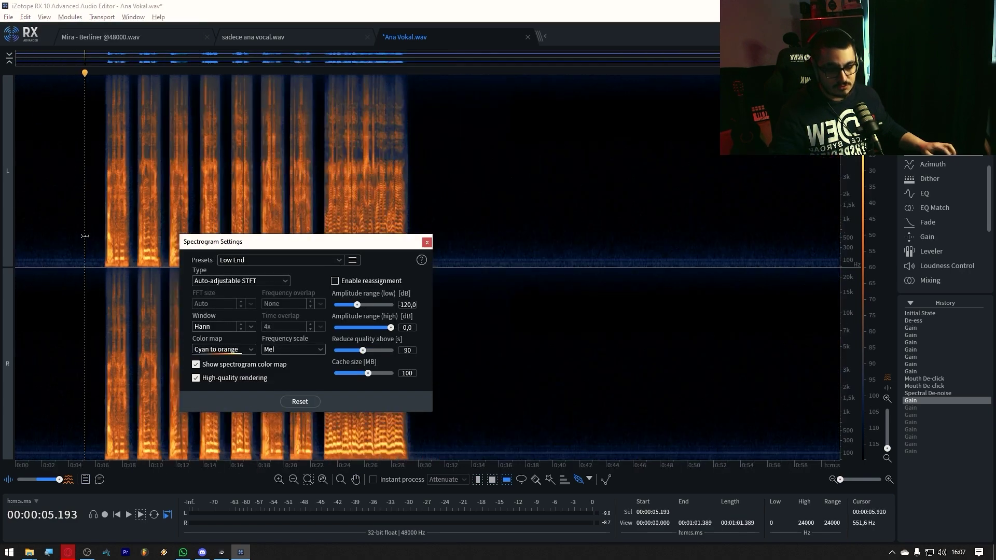
pyautogui.click(427, 242)
pyautogui.click(97, 311)
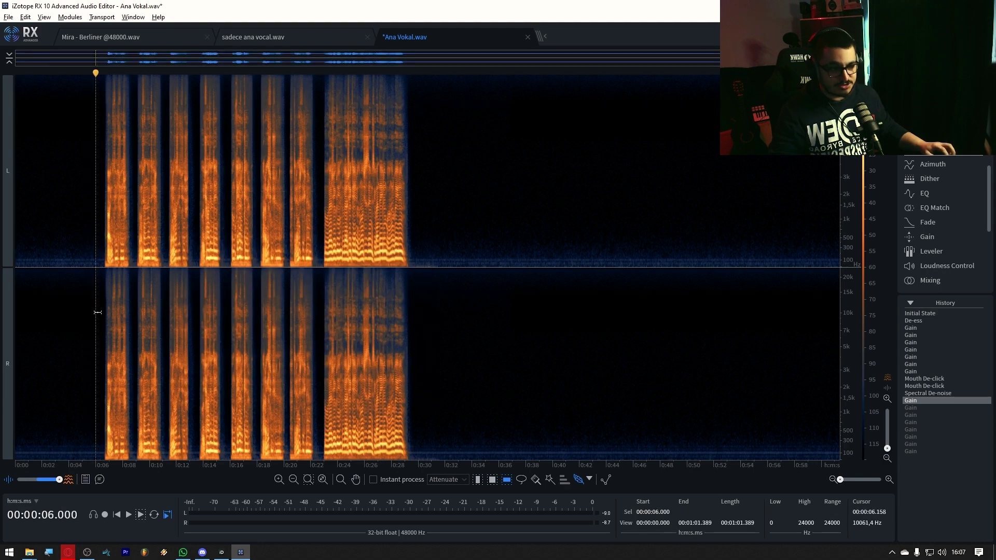
# Shift the spectrogram's amplitude range to dim the quieter content and inspect the vocal phrases.
pyautogui.scroll(8, 98, 311)
pyautogui.scroll(2, 117, 311)
pyautogui.moveTo(883, 321); pyautogui.dragTo(864, 409)
pyautogui.scroll(-1, 284, 319)
pyautogui.scroll(-8, 284, 318)
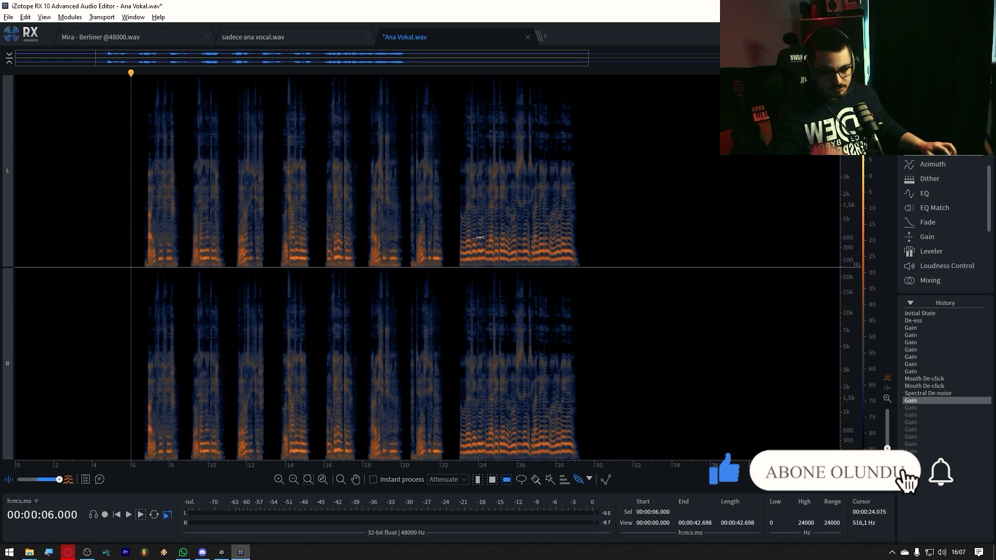
# Examine the lowest frequencies and the selected band above 12851 Hz, brighten the spectrogram's amplitude range and clear the selection.
pyautogui.moveTo(470, 241); pyautogui.dragTo(481, 266)
pyautogui.click(501, 119)
pyautogui.click(514, 112)
pyautogui.moveTo(513, 112); pyautogui.dragTo(522, 63)
pyautogui.click(584, 145)
pyautogui.moveTo(537, 106); pyautogui.dragTo(538, 76)
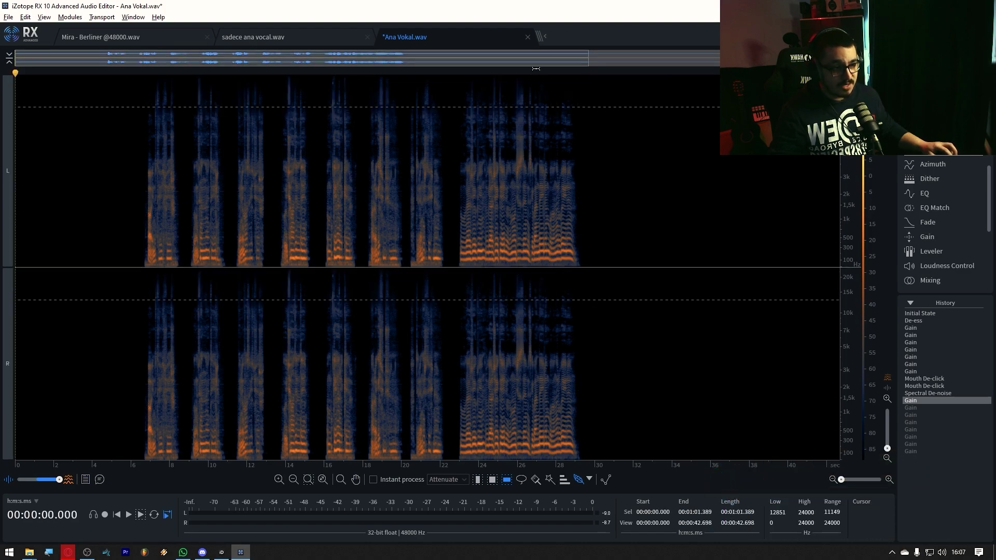
pyautogui.moveTo(869, 157); pyautogui.dragTo(869, 125)
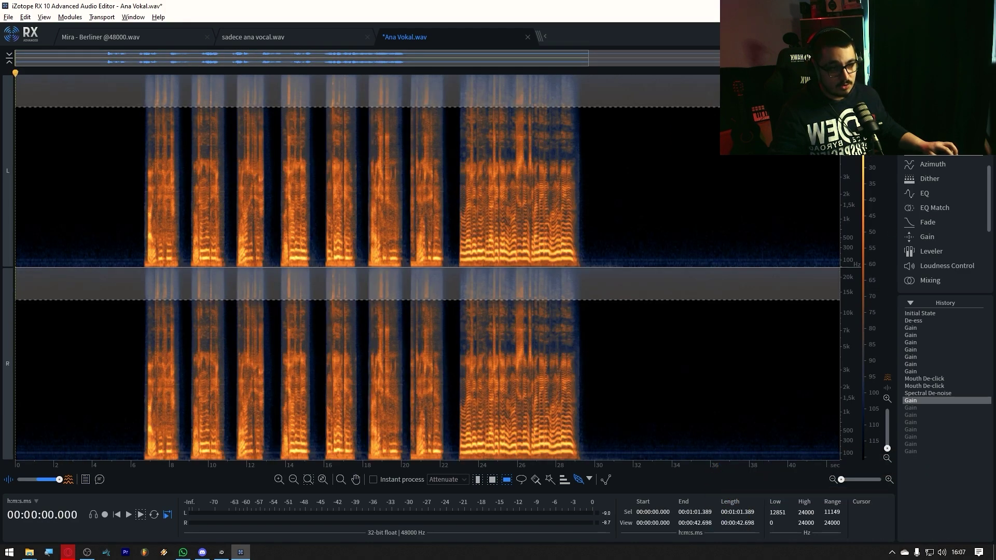
pyautogui.click(514, 176)
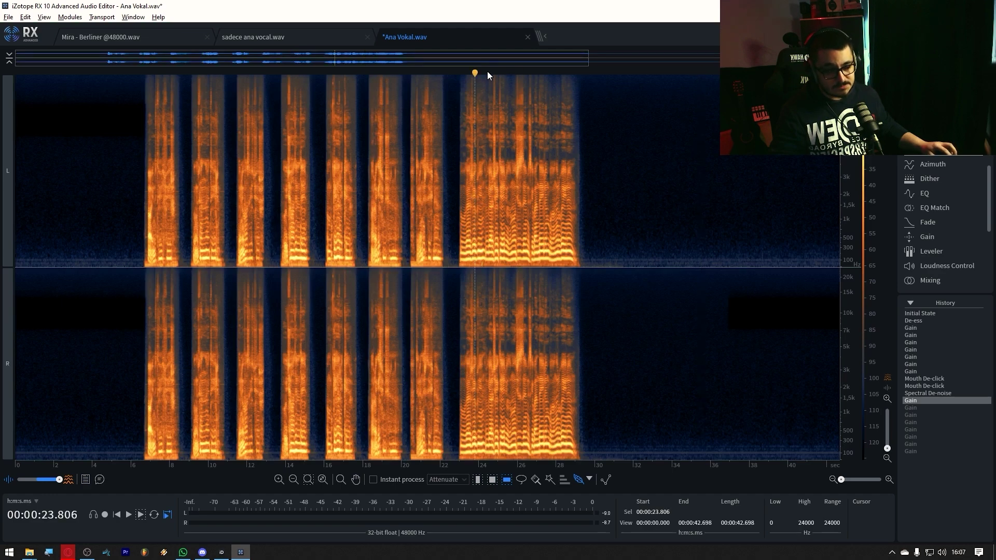
# Select the band from 4242.9 to 6915.5 Hz, examine it closely around 26 s in the last phrase and clear the selection.
pyautogui.scroll(5, 526, 193)
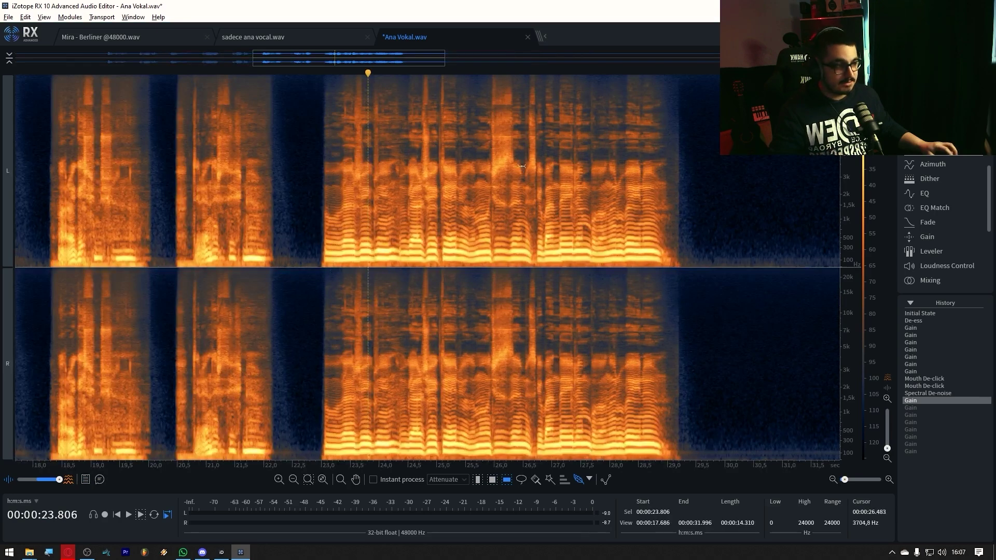
pyautogui.moveTo(509, 141); pyautogui.dragTo(512, 161)
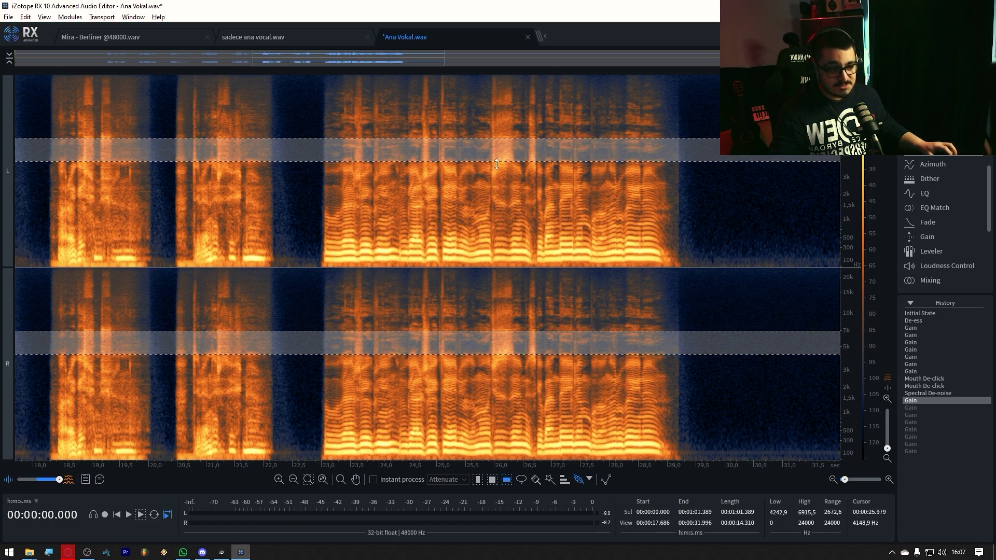
pyautogui.scroll(7, 492, 161)
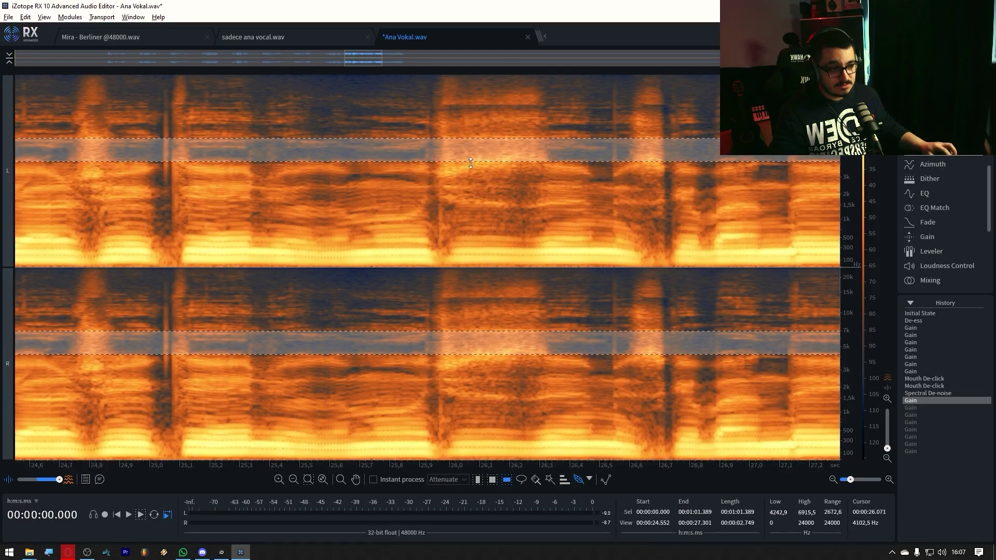
pyautogui.scroll(-1, 458, 164)
pyautogui.click(392, 218)
pyautogui.scroll(-4, 381, 220)
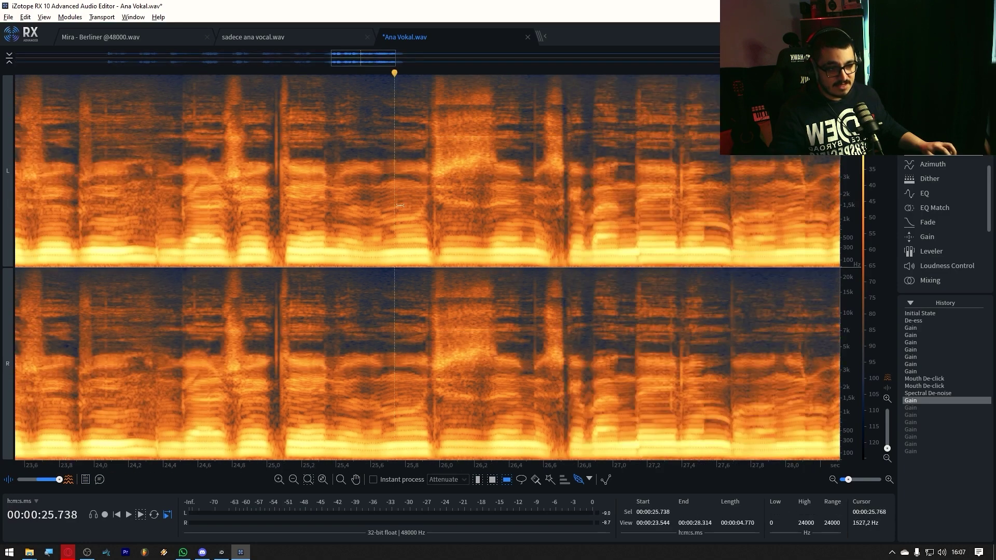
# Play the last phrase from 25.528 s to locate the harsh sibilance around 26 s.
pyautogui.click(363, 218)
pyautogui.press('space')
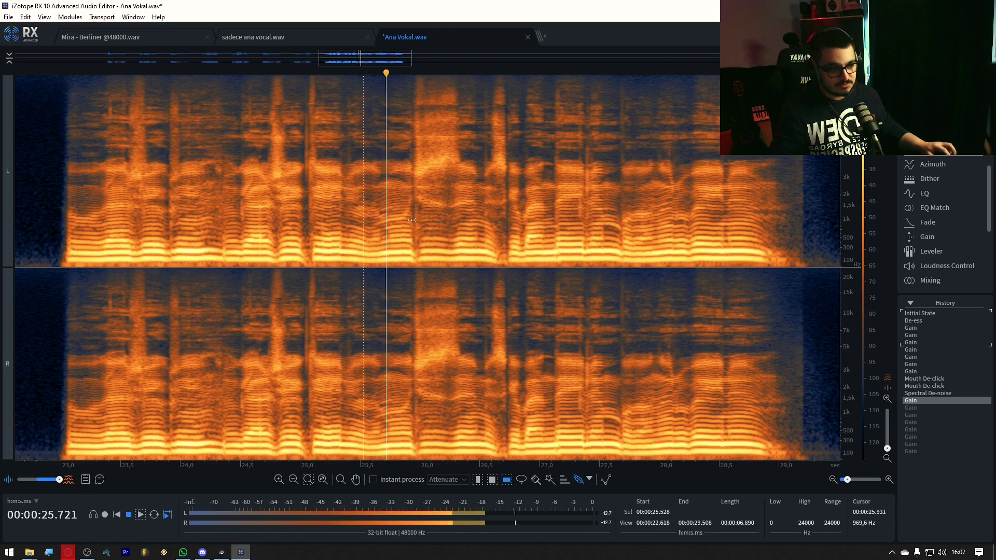
pyautogui.moveTo(415, 122); pyautogui.dragTo(436, 175)
pyautogui.click(438, 176)
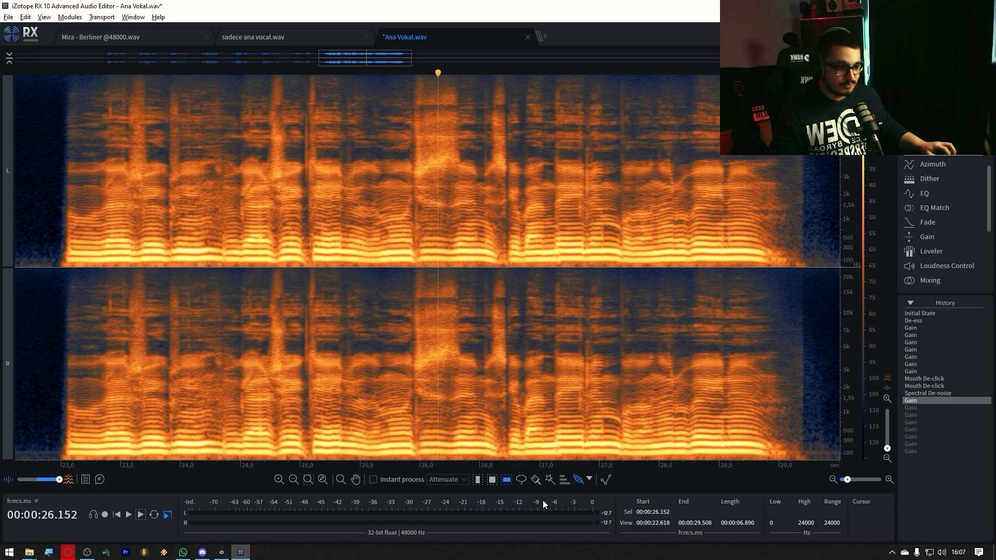
# Select 25.899 to 26.386 s between 2602 and 5957.3 Hz and render a -3 dB Gain on it four times.
pyautogui.click(492, 480)
pyautogui.moveTo(408, 145); pyautogui.dragTo(465, 182)
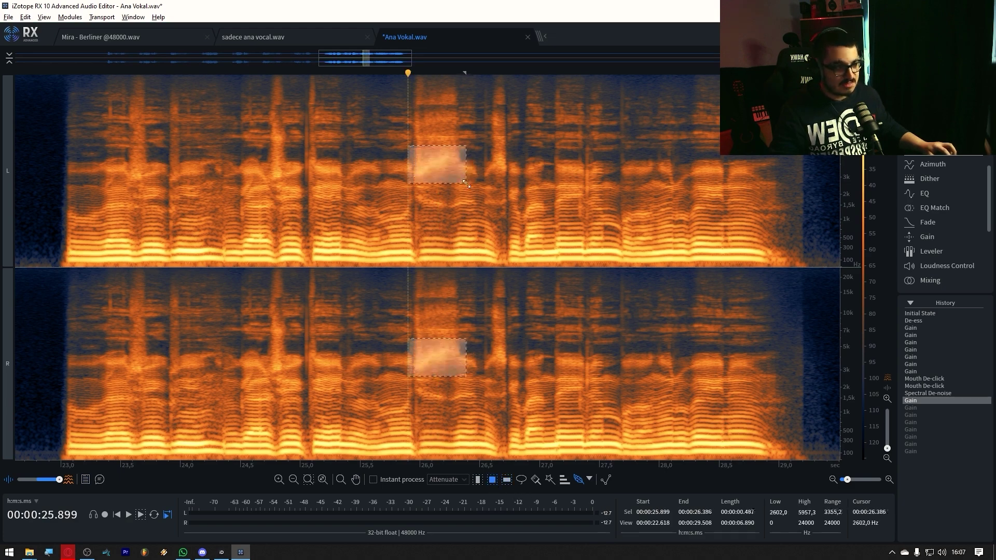
pyautogui.click(944, 237)
pyautogui.doubleClick(531, 226)
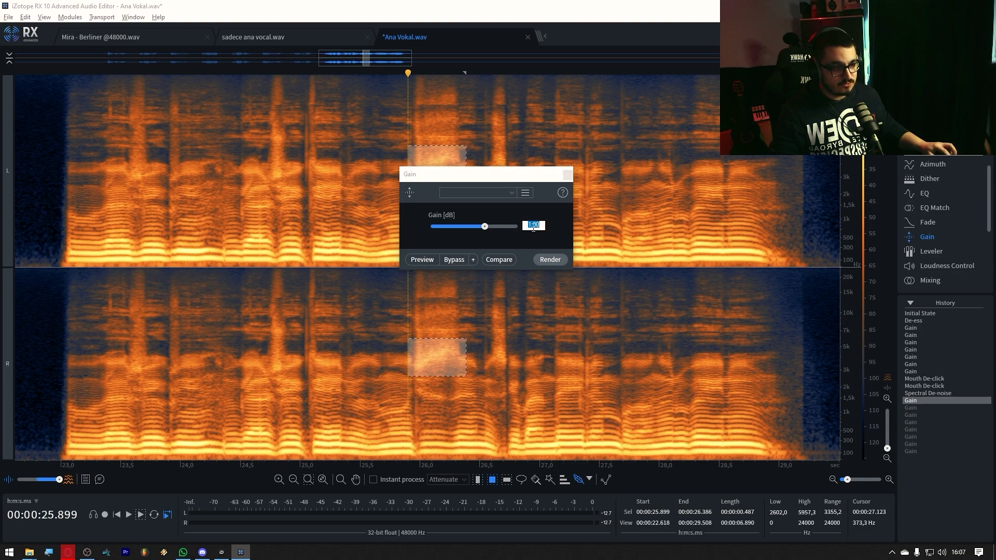
pyautogui.write('-3')
pyautogui.press('Return')
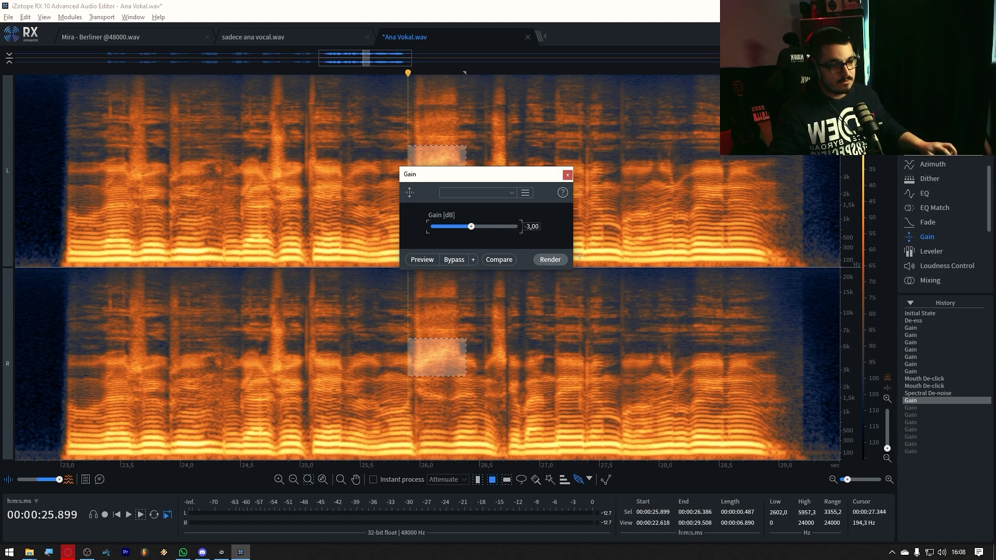
pyautogui.moveTo(522, 174); pyautogui.dragTo(625, 240)
pyautogui.click(664, 327)
pyautogui.click(664, 327)
pyautogui.click(663, 327)
pyautogui.click(664, 327)
# Play the vocal from 25.078 s to check the attenuated sibilance.
pyautogui.click(309, 194)
pyautogui.press('space')
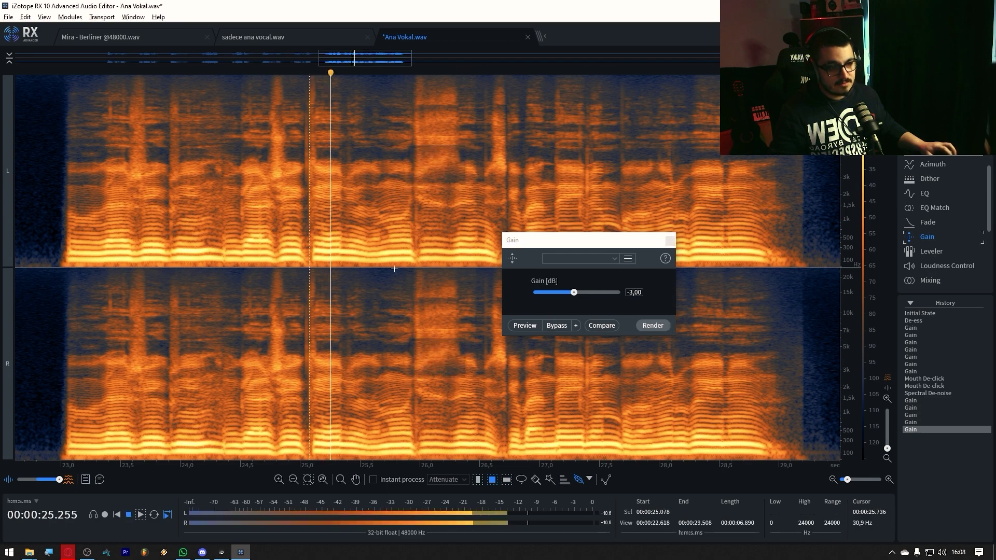
pyautogui.press('space')
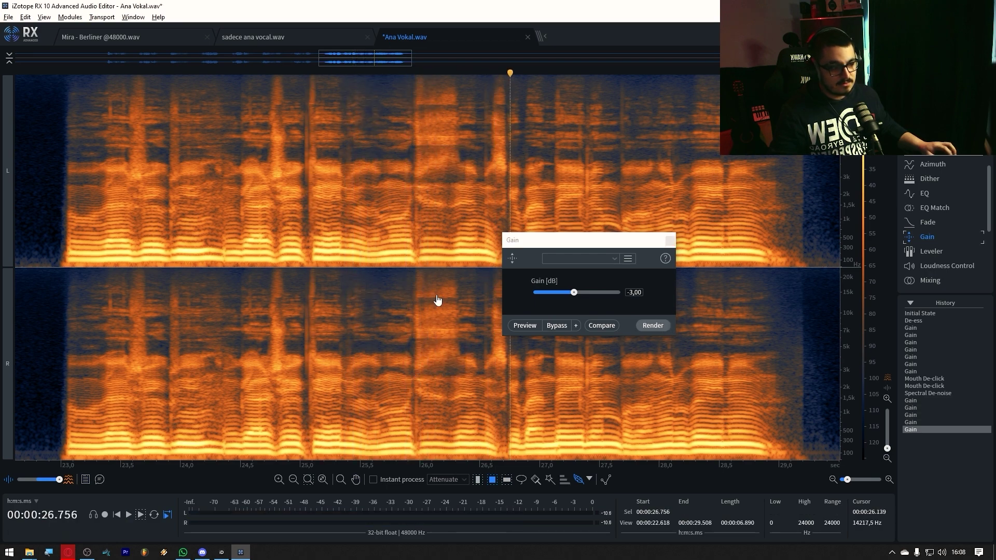
# Undo the last two -3 dB gain renders on the sibilance and replay the passage.
pyautogui.hotkey('ctrl', 'z')
pyautogui.hotkey('ctrl', 'z')
pyautogui.press('space')
pyautogui.click(312, 173)
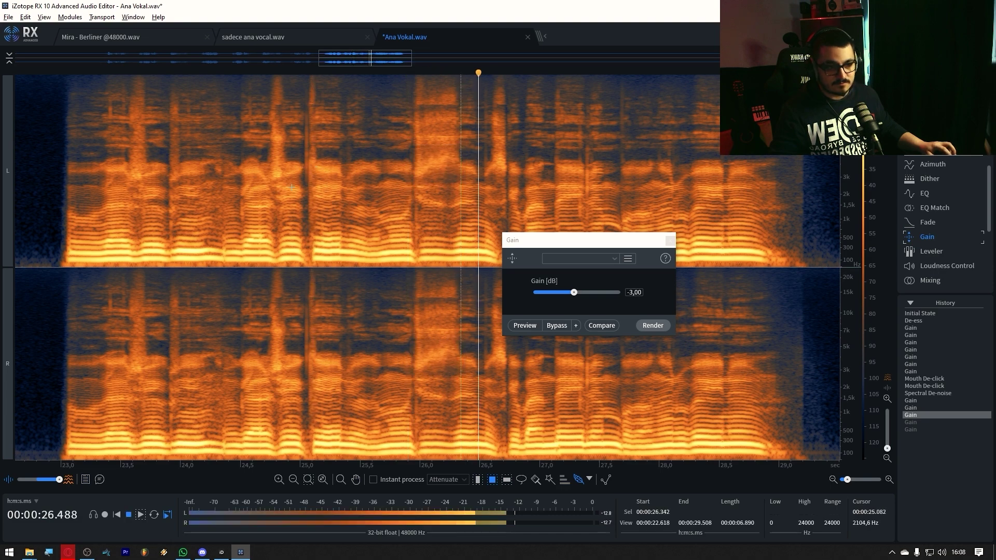
# Play the last phrase again from 24.644 s to judge the sibilance attenuation.
pyautogui.press('space')
pyautogui.click(257, 148)
pyautogui.press('space')
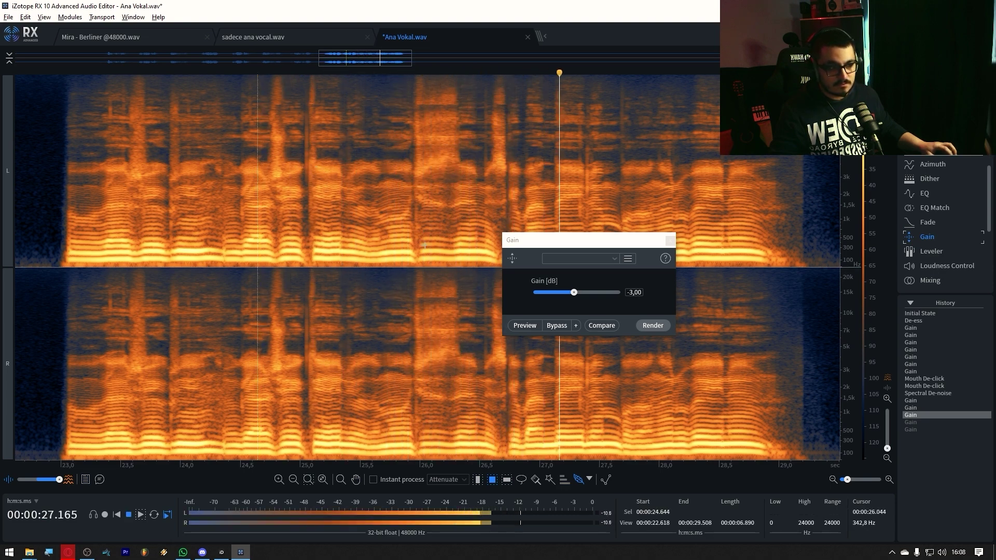
pyautogui.press('space')
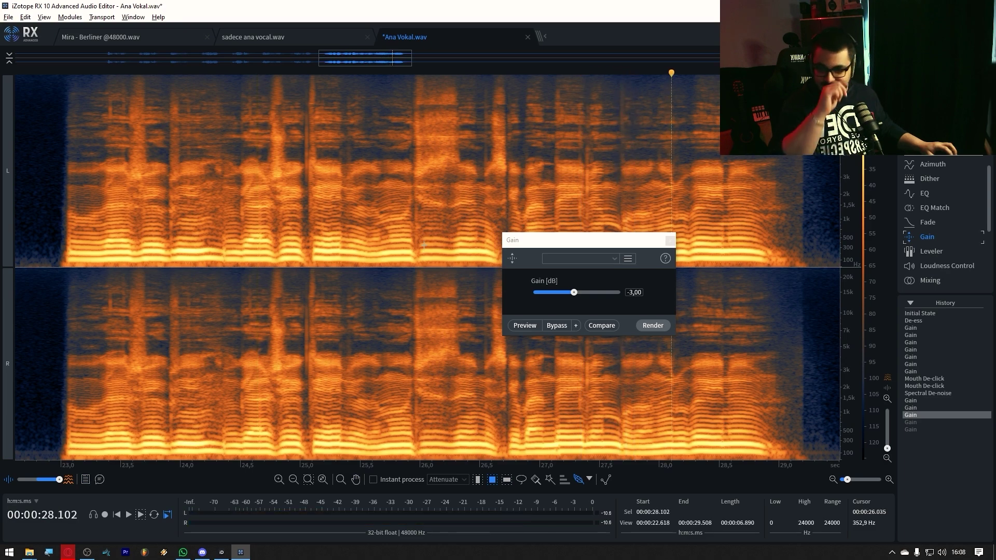
# Blend the waveform over the spectrogram and examine the vocal phrases against their frequency content.
pyautogui.scroll(-5, 401, 282)
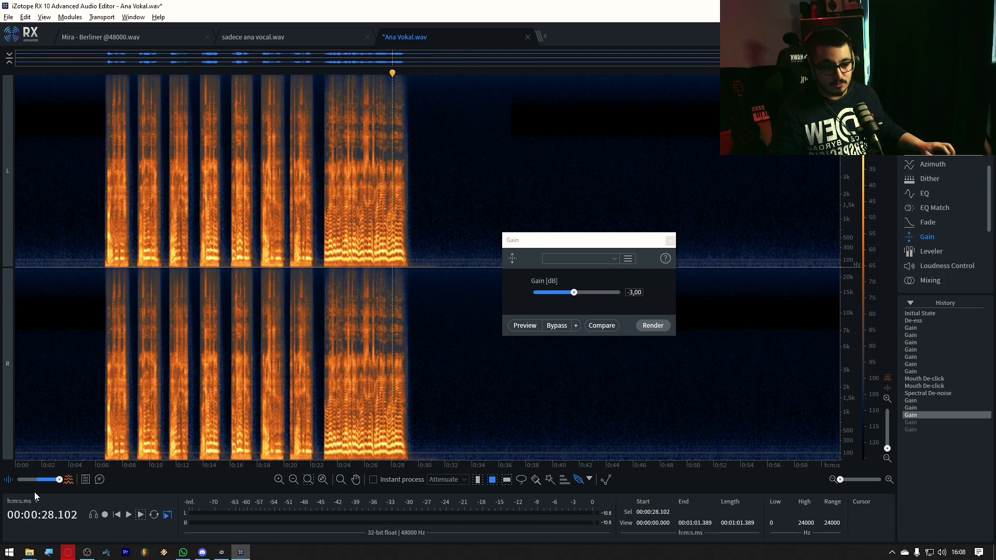
pyautogui.moveTo(59, 479); pyautogui.dragTo(38, 479)
pyautogui.scroll(6, 101, 416)
pyautogui.scroll(-4, 101, 416)
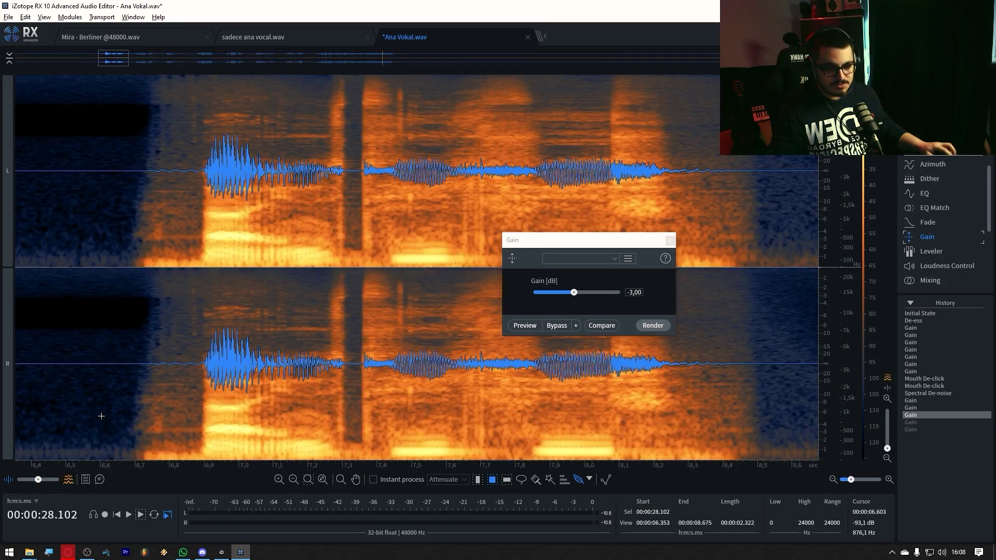
pyautogui.scroll(-5, 101, 416)
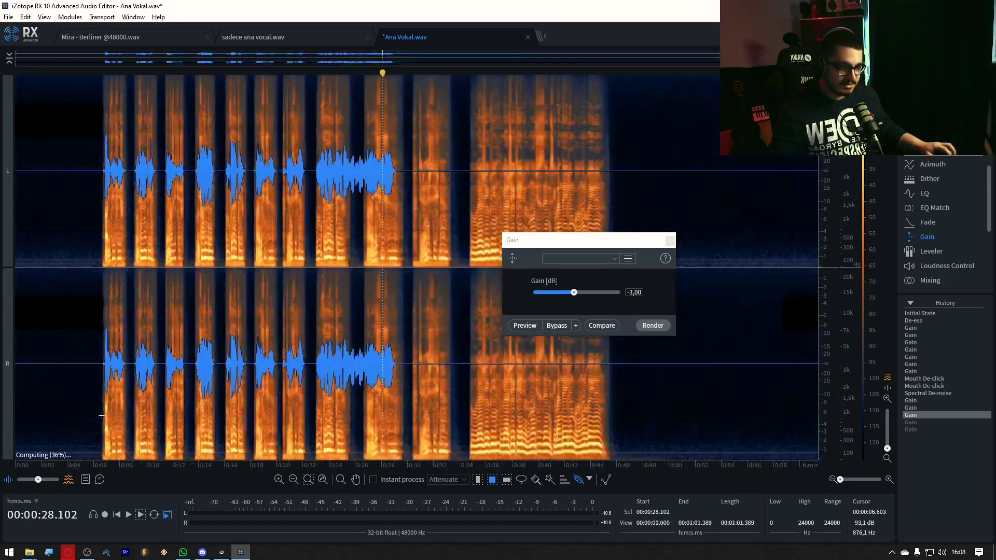
pyautogui.scroll(6, 75, 420)
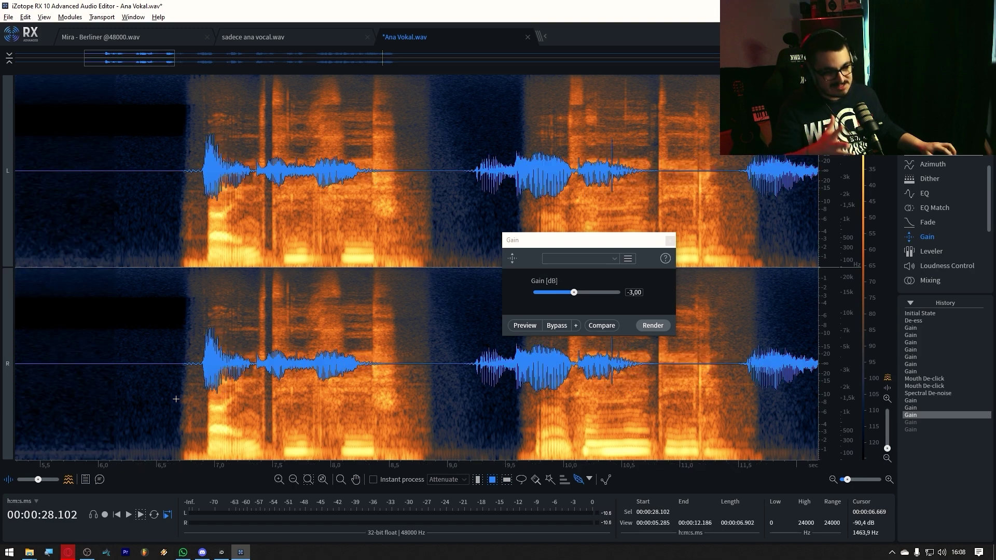
pyautogui.scroll(-4, 175, 399)
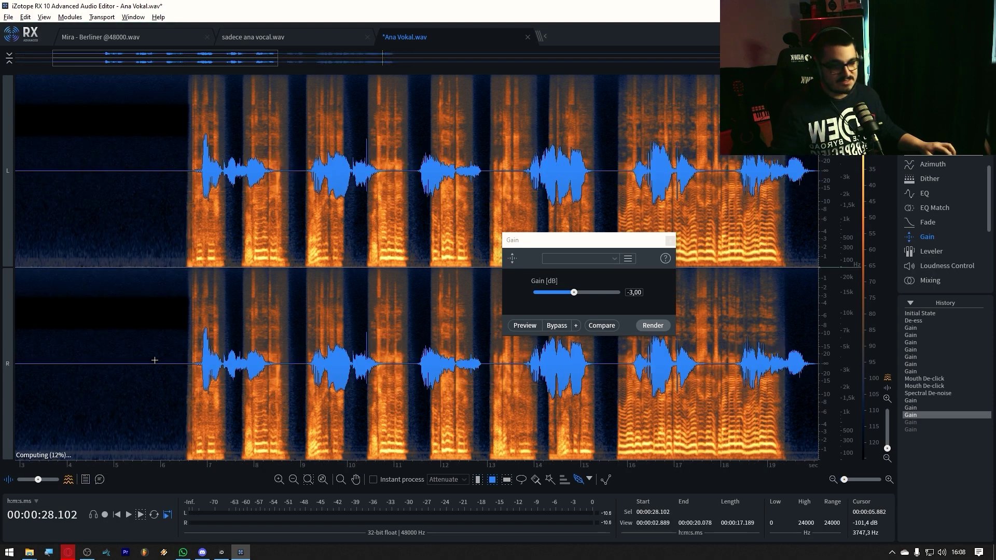
pyautogui.scroll(2, 151, 402)
# Load the SSSS spectrogram preset and return the display to spectrogram only.
pyautogui.click(44, 17)
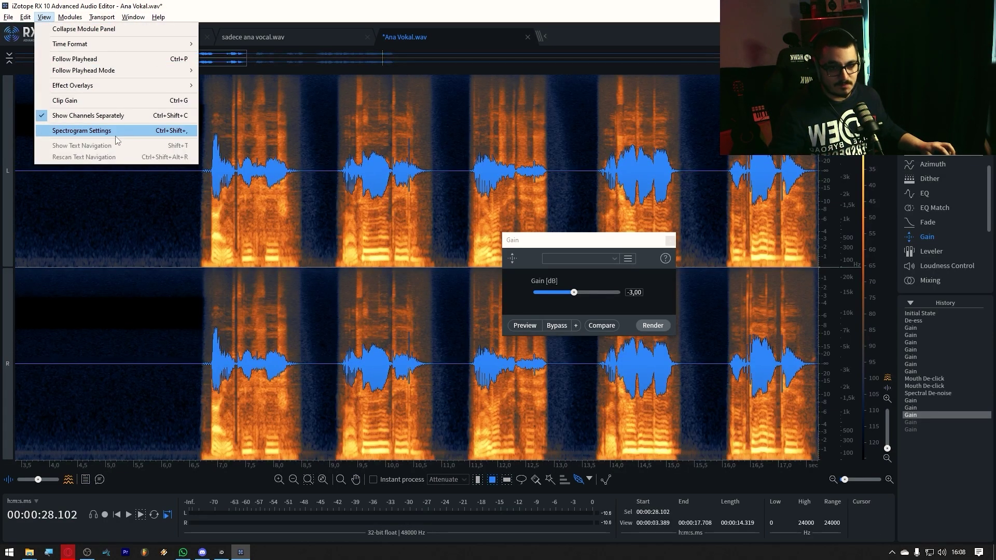
pyautogui.click(81, 130)
pyautogui.click(262, 262)
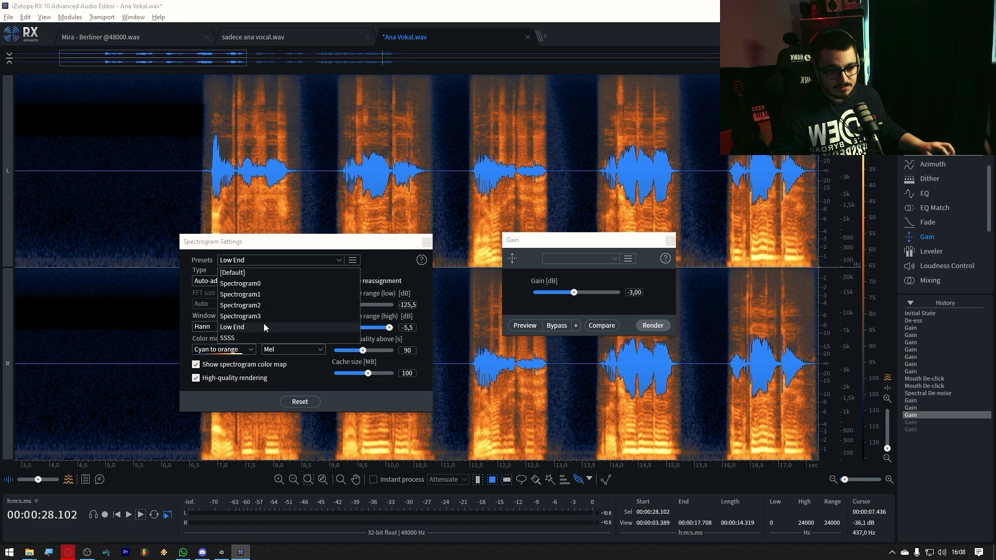
pyautogui.click(257, 337)
pyautogui.click(427, 243)
pyautogui.moveTo(38, 479); pyautogui.dragTo(59, 479)
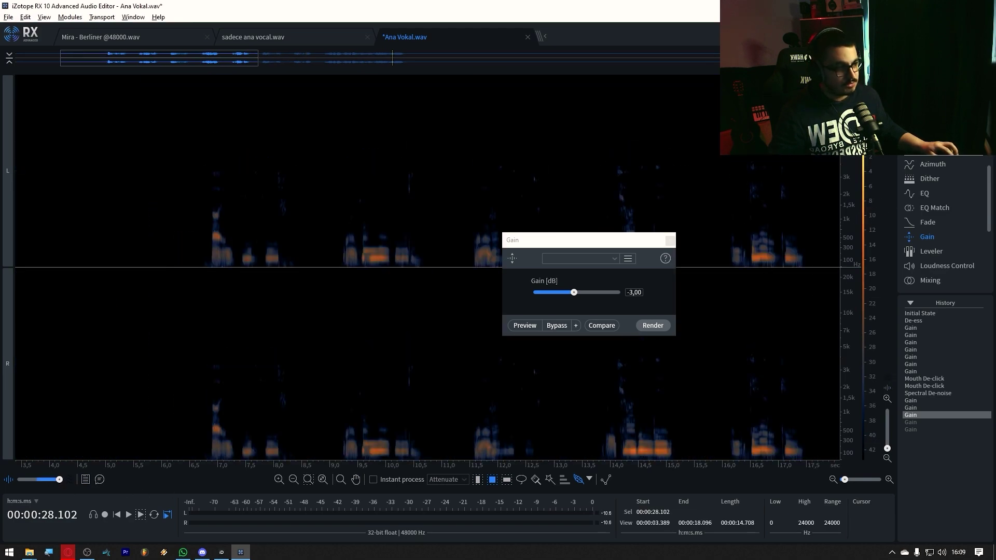
# Lower the spectrogram's displayed amplitude range so the sibilance peaks in the first phrases stand out.
pyautogui.scroll(-5, 877, 160)
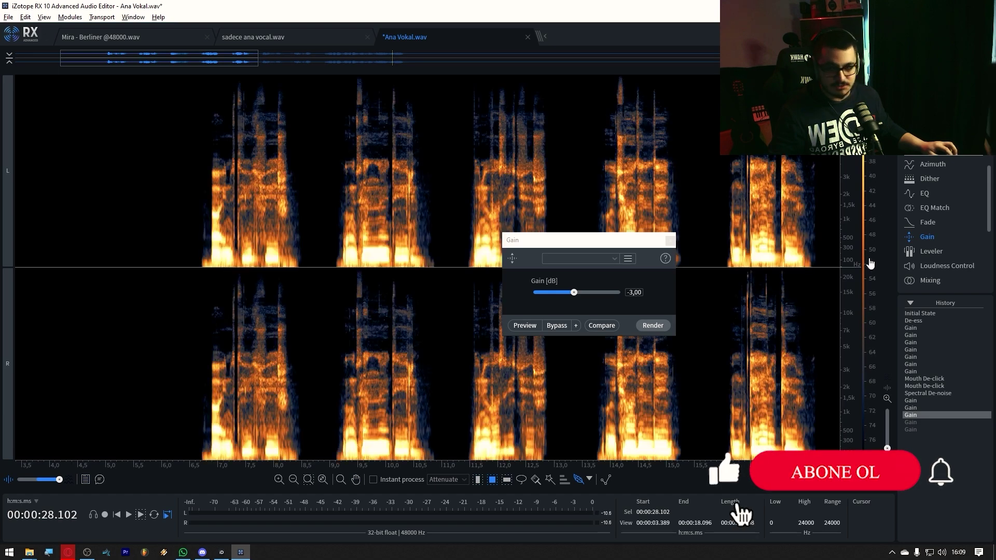
pyautogui.moveTo(867, 314); pyautogui.dragTo(865, 344)
pyautogui.scroll(3, 312, 415)
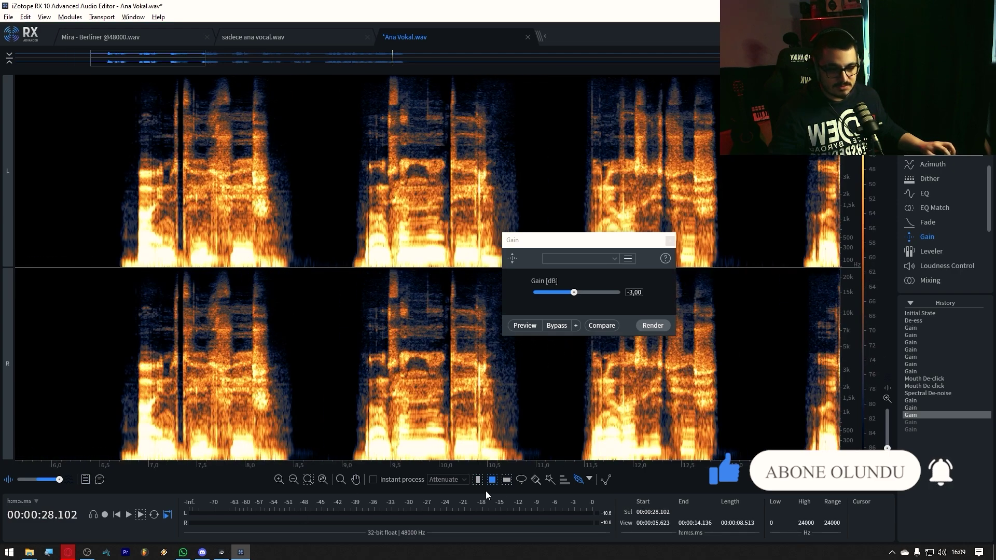
# Select 9.453 to 9.605 s between 12216 and 21417 Hz and find all similar events at 0,5 similarity.
pyautogui.click(510, 481)
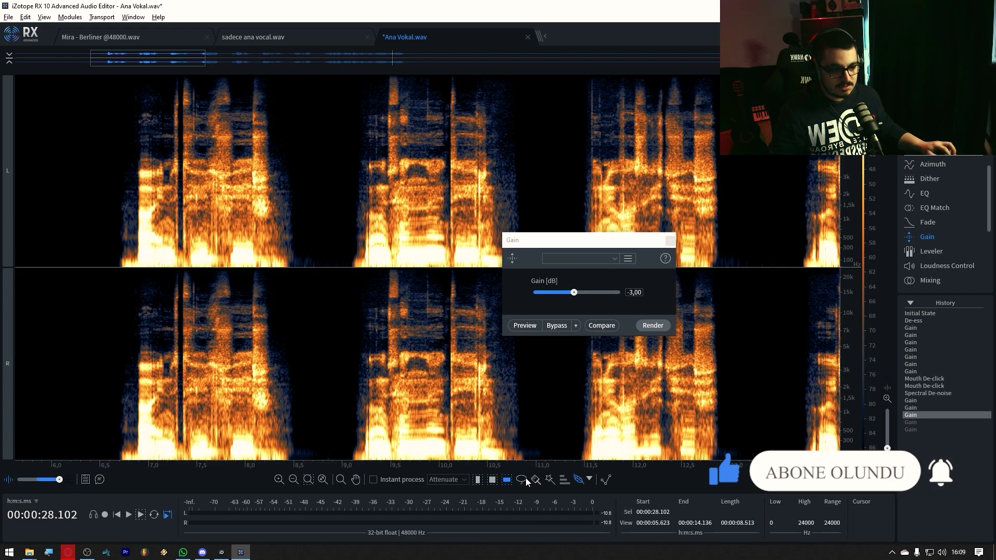
pyautogui.click(492, 480)
pyautogui.moveTo(386, 79); pyautogui.dragTo(401, 110)
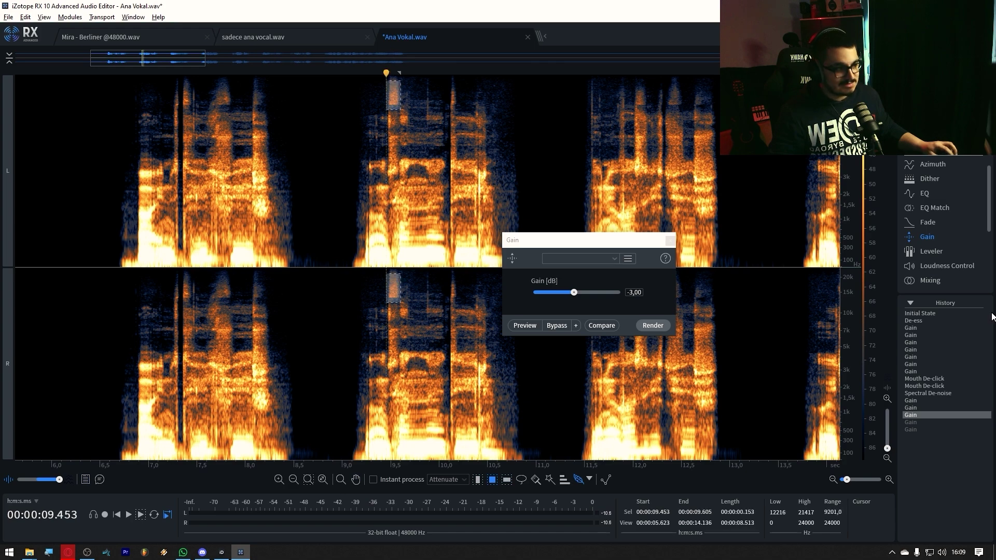
pyautogui.click(912, 303)
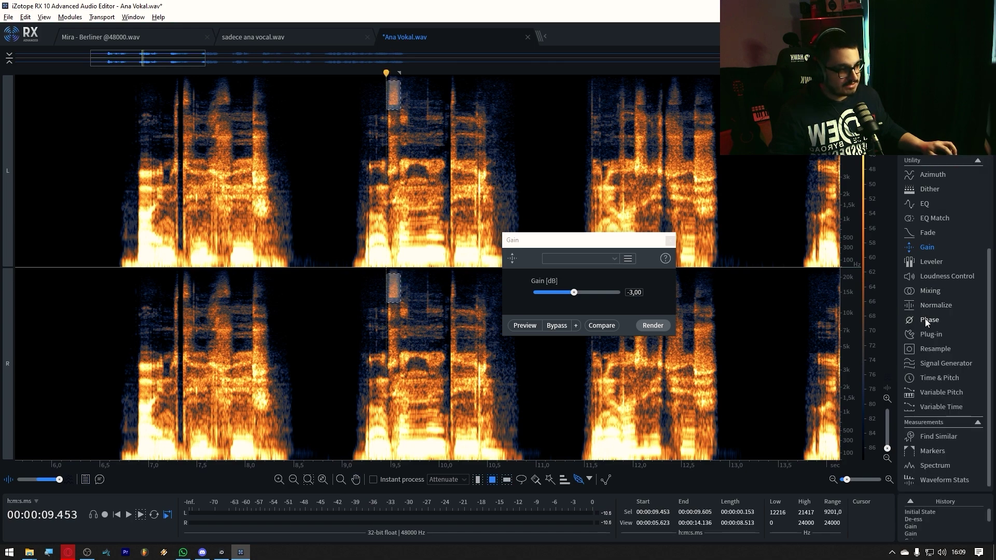
pyautogui.click(938, 439)
pyautogui.moveTo(678, 130); pyautogui.dragTo(242, 309)
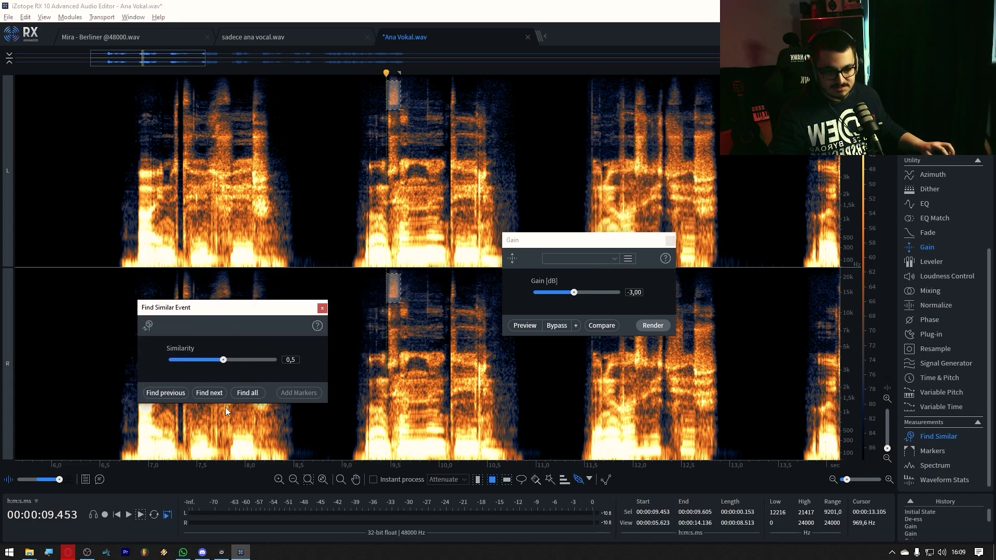
pyautogui.scroll(-4, 304, 192)
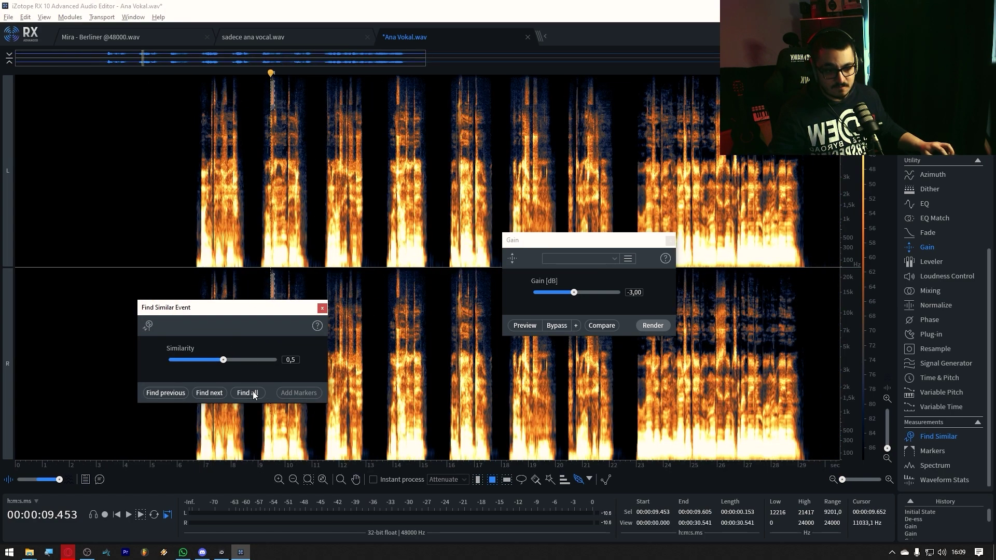
pyautogui.click(254, 395)
# Try a -3 dB Gain render on all the matched sibilance events, undo it and clear the selection.
pyautogui.scroll(4, 229, 143)
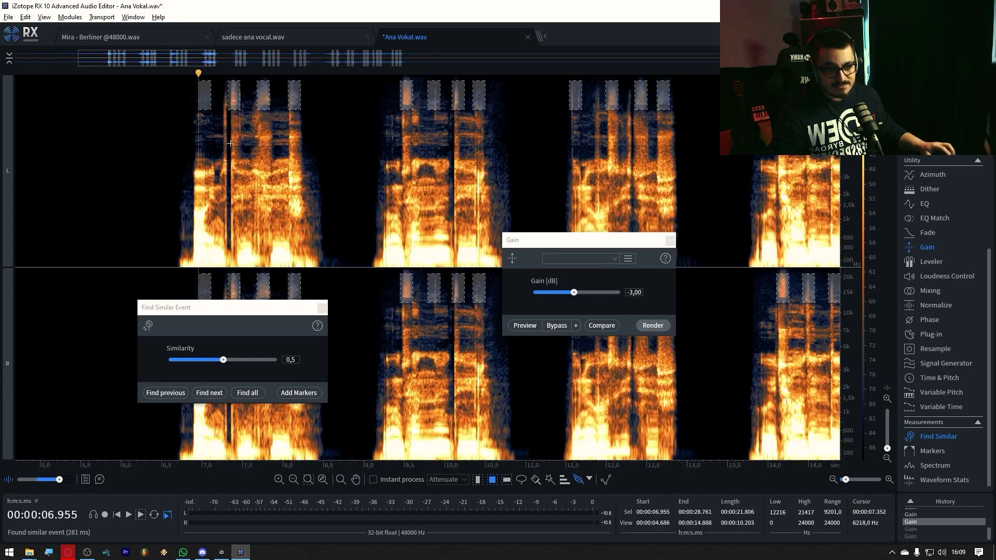
pyautogui.scroll(2, 230, 143)
pyautogui.scroll(-3, 542, 151)
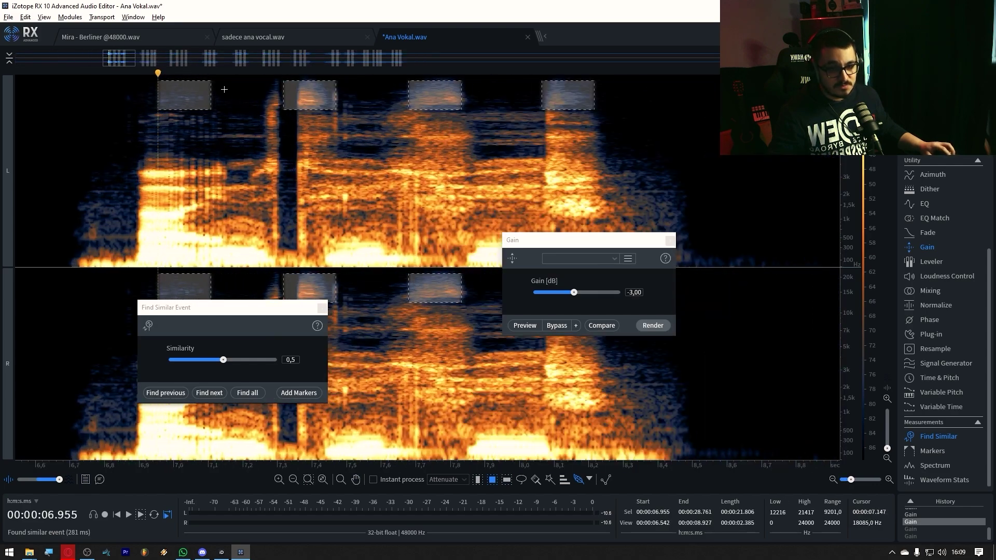
pyautogui.scroll(3, 411, 170)
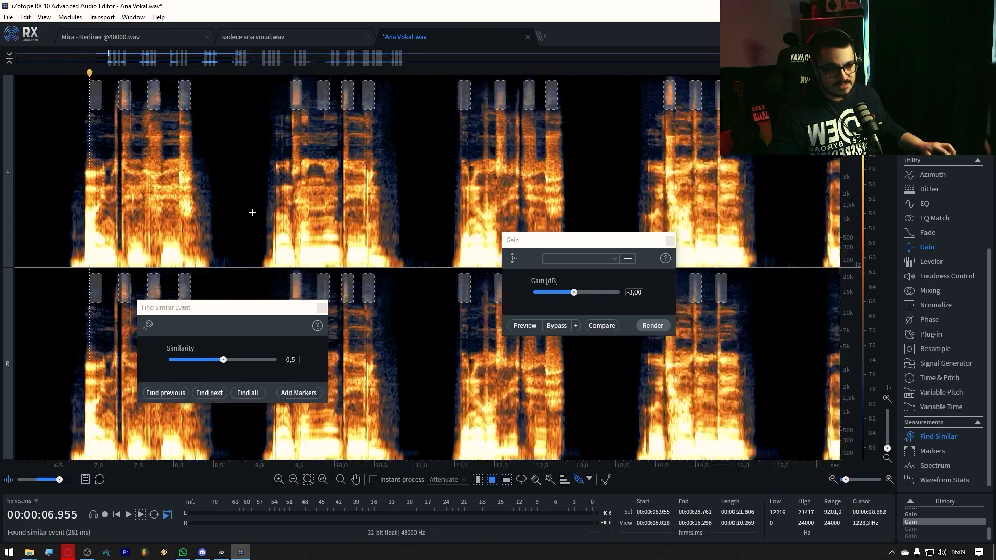
pyautogui.click(652, 325)
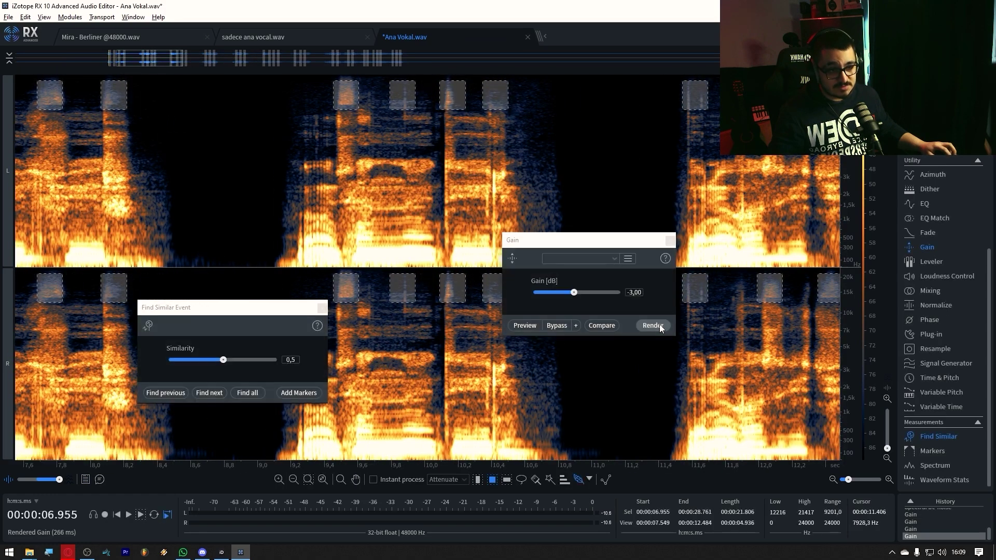
pyautogui.scroll(-3, 345, 178)
pyautogui.hotkey('ctrl', 'z')
pyautogui.click(268, 146)
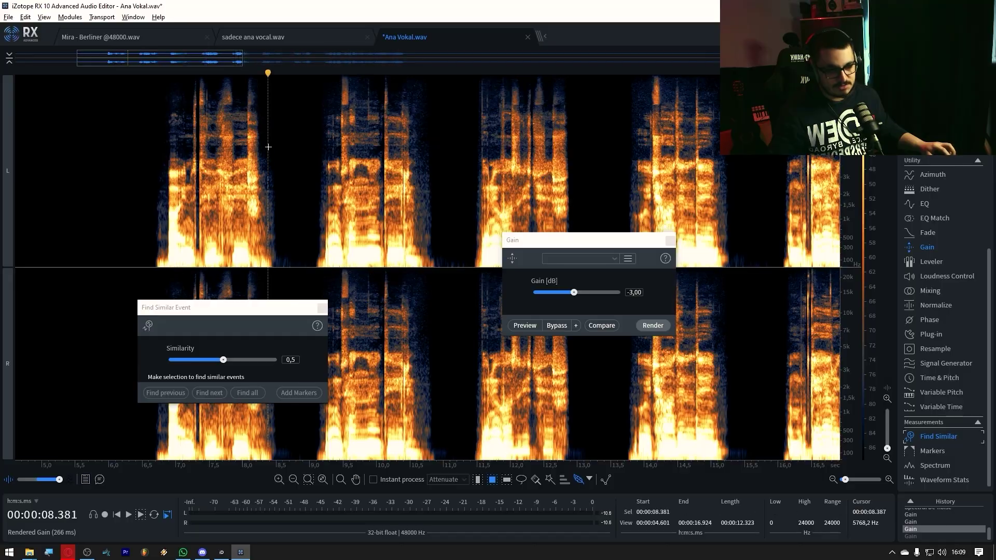
pyautogui.scroll(-5, 202, 169)
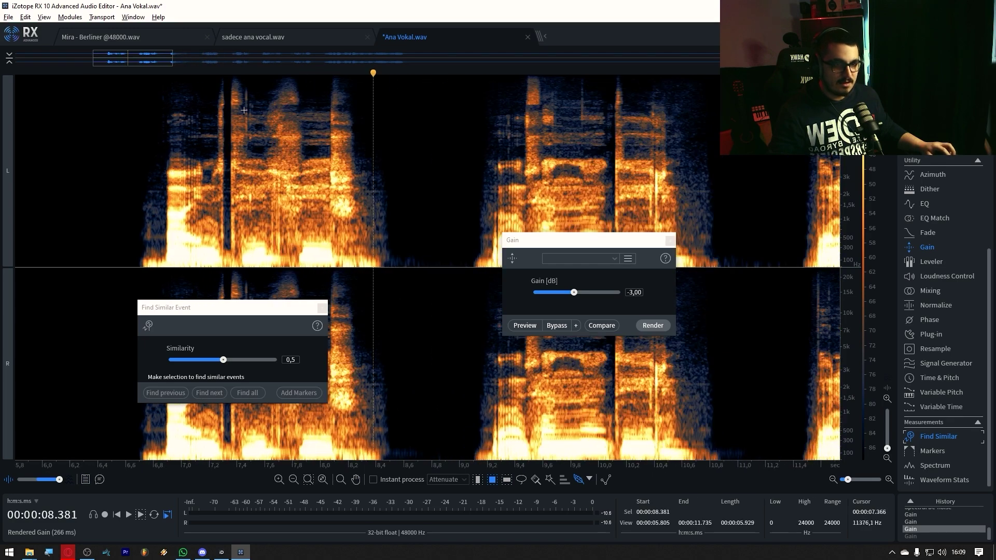
pyautogui.click(670, 240)
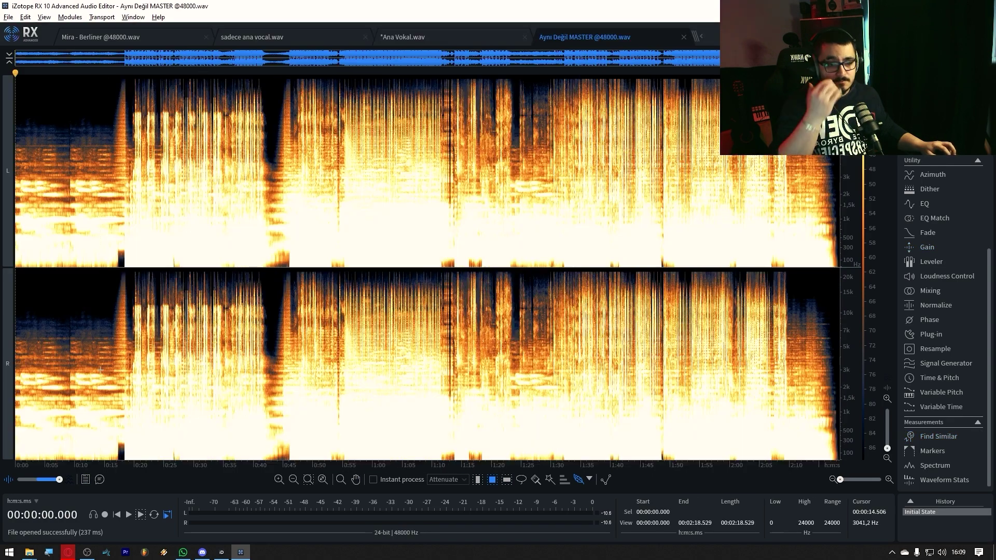
pyautogui.click(100, 370)
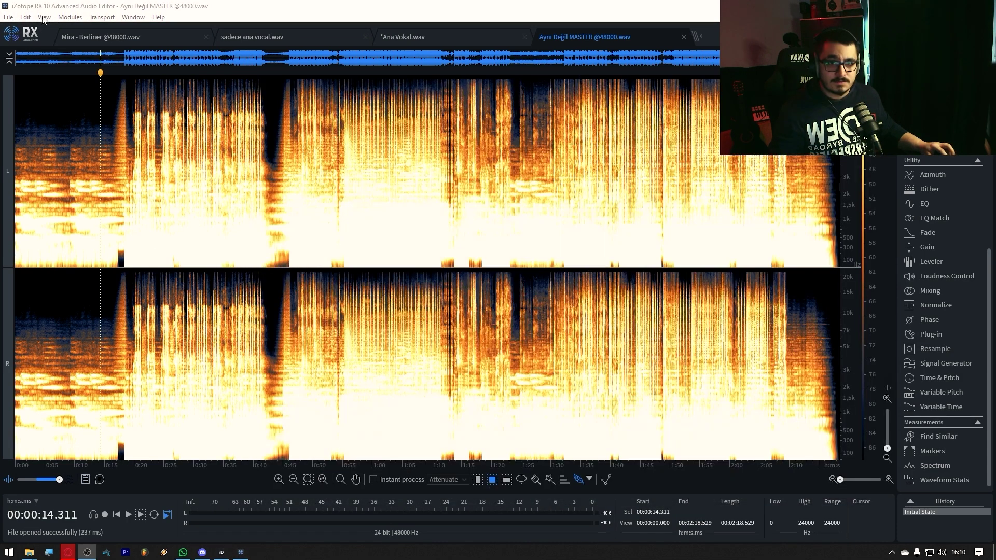
# Load the Low End spectrogram preset for the master file and close the spectrogram settings.
pyautogui.click(44, 17)
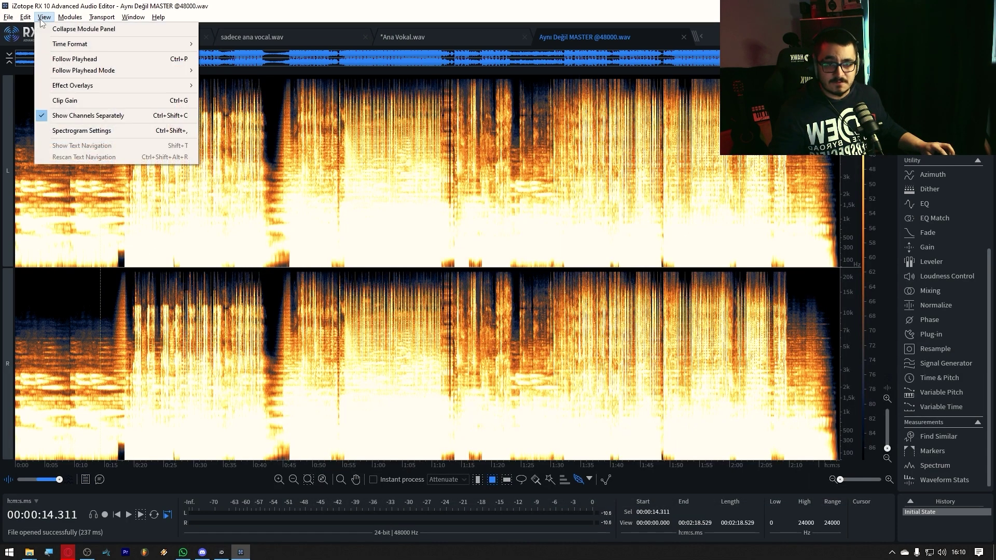
pyautogui.click(75, 132)
pyautogui.click(280, 260)
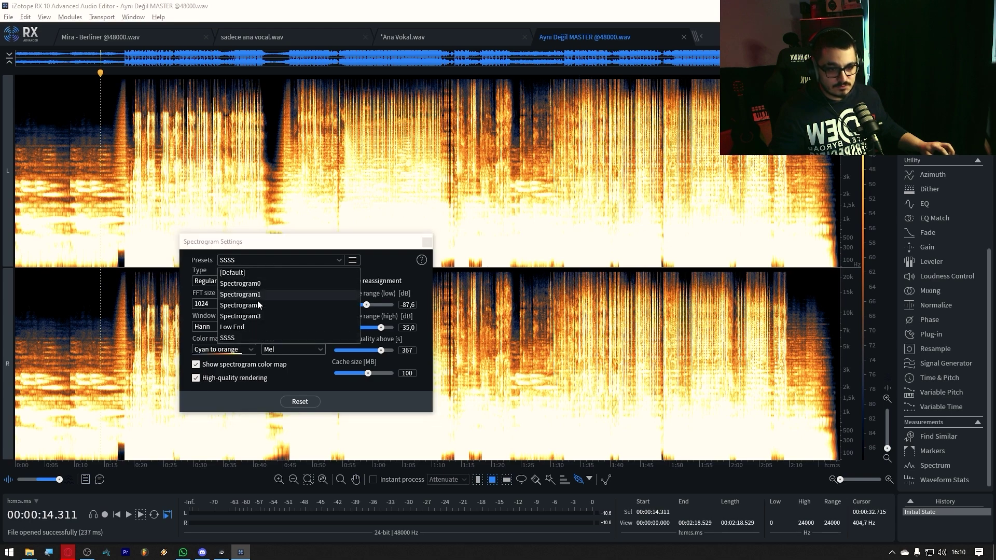
pyautogui.click(242, 325)
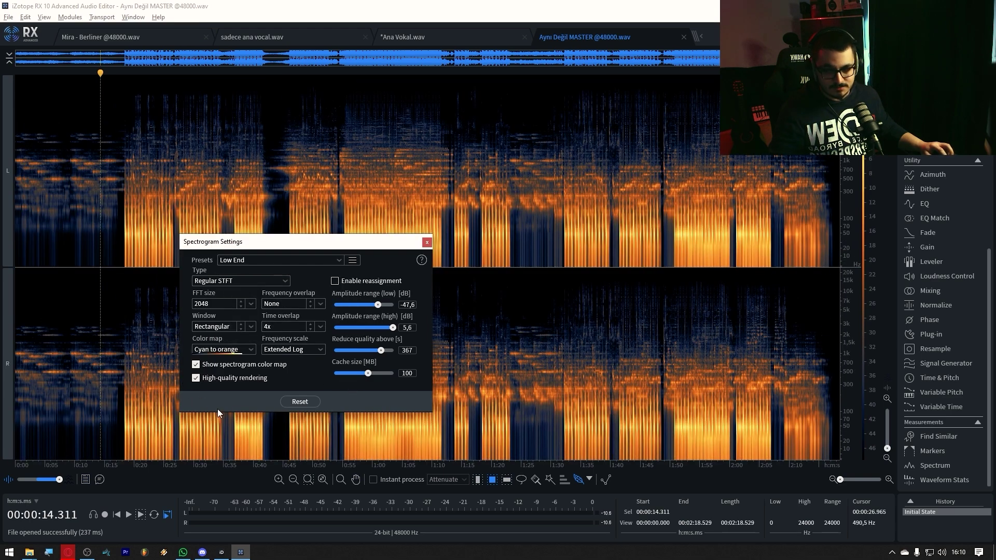
pyautogui.click(427, 242)
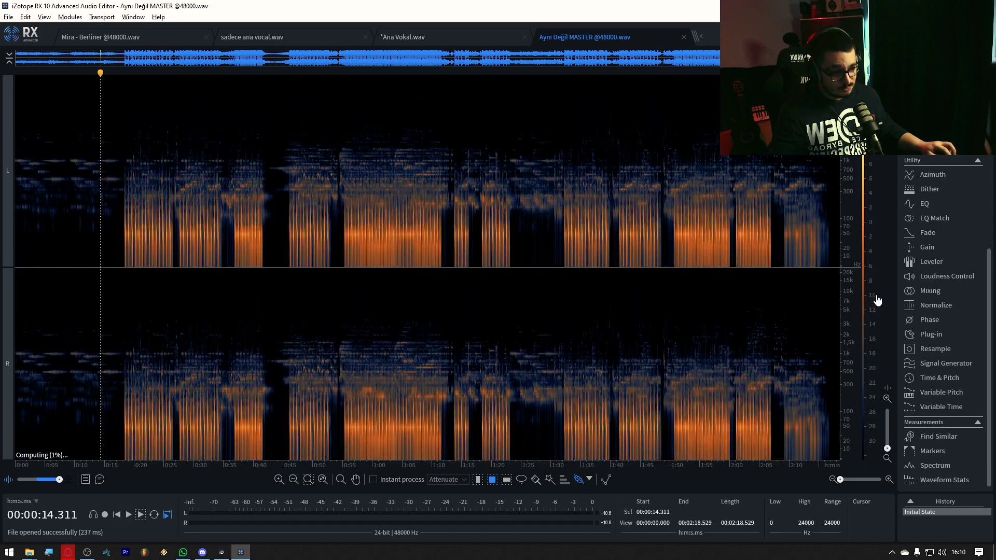
# Adjust the displayed amplitude range and check the kick and bass energy with a 27,72 to 76,79 Hz frequency selection.
pyautogui.scroll(6, 427, 435)
pyautogui.scroll(-2, 507, 392)
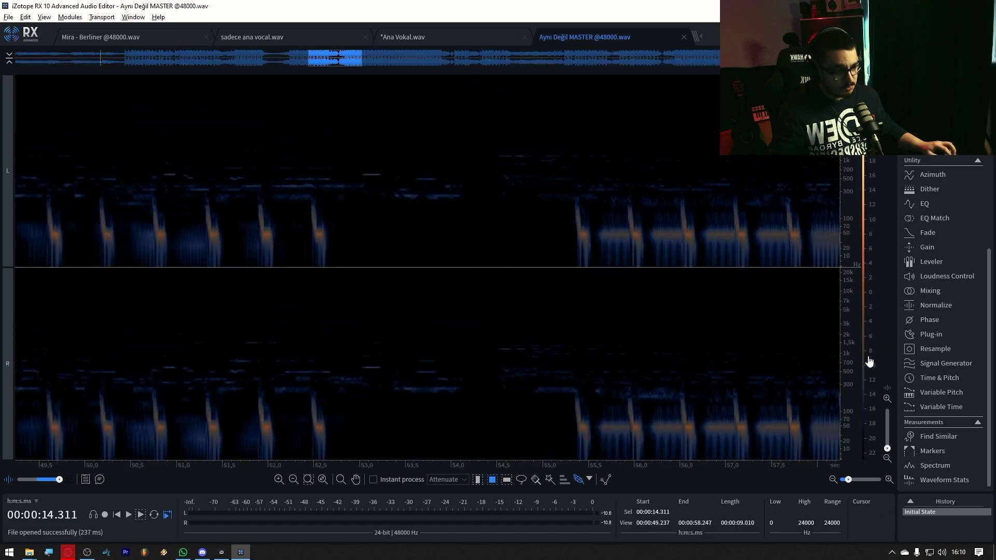
pyautogui.scroll(4, 507, 391)
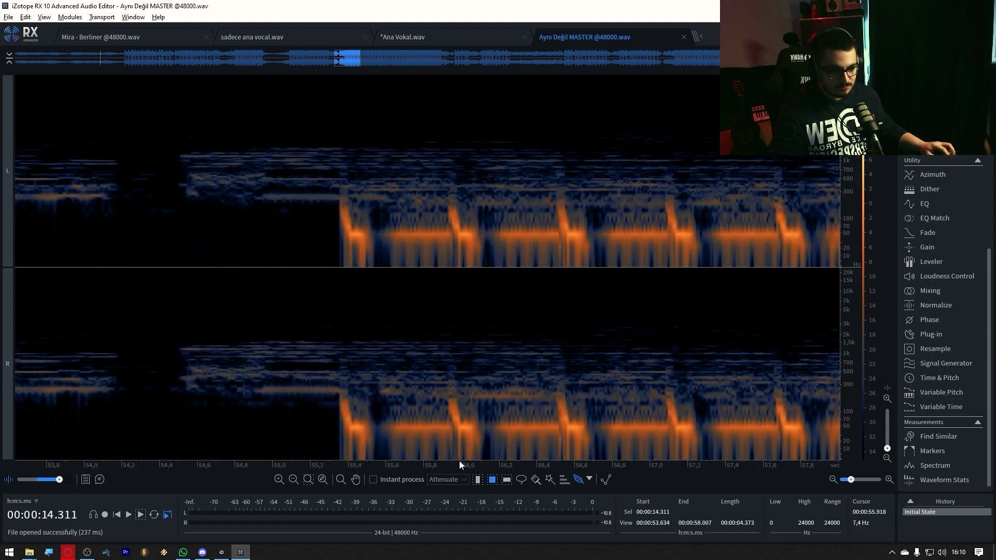
pyautogui.moveTo(451, 418); pyautogui.dragTo(442, 436)
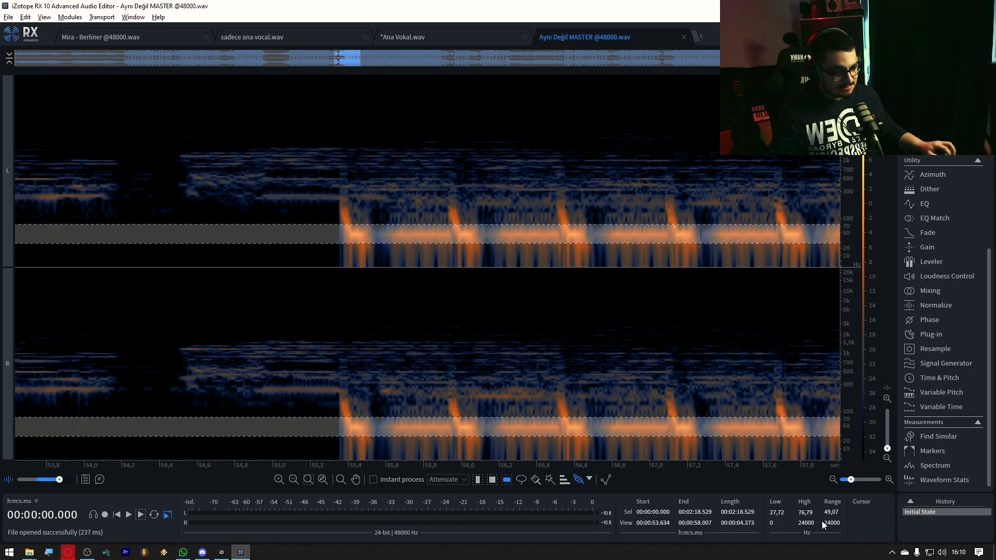
pyautogui.click(655, 425)
# Select the single kick hit from 56.526 to 56.685 s in the right channel only.
pyautogui.scroll(3, 656, 429)
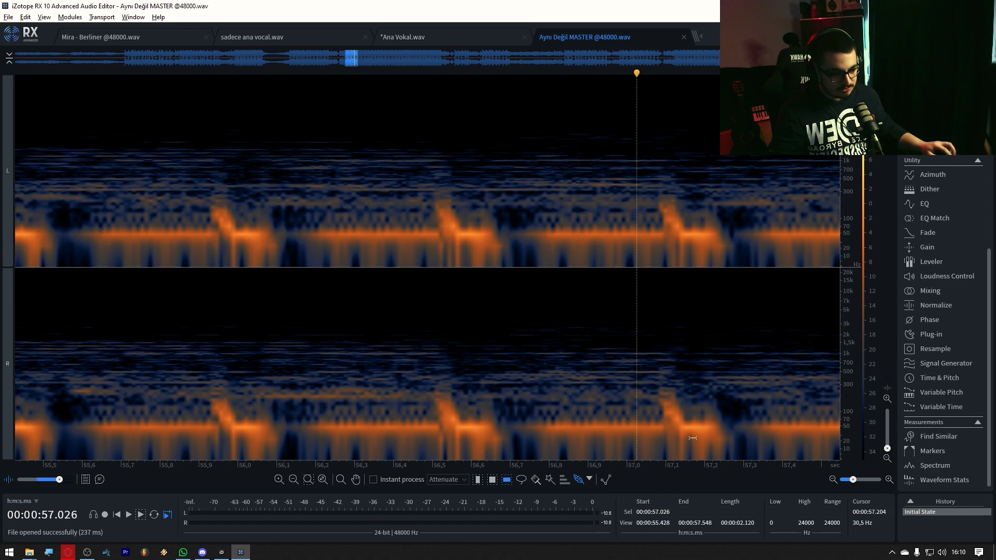
pyautogui.scroll(-2, 690, 429)
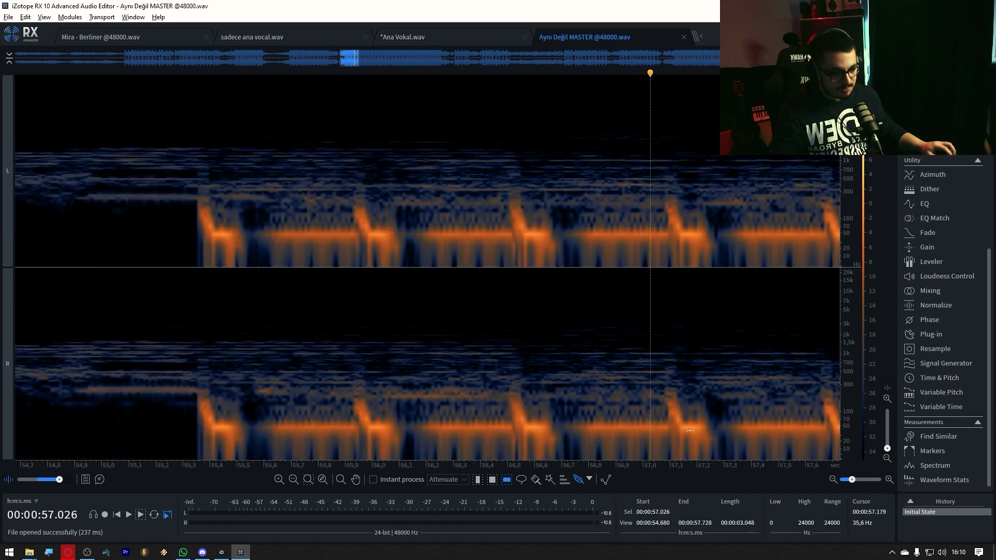
pyautogui.moveTo(508, 412); pyautogui.dragTo(562, 421)
pyautogui.click(505, 410)
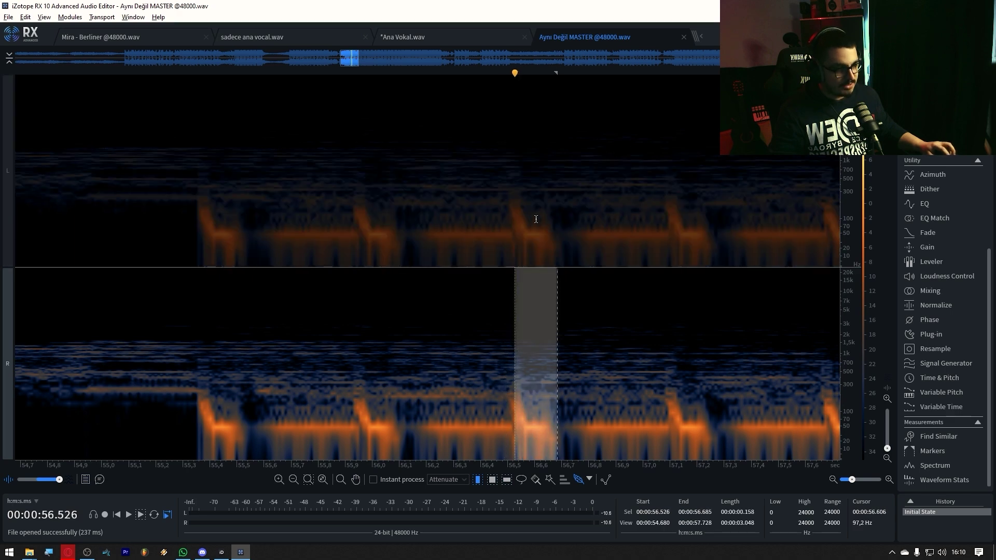
# Select the kick hit from 56.514 to 56.700 s in both channels and render a 33 dB Gain on it.
pyautogui.click(535, 219)
pyautogui.moveTo(511, 225); pyautogui.dragTo(561, 230)
pyautogui.hotkey('shift', 'g')
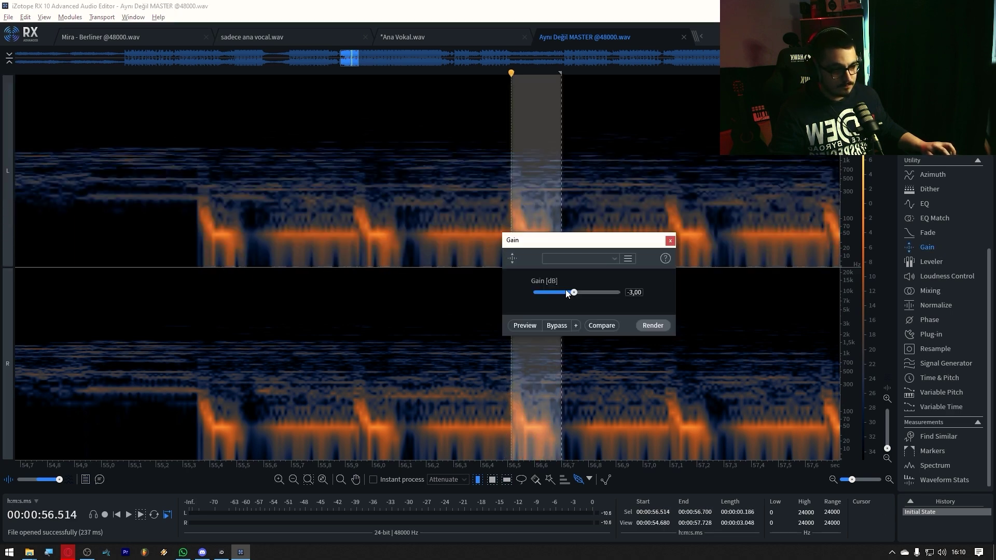
pyautogui.moveTo(589, 293); pyautogui.dragTo(605, 293)
pyautogui.click(652, 326)
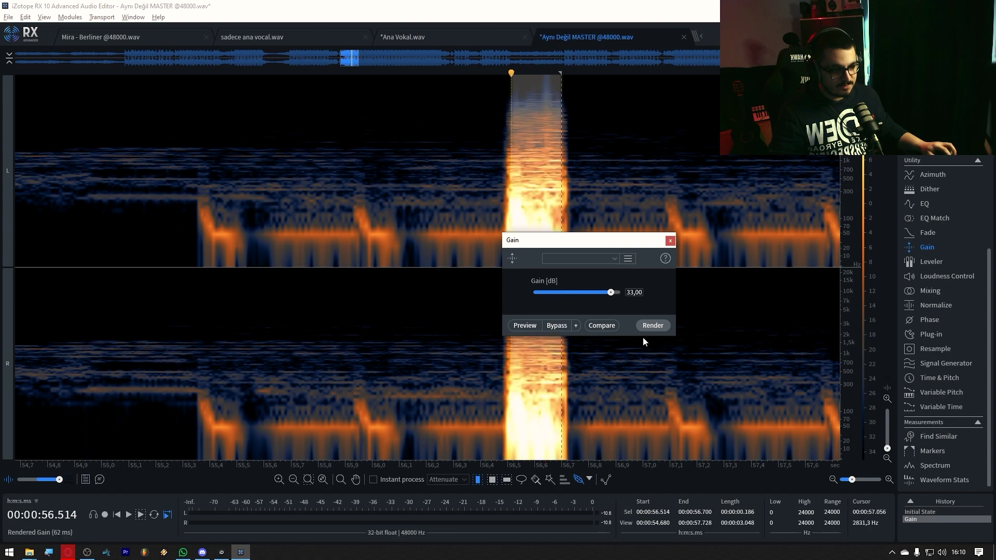
# Undo the 33 dB boost and render Gain on the same kick hit at 2 dB.
pyautogui.click(430, 421)
pyautogui.hotkey('ctrl', 'z')
pyautogui.moveTo(611, 292); pyautogui.dragTo(589, 291)
pyautogui.click(652, 326)
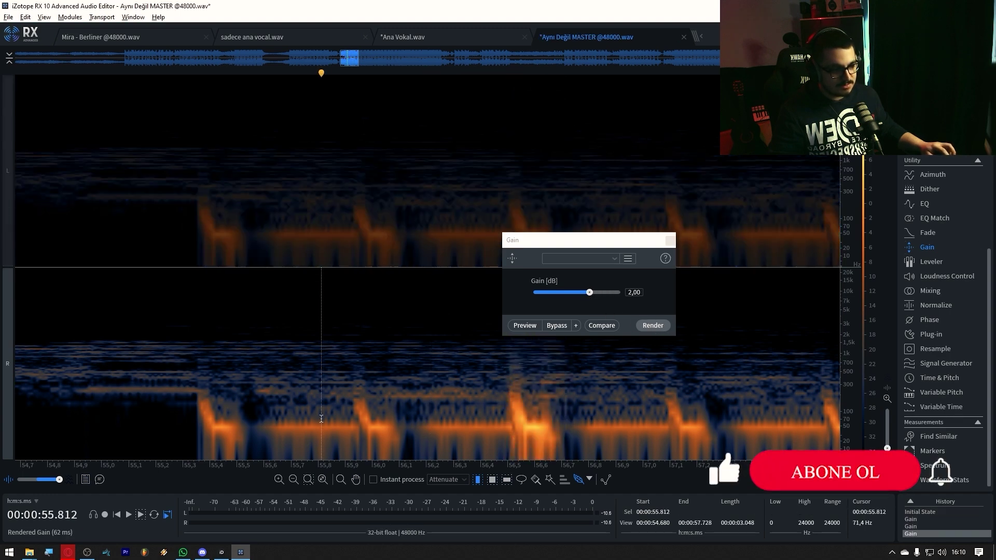
# Compare the boosted kick at about 56.5 s with the neighbouring kicks in the low end of both channels.
pyautogui.click(320, 412)
pyautogui.scroll(-2, 321, 412)
pyautogui.click(355, 251)
pyautogui.scroll(-2, 384, 337)
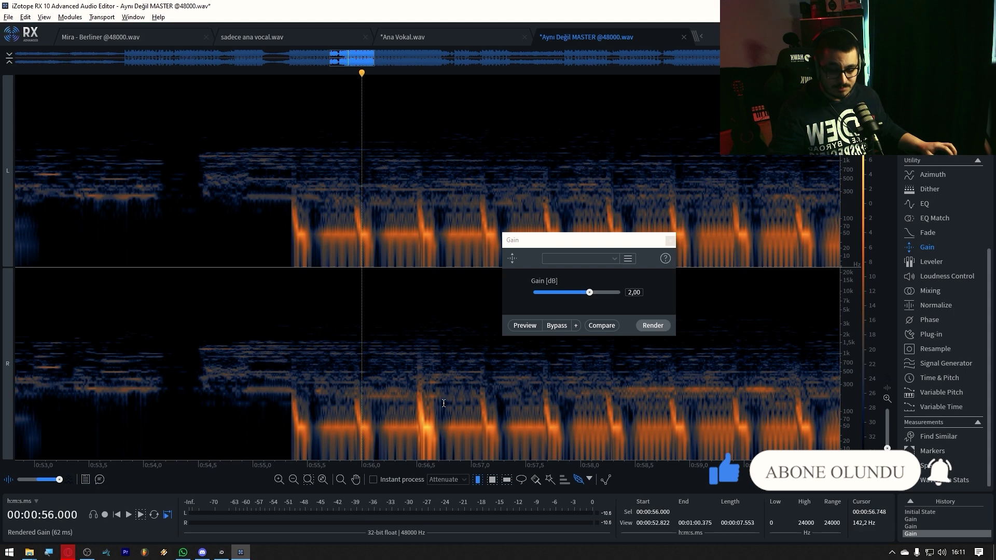
pyautogui.scroll(2, 436, 418)
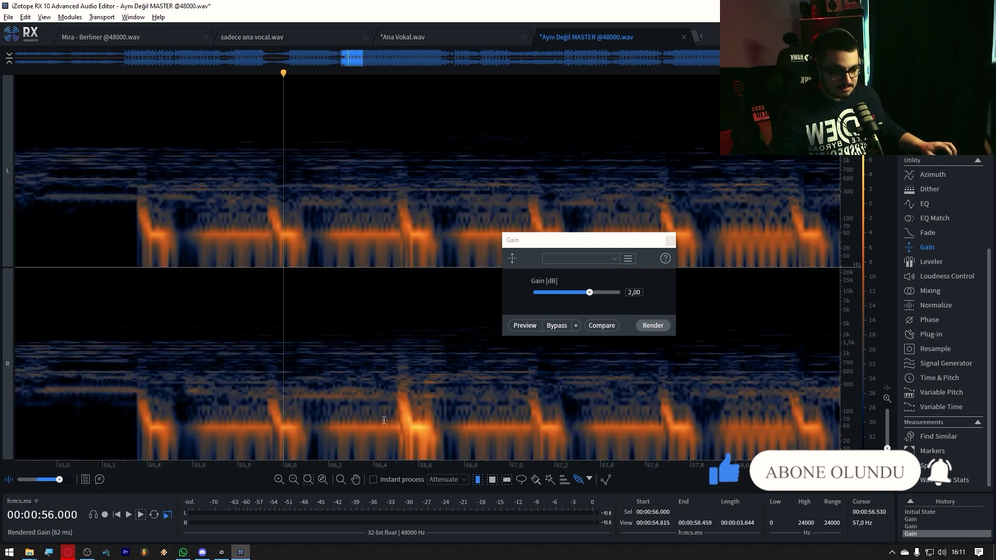
pyautogui.click(398, 425)
pyautogui.click(351, 425)
pyautogui.click(327, 421)
pyautogui.click(325, 386)
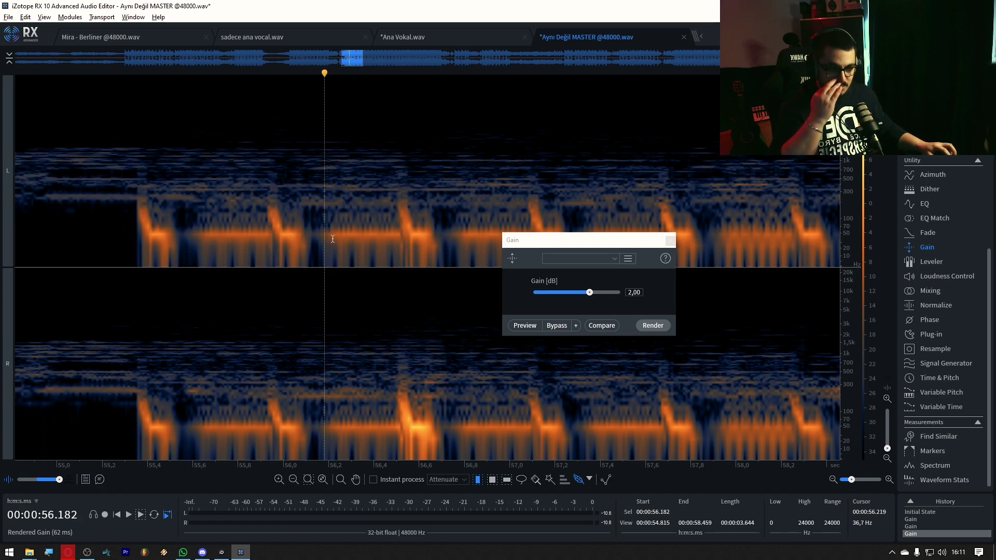
pyautogui.scroll(-3, 367, 257)
# Undo all gain renders on the kick hit, back to the initial state of the master.
pyautogui.hotkey('ctrl', 'z')
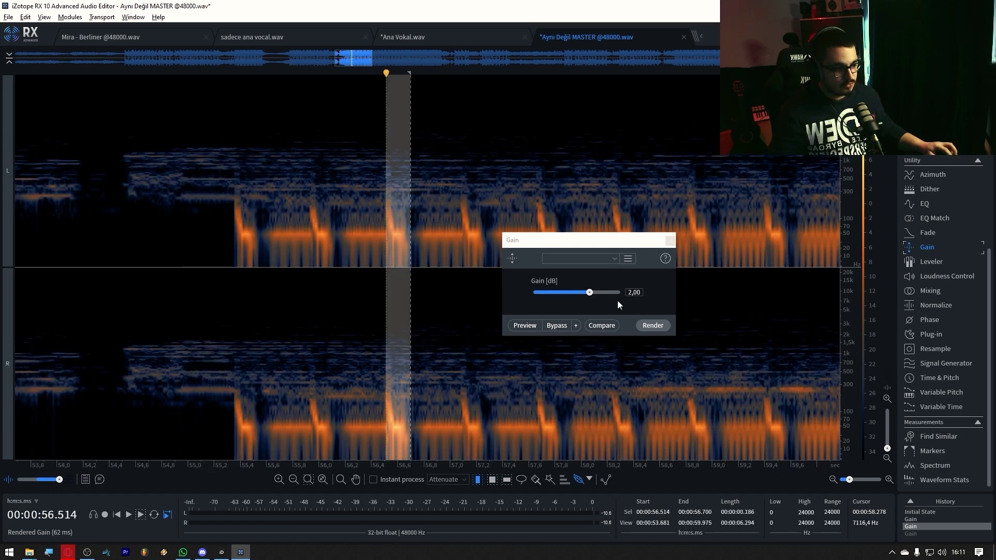
pyautogui.hotkey('ctrl', 'z')
pyautogui.scroll(-1, 387, 440)
pyautogui.scroll(5, 388, 440)
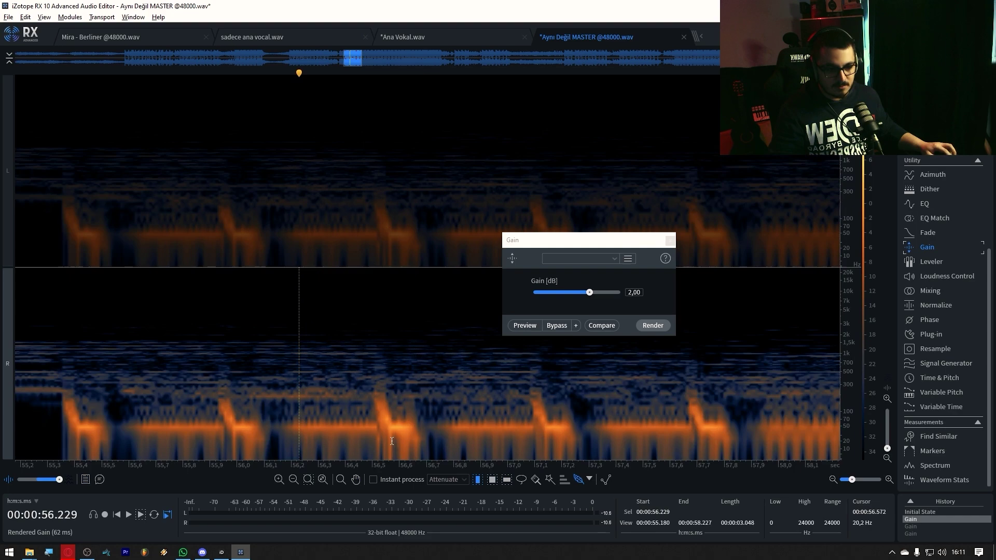
pyautogui.hotkey('ctrl', 'z')
pyautogui.click(345, 405)
pyautogui.scroll(-7, 349, 407)
pyautogui.scroll(5, 349, 408)
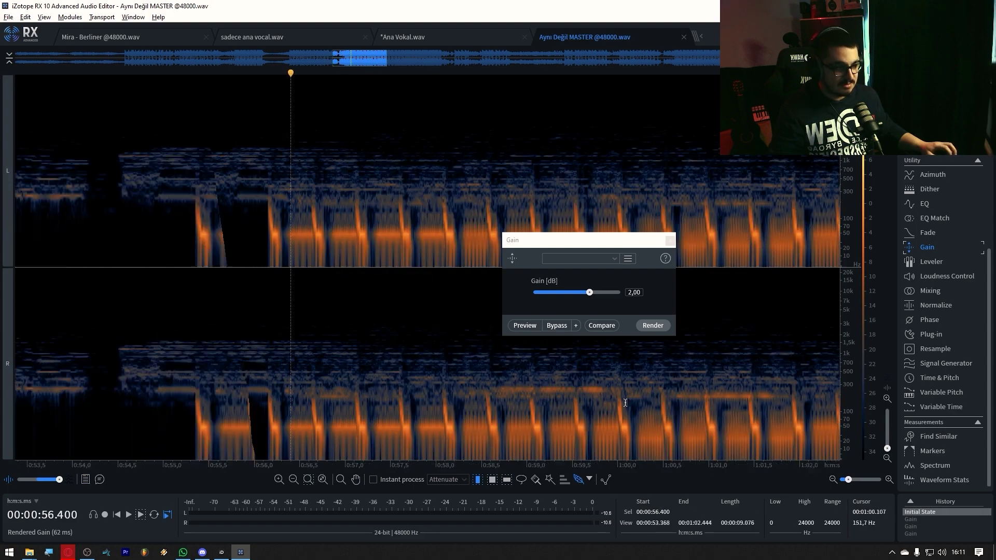
# Adjust the displayed amplitude range and examine the evenness of the kick and bass energy across the whole master.
pyautogui.scroll(-10, 411, 382)
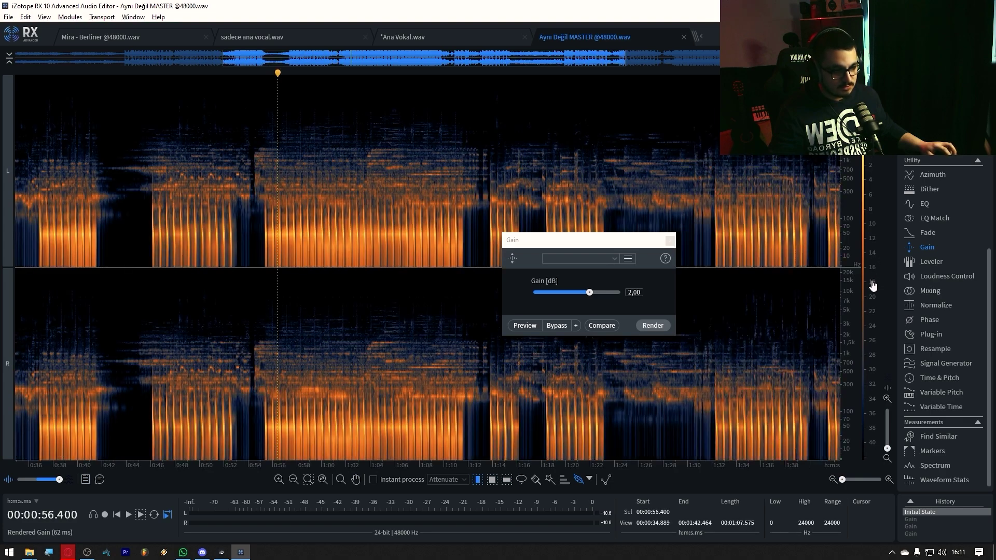
pyautogui.scroll(10, 312, 400)
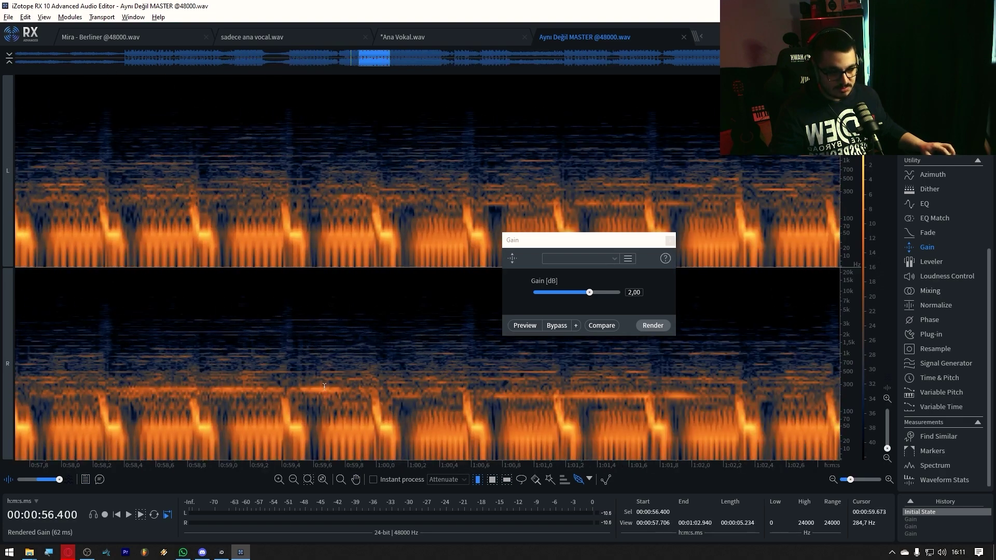
pyautogui.scroll(2, 325, 386)
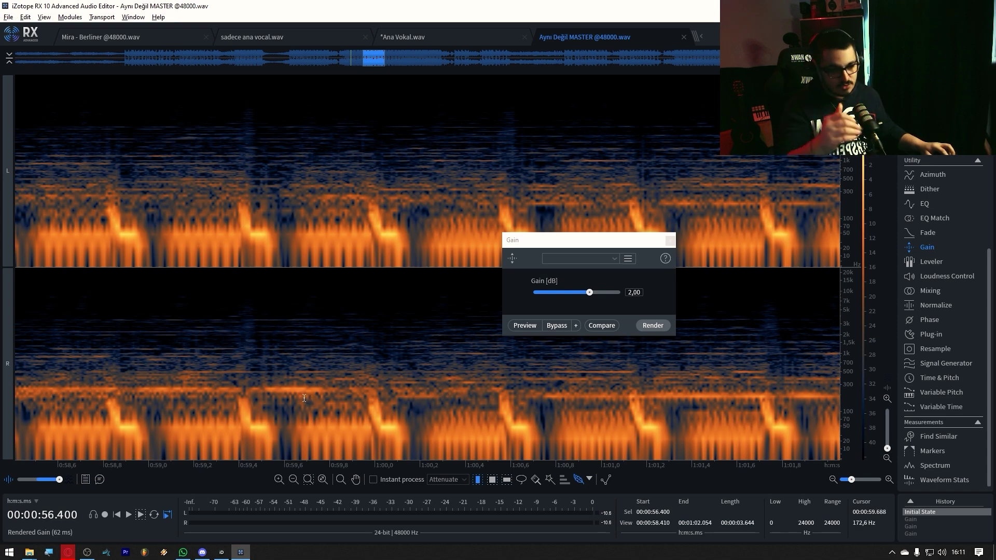
pyautogui.scroll(-6, 301, 395)
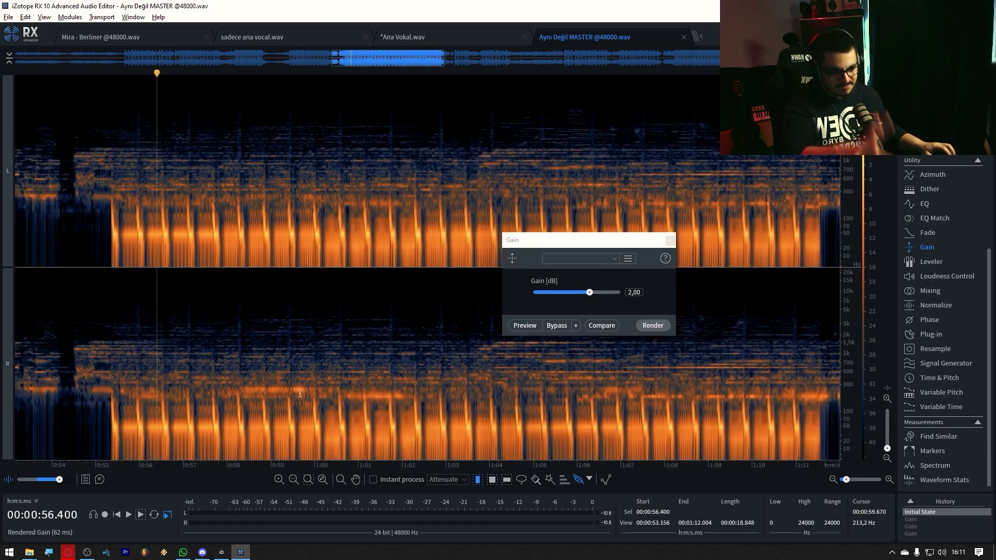
pyautogui.scroll(-2, 297, 389)
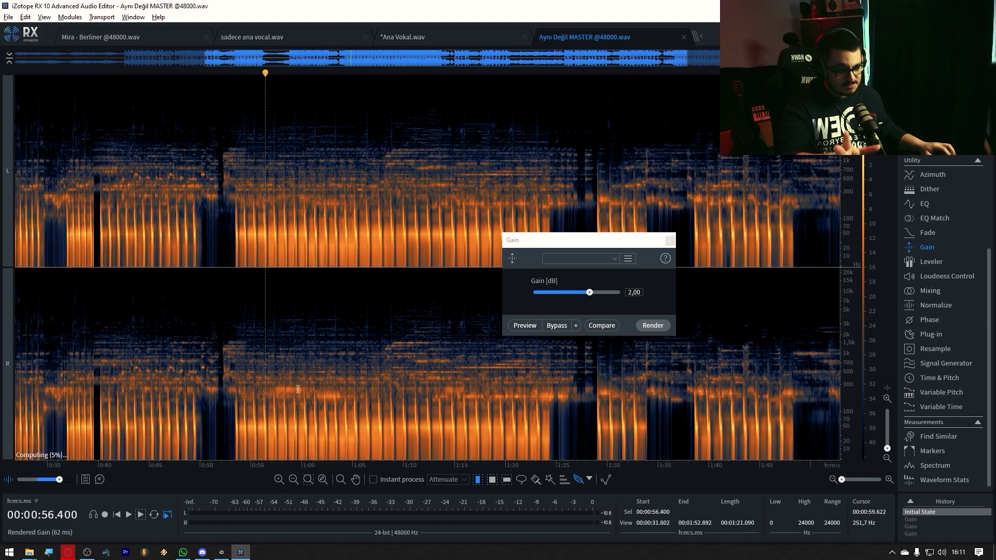
pyautogui.scroll(-2, 298, 389)
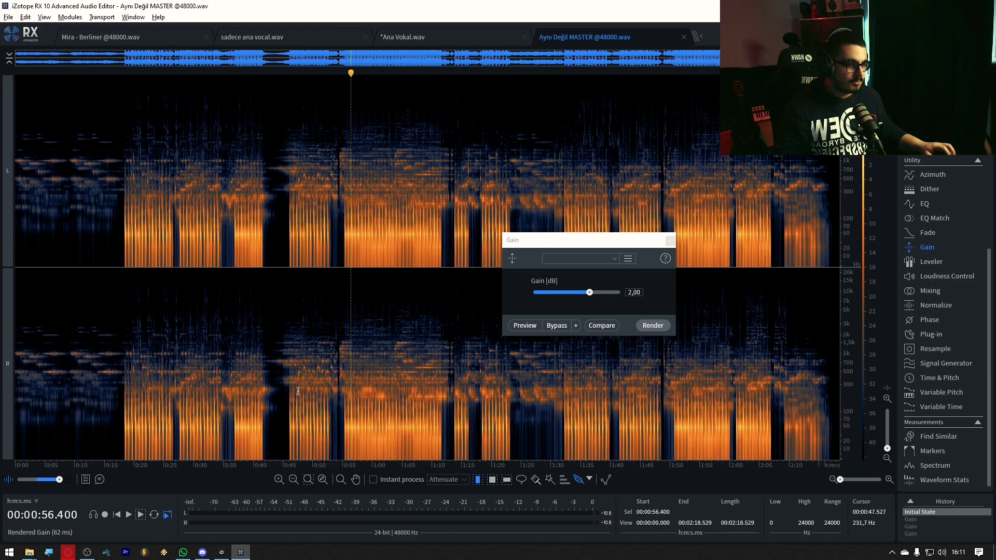
pyautogui.scroll(5, 322, 398)
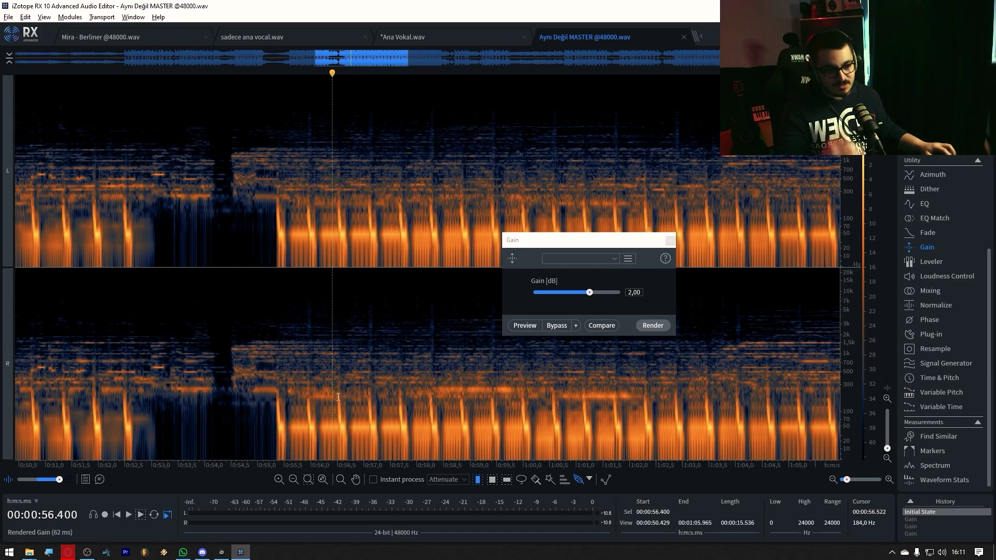